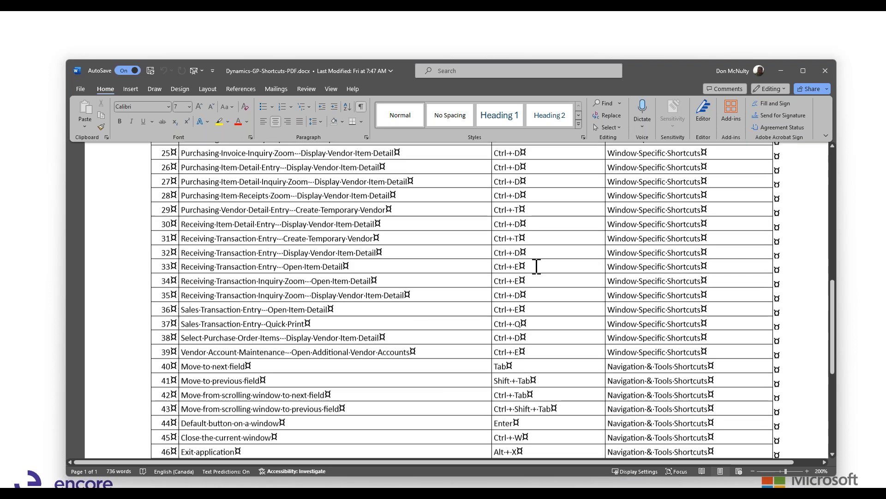
pyautogui.scroll(-3, 536, 267)
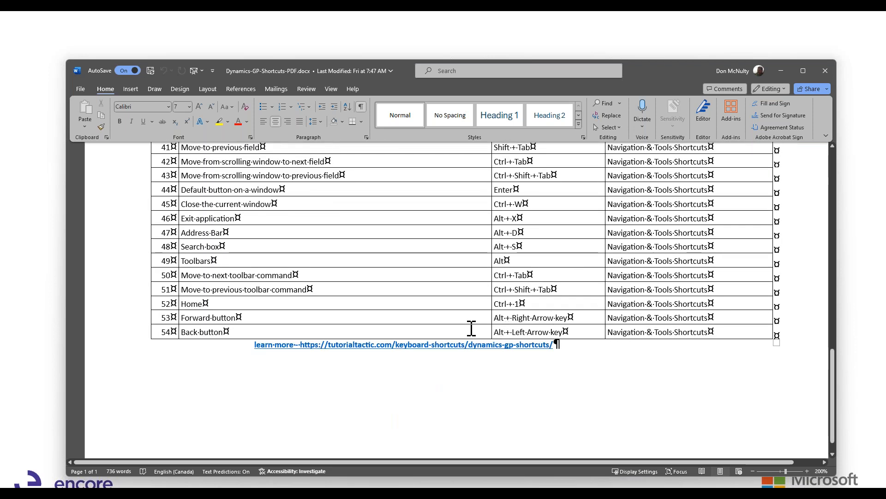
# Review the list of Dynamics GP keyboard shortcuts in the document and on the slide.
pyautogui.scroll(1, 474, 325)
pyautogui.scroll(6, 471, 323)
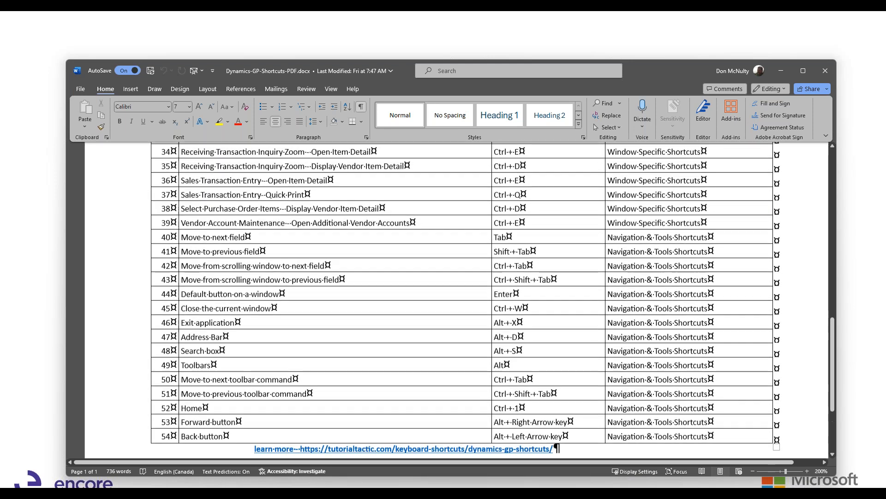
pyautogui.scroll(8, 471, 322)
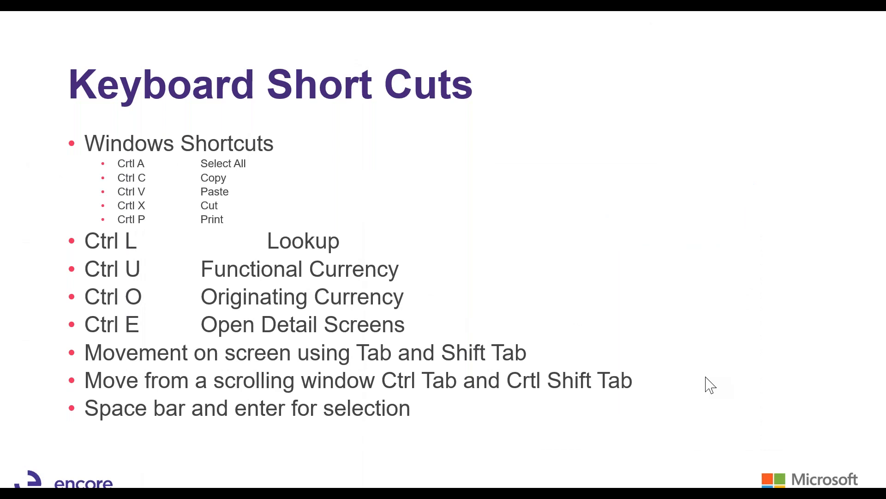
pyautogui.press('Right')
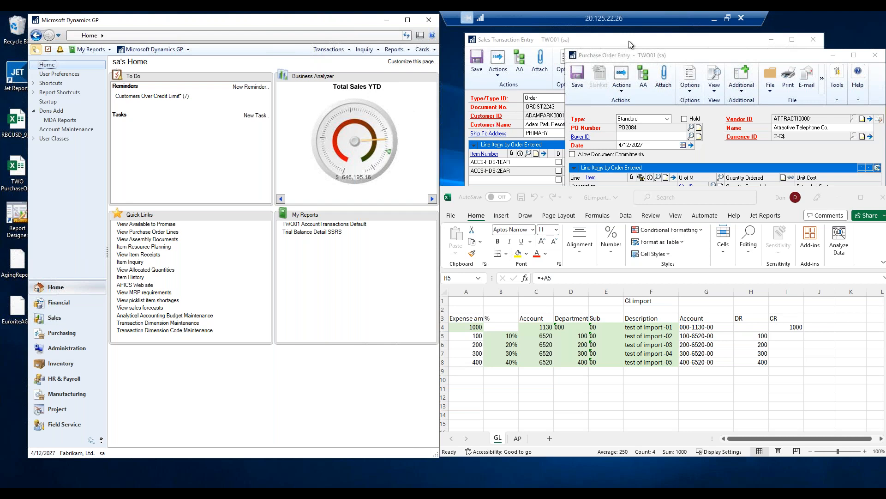
# Add a third line for item ACCS-HDS-2EAR to the sales order by looking it up from a typed A.
pyautogui.moveTo(629, 40); pyautogui.dragTo(389, 71)
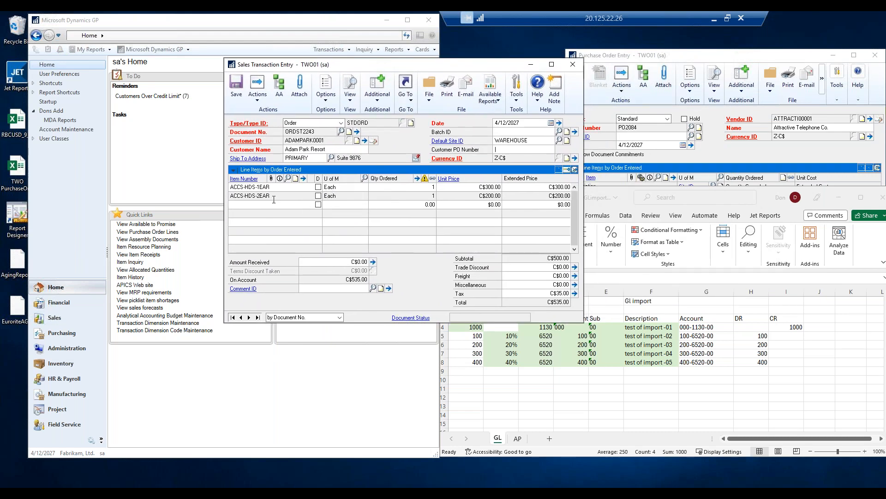
pyautogui.click(257, 205)
pyautogui.click(259, 196)
pyautogui.press('Tab')
pyautogui.press('Tab')
pyautogui.press('Tab')
pyautogui.press('Tab')
pyautogui.press('Tab')
pyautogui.press('Tab')
pyautogui.write('A')
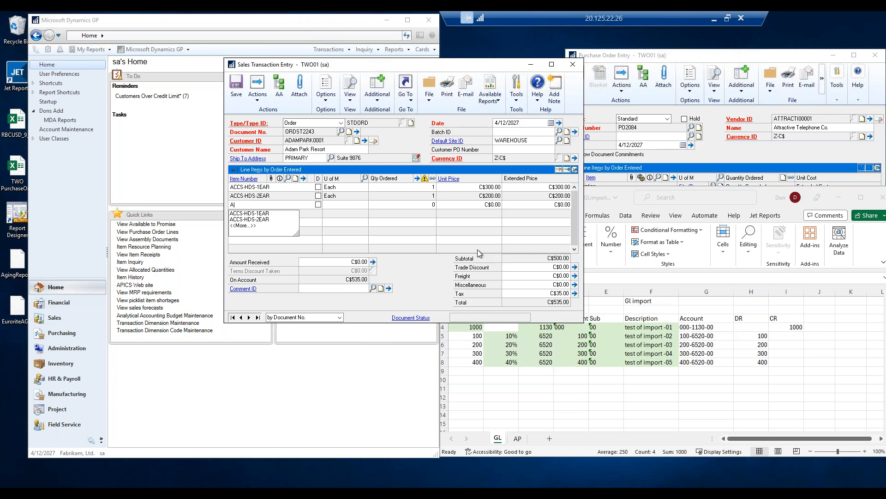
pyautogui.hotkey('ctrl', 'l')
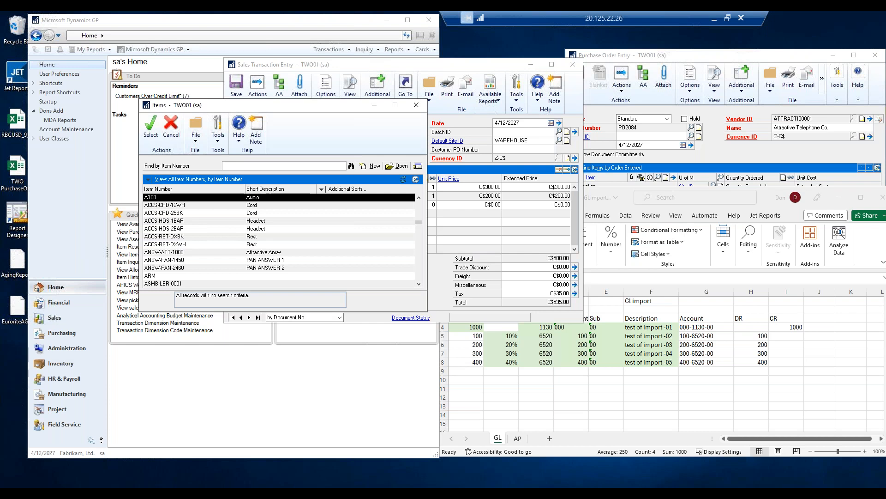
pyautogui.press('Down')
pyautogui.press('Down')
pyautogui.press('Down')
pyautogui.press('Down')
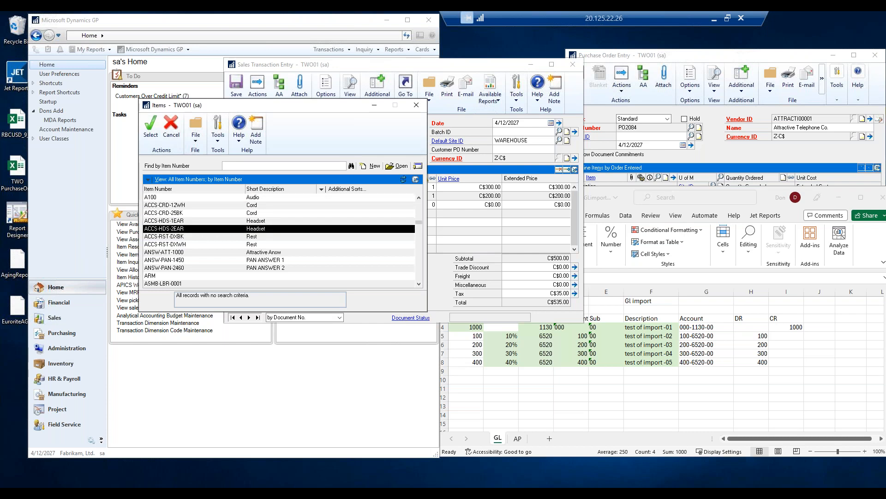
pyautogui.press('Return')
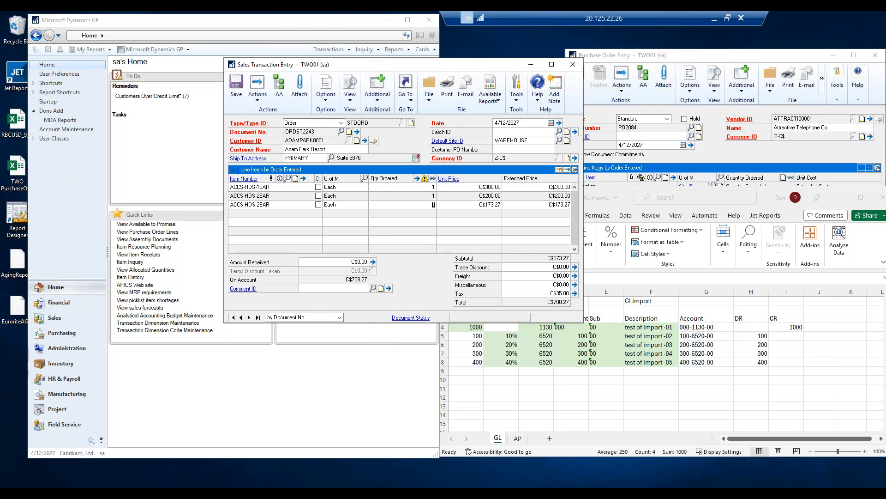
# Enter 0.01000 in the next field of the new sales order line.
pyautogui.press('Tab')
pyautogui.write('0.01000')
pyautogui.press('Tab')
pyautogui.press('Tab')
# Toggle the sales order's amounts between functional and originating currency several times.
pyautogui.hotkey('ctrl', 'y')
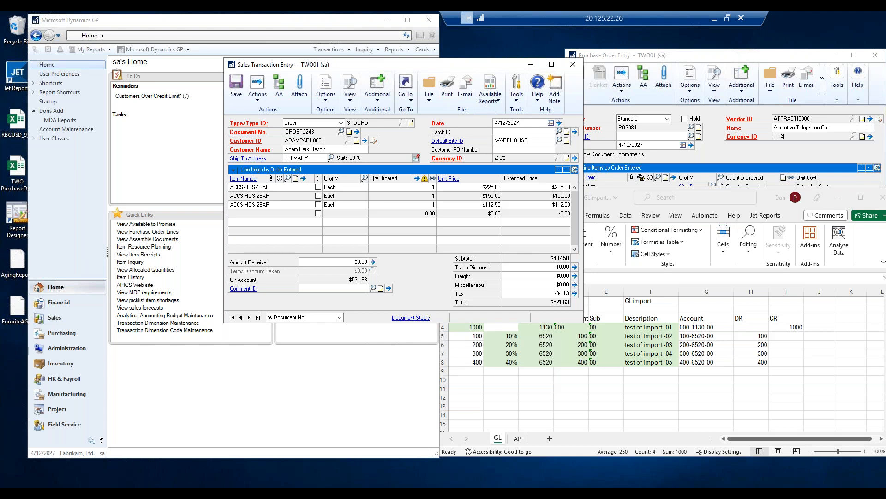
pyautogui.hotkey('ctrl', 'y')
pyautogui.hotkey('ctrl', 'y')
pyautogui.hotkey('ctrl', 'y')
# Open the note for the ACCS-HDS-2EAR line and close it again.
pyautogui.click(276, 204)
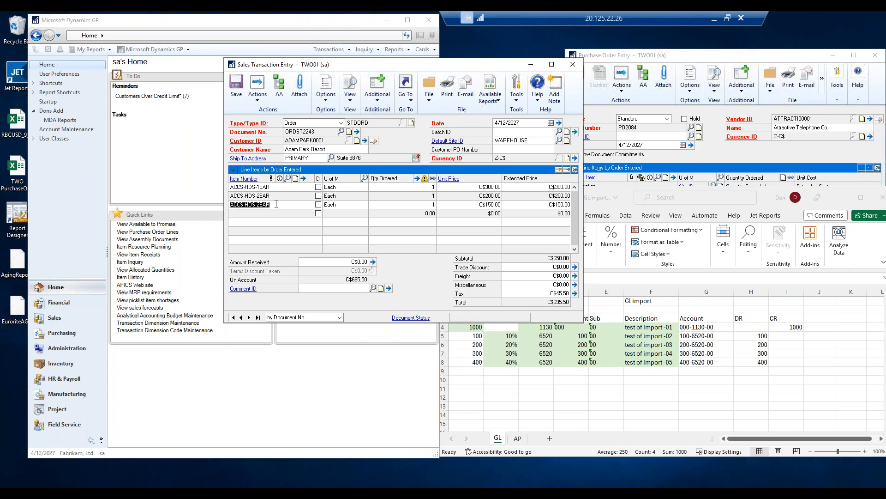
pyautogui.click(295, 179)
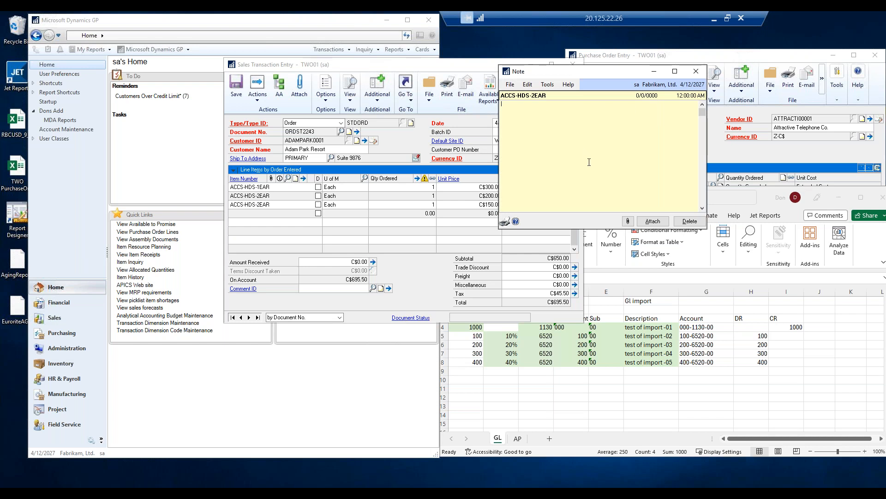
pyautogui.click(696, 71)
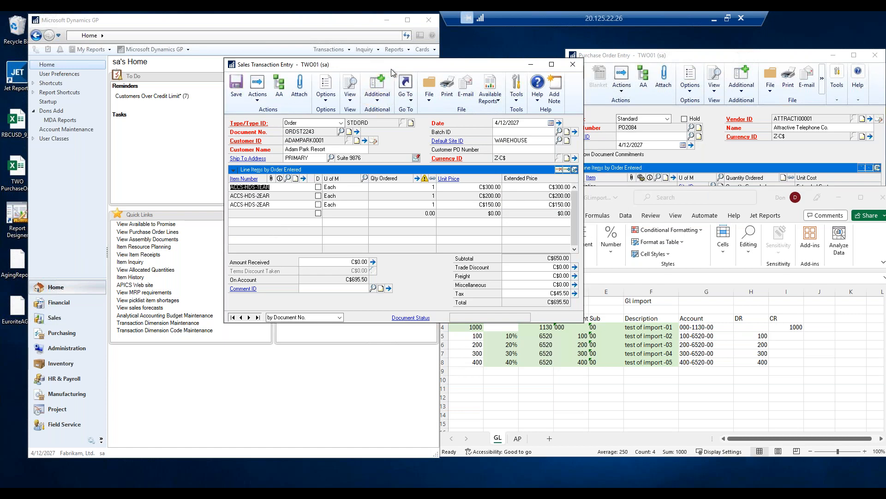
# Switch the purchase order's currency view between functional and originating, choosing Functional (US Dollars).
pyautogui.moveTo(370, 64); pyautogui.dragTo(605, 63)
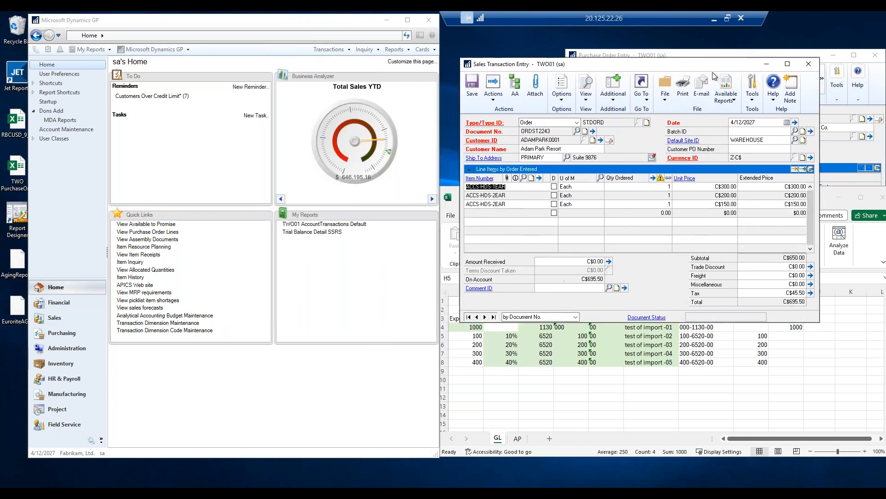
pyautogui.click(862, 157)
pyautogui.click(690, 204)
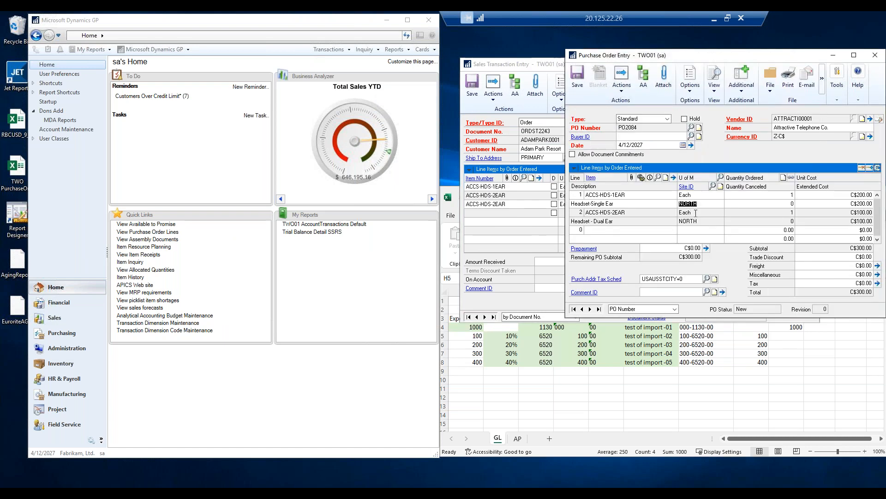
pyautogui.click(714, 80)
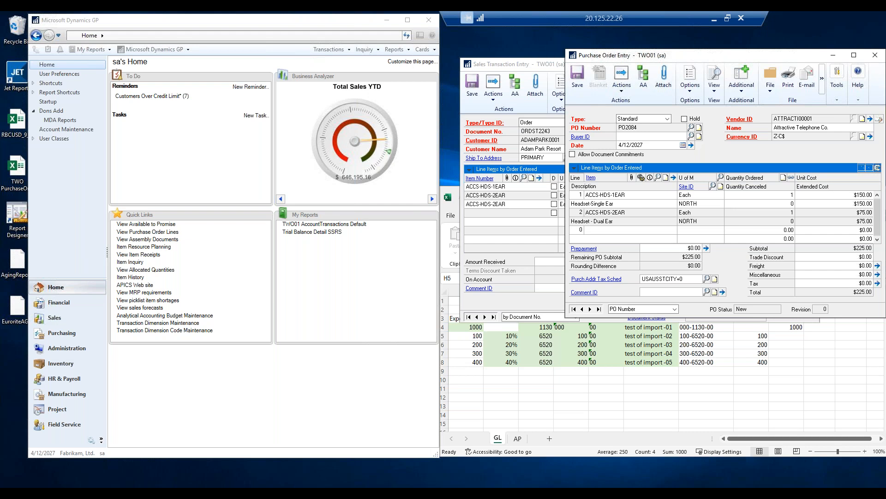
pyautogui.click(714, 80)
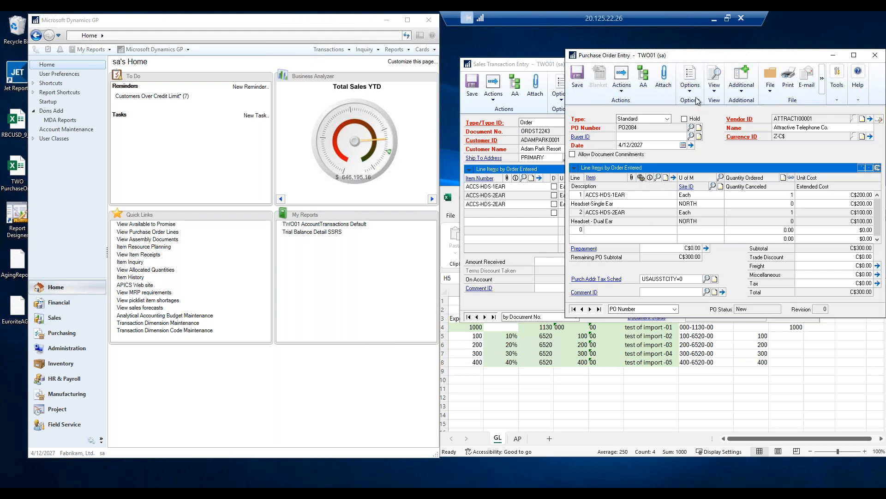
pyautogui.click(714, 92)
pyautogui.moveTo(732, 102)
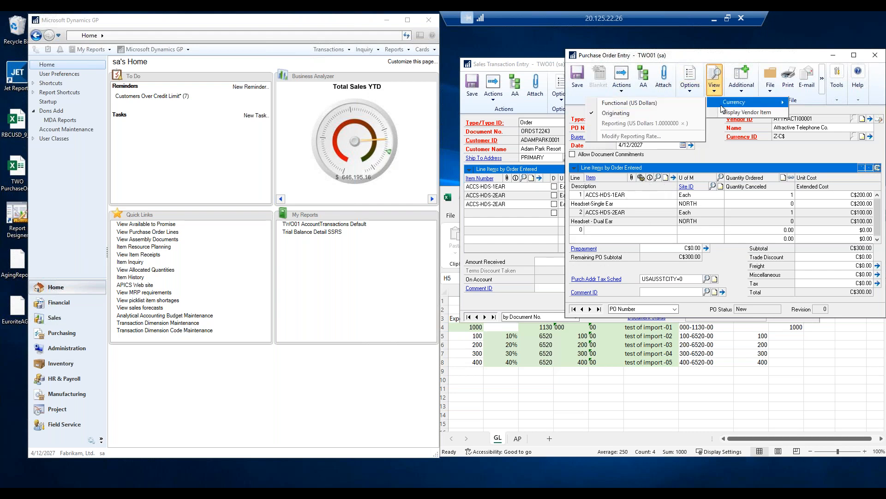
pyautogui.click(616, 104)
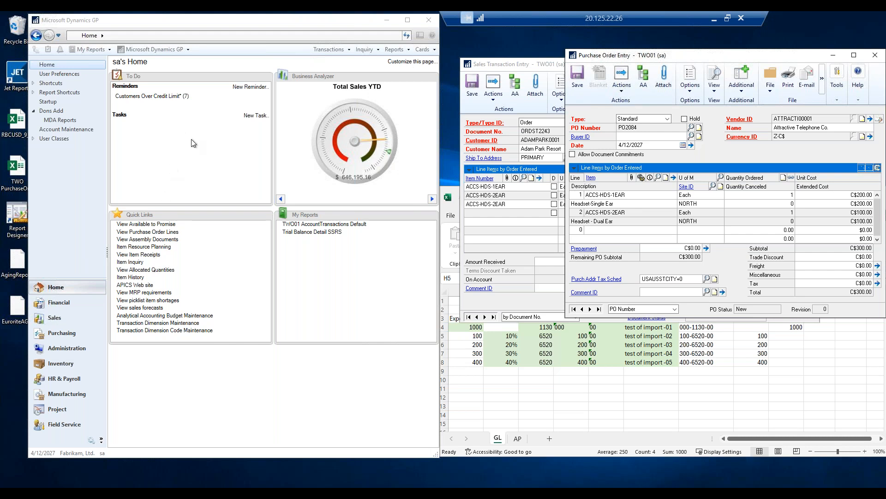
# Start adding a window shortcut and select Microsoft Dynamics GP > Financial > Account Maintenance.
pyautogui.click(68, 198)
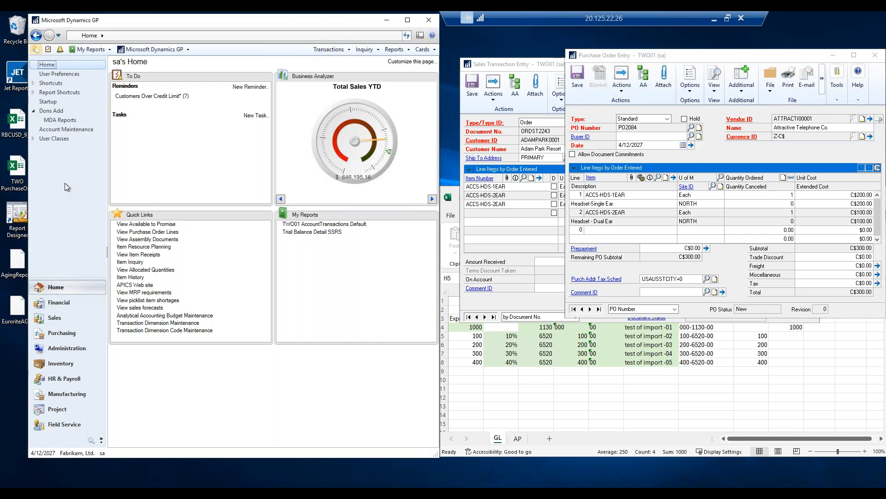
pyautogui.rightClick(65, 184)
pyautogui.moveTo(89, 190)
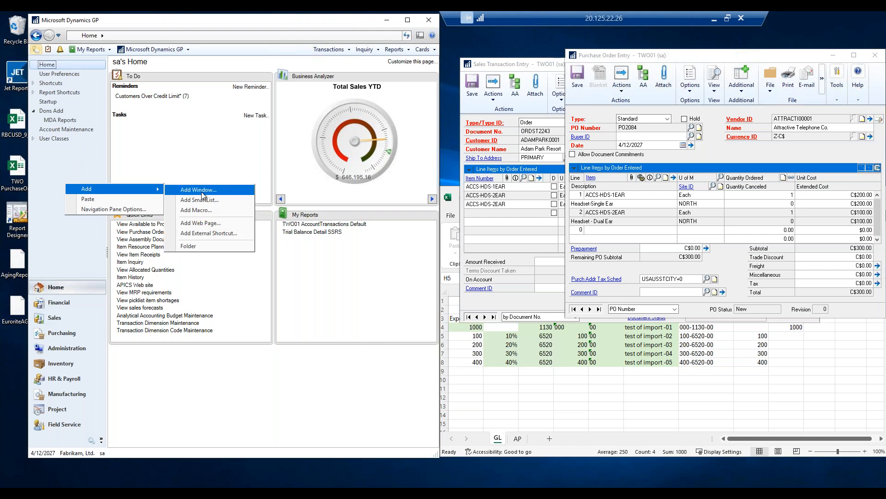
pyautogui.click(201, 192)
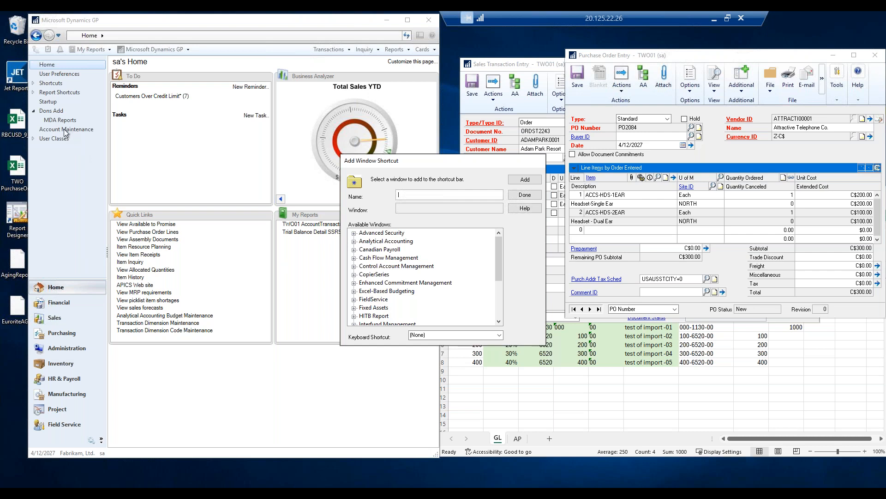
pyautogui.scroll(-3, 407, 300)
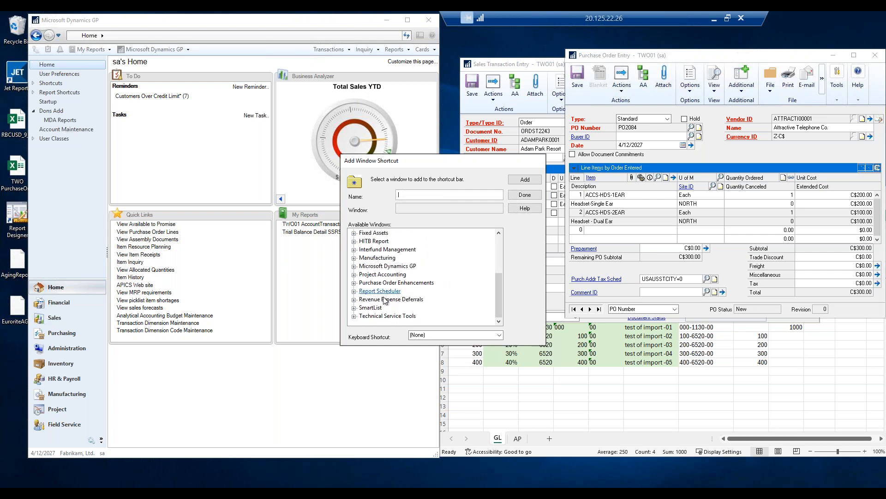
pyautogui.scroll(1, 379, 294)
pyautogui.click(354, 292)
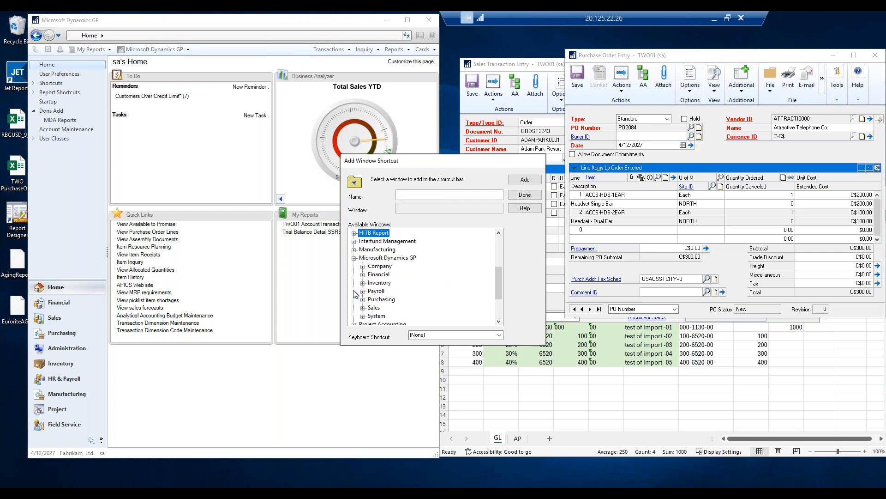
pyautogui.click(363, 274)
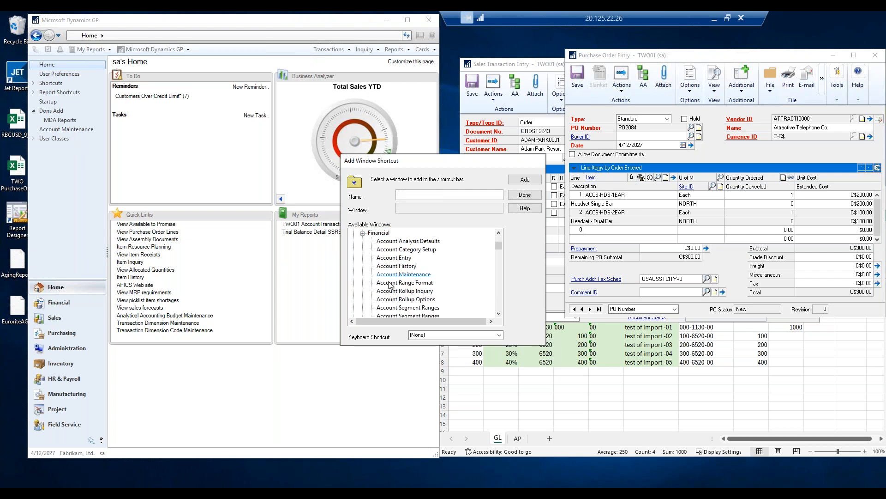
pyautogui.click(387, 274)
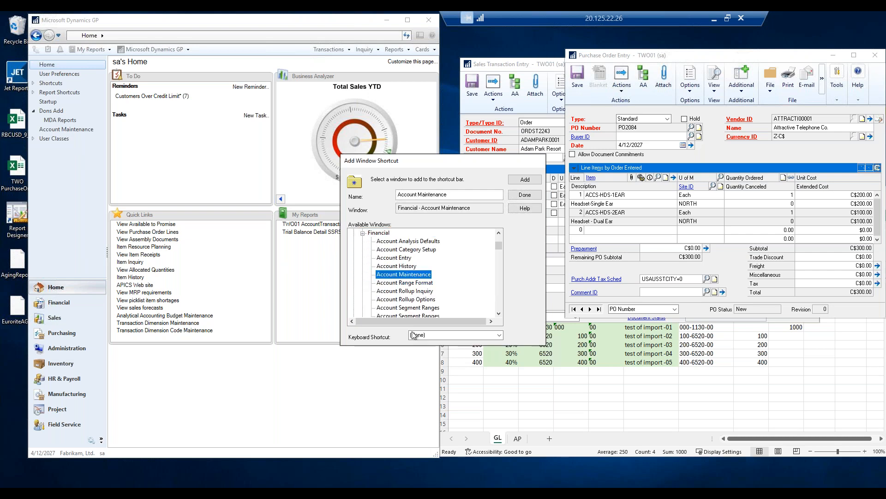
# Name the shortcut Account Maintenance NEW) and add it to the shortcut list.
pyautogui.click(428, 334)
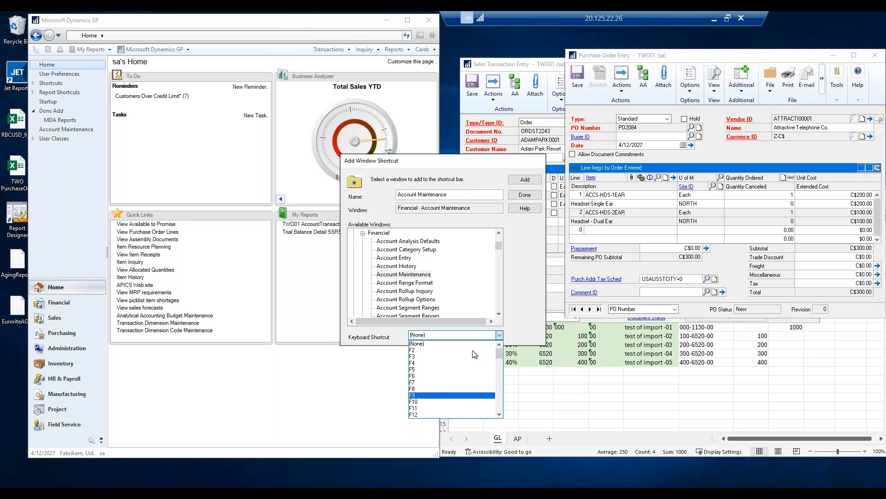
pyautogui.click(526, 181)
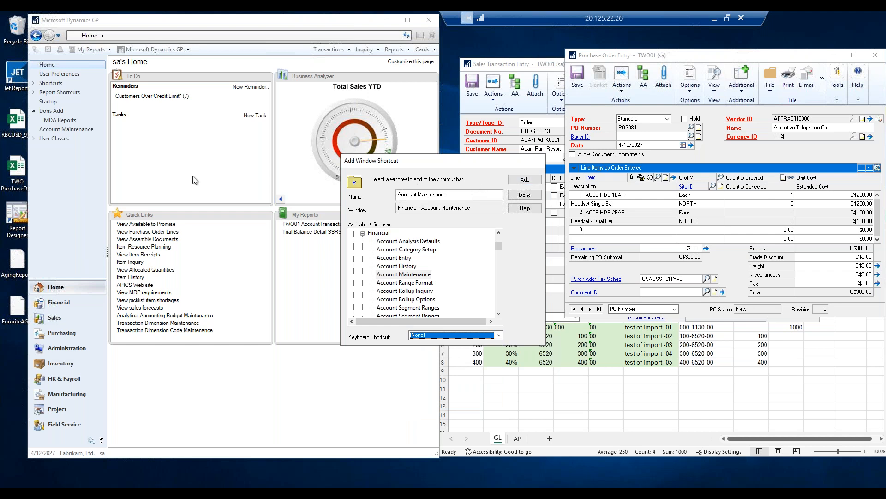
pyautogui.click(453, 194)
pyautogui.doubleClick(453, 195)
pyautogui.click(454, 195)
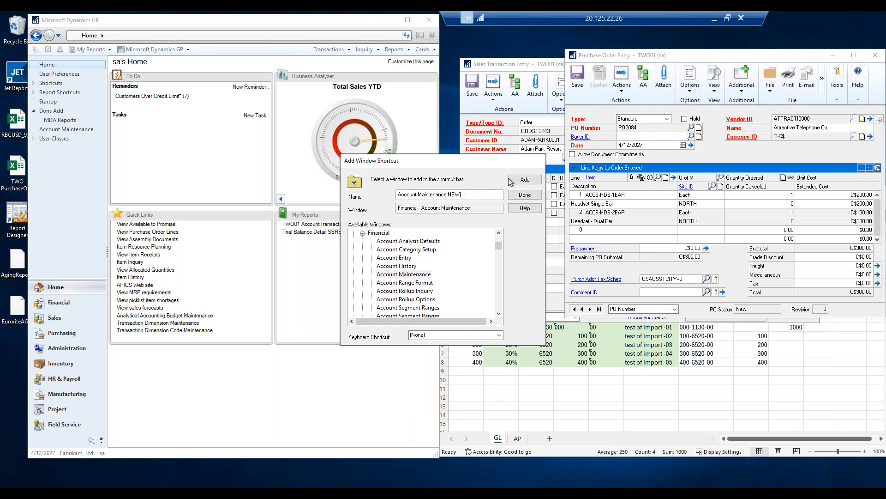
pyautogui.click(530, 181)
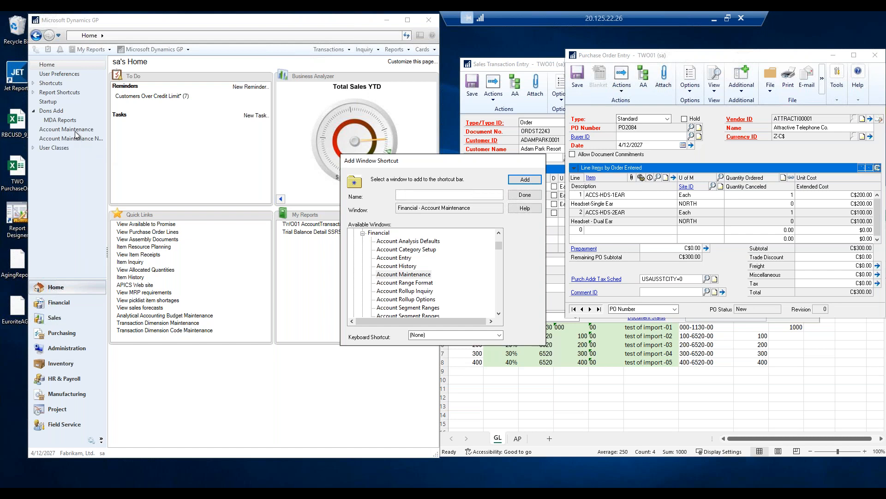
pyautogui.click(525, 195)
# Open and close Account Maintenance from the old shortcut, the new shortcut and the keyboard shortcut.
pyautogui.click(69, 130)
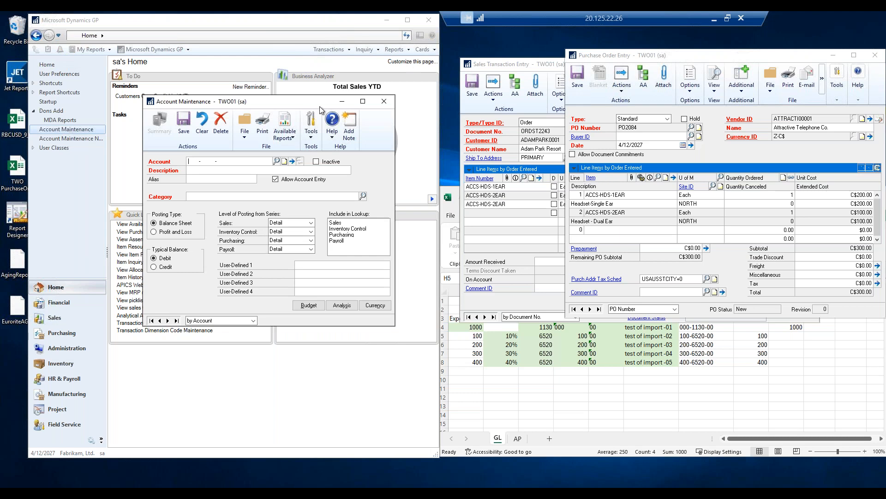
pyautogui.click(384, 101)
pyautogui.click(86, 138)
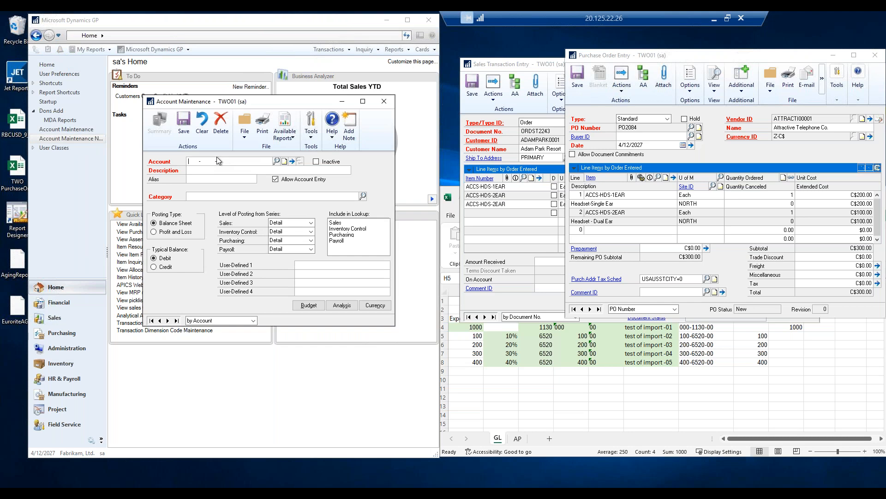
pyautogui.click(384, 102)
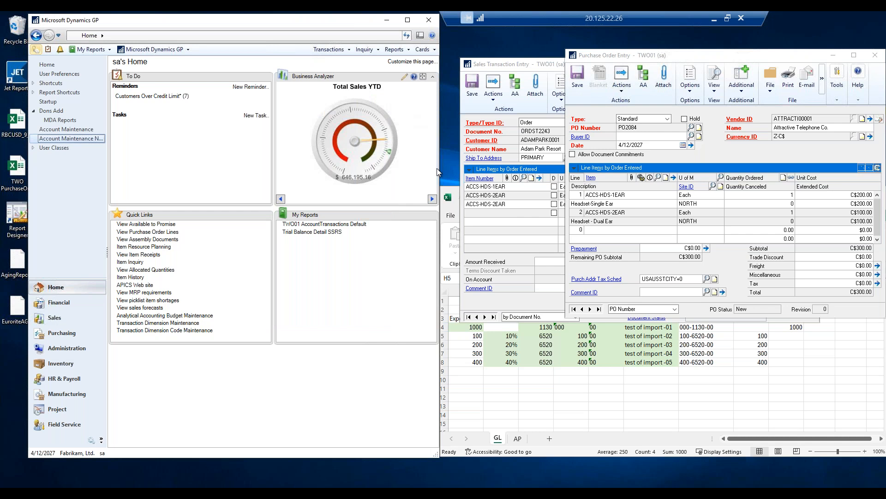
pyautogui.hotkey('ctrl', '1')
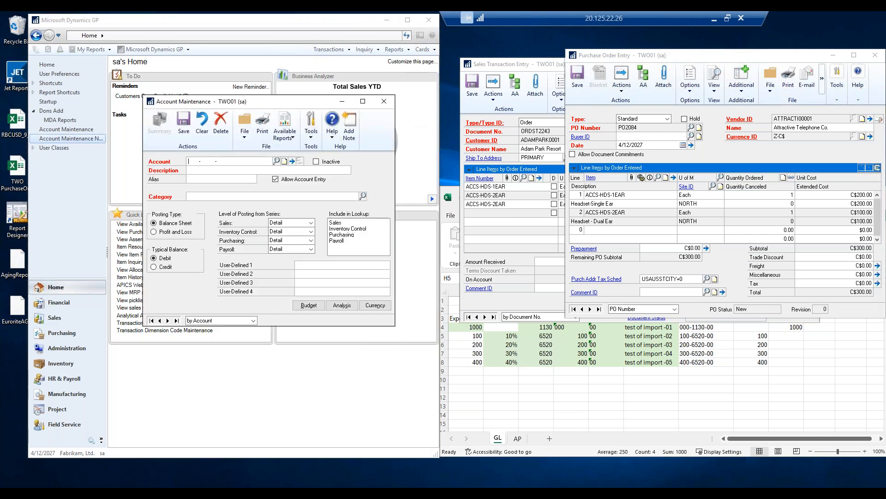
pyautogui.click(386, 103)
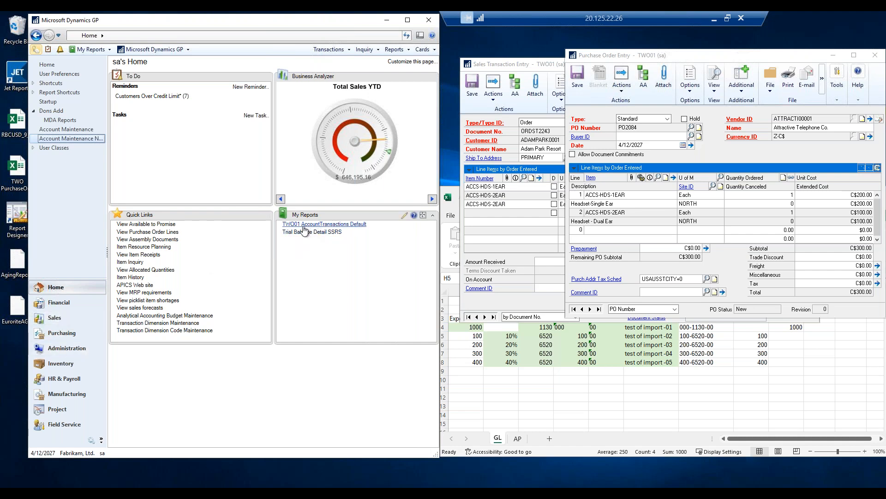
# Open the TWO01 AccountTransactions Default Excel report from the Financial area's Excel Reports list.
pyautogui.click(69, 302)
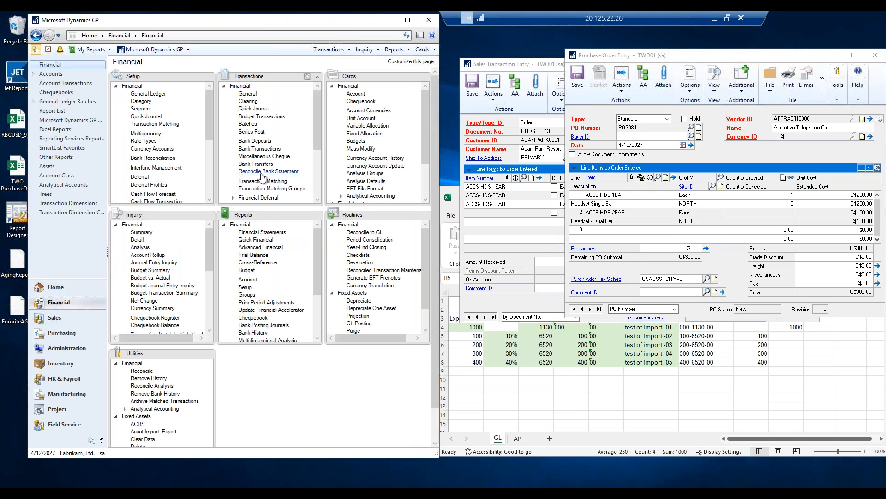
pyautogui.click(67, 134)
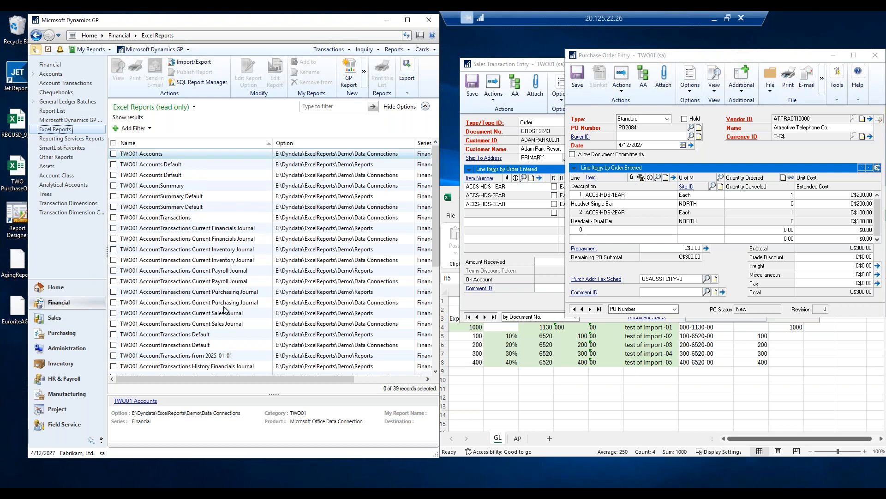
pyautogui.click(169, 335)
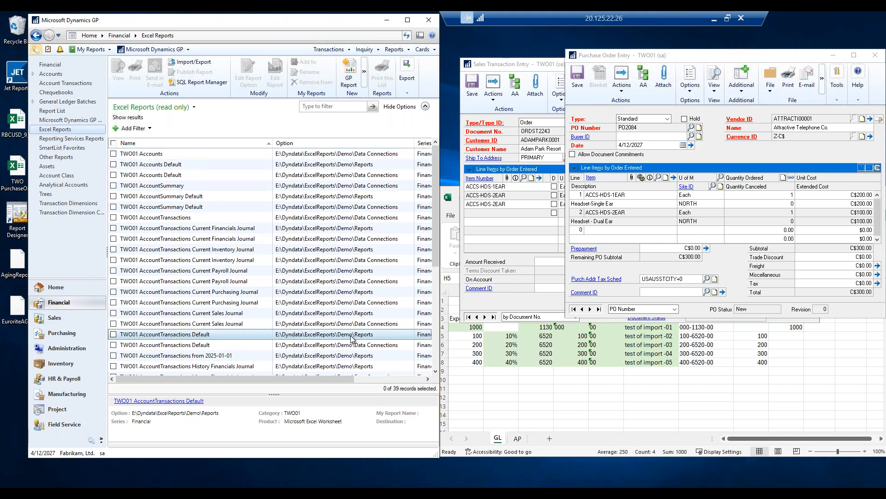
pyautogui.click(113, 334)
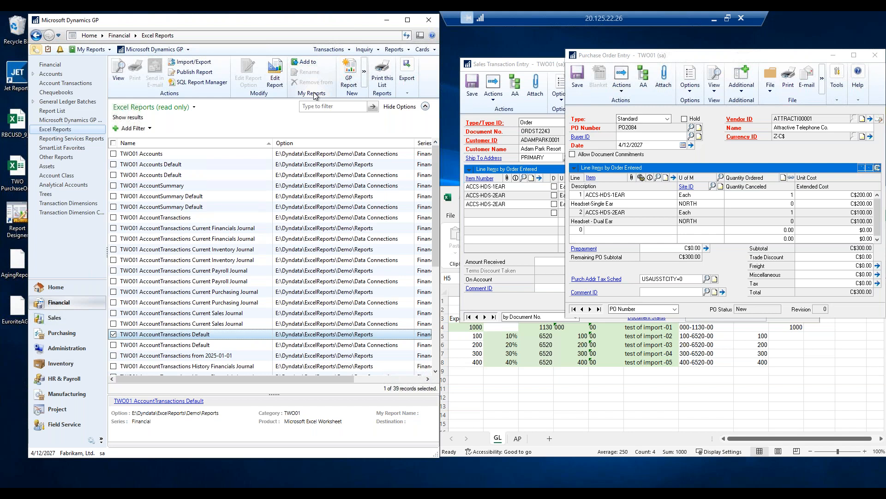
pyautogui.doubleClick(180, 340)
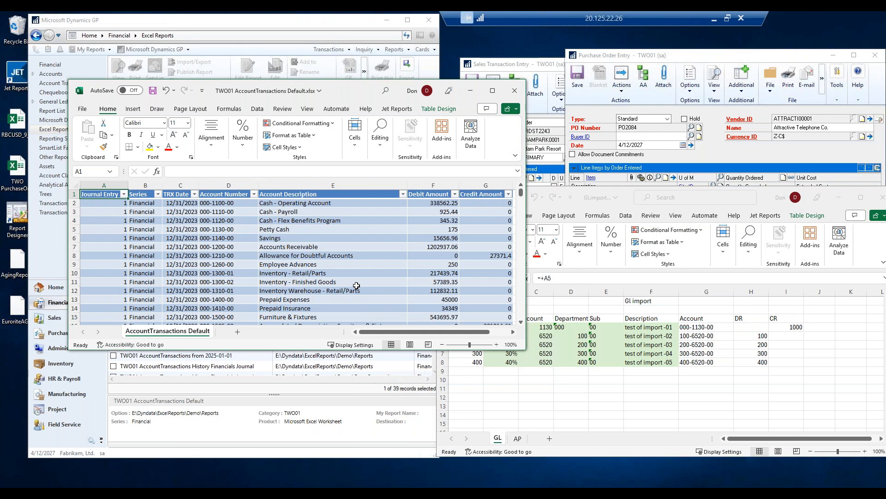
# Jump to the last row of the account transactions workbook, then close it without saving.
pyautogui.click(252, 253)
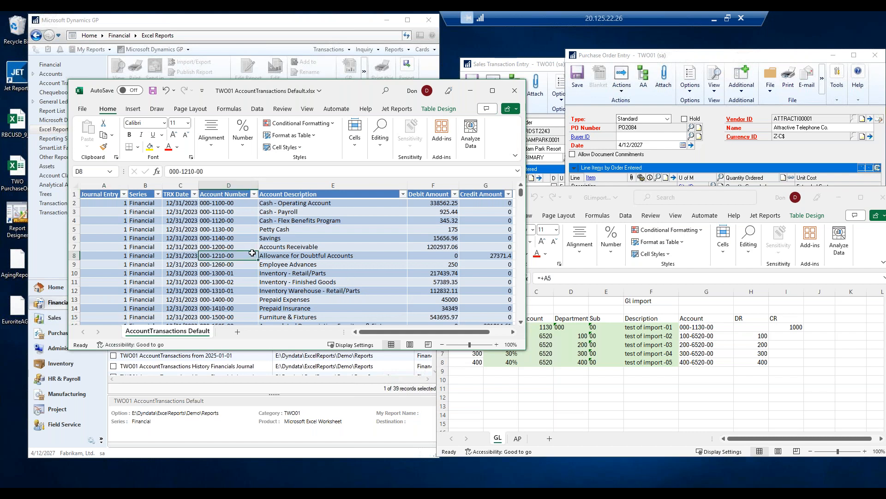
pyautogui.hotkey('ctrl', 'Down')
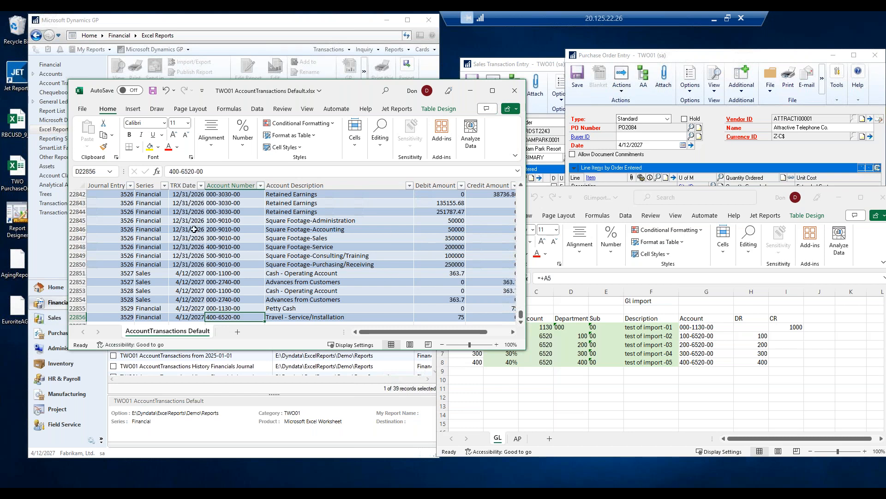
pyautogui.click(514, 92)
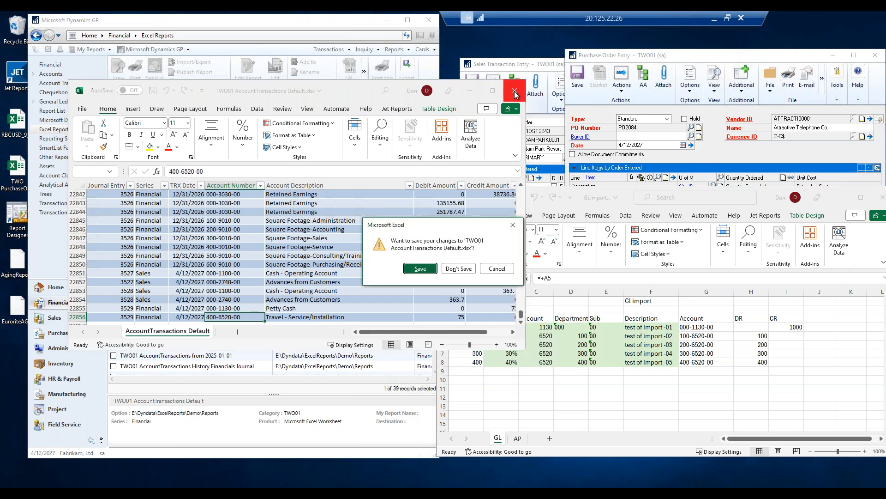
pyautogui.click(458, 268)
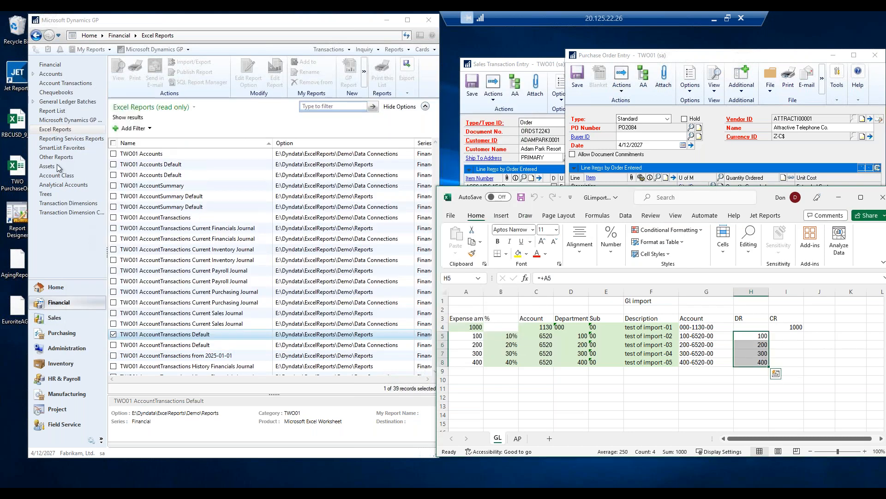
# Open the Trial Balance Detail report from the Financial area's Reporting Services Reports list.
pyautogui.click(75, 140)
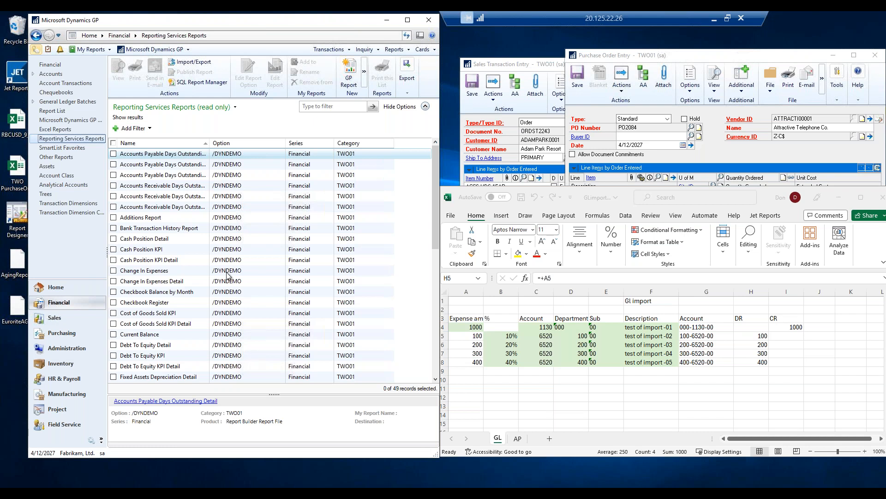
pyautogui.scroll(-7, 230, 277)
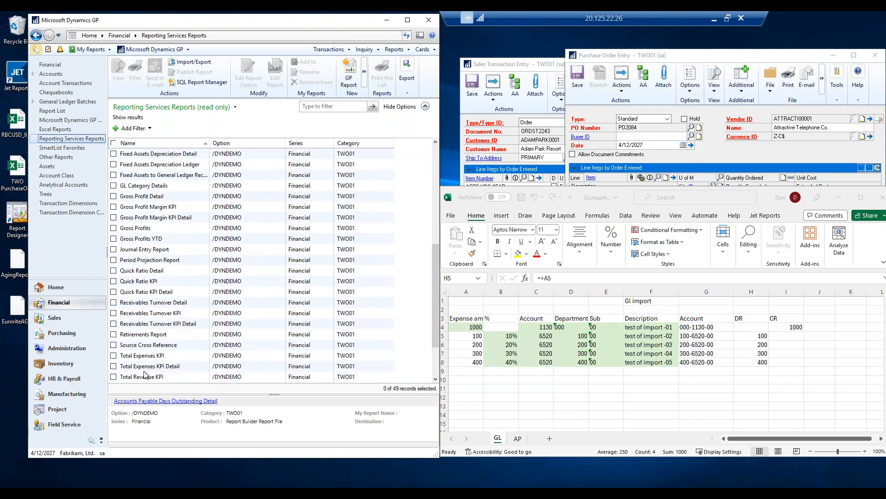
pyautogui.scroll(1, 146, 286)
pyautogui.scroll(-3, 147, 285)
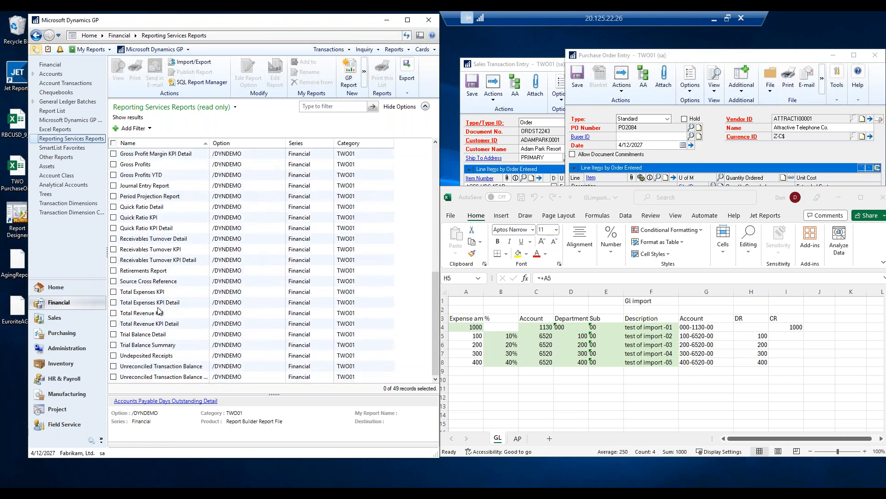
pyautogui.click(135, 337)
pyautogui.click(113, 335)
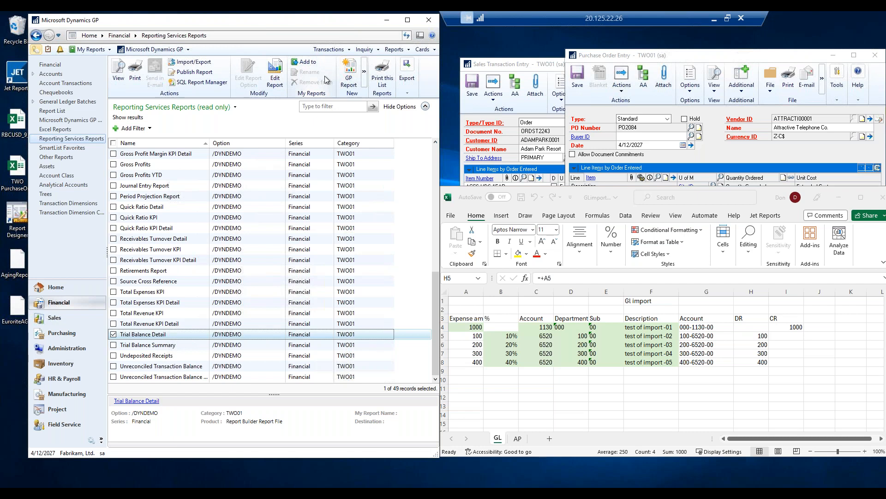
pyautogui.doubleClick(144, 336)
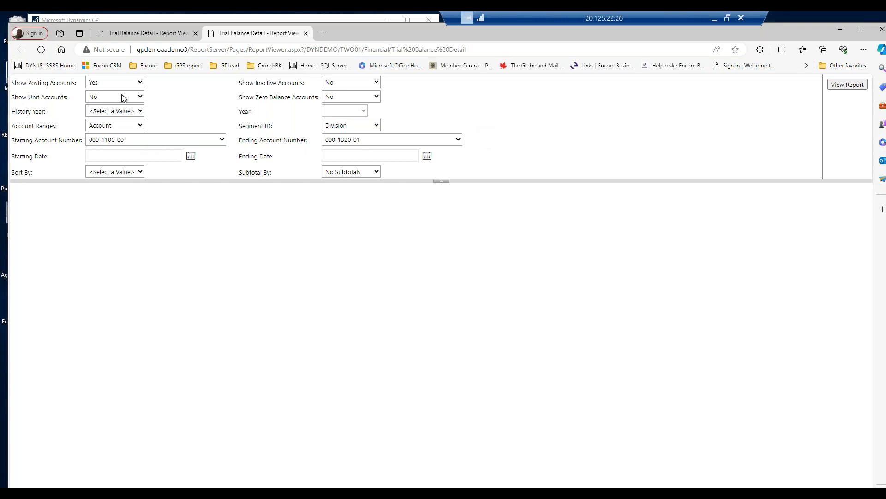
# Set the report's History Year parameter to No and Year to 2027.
pyautogui.click(141, 112)
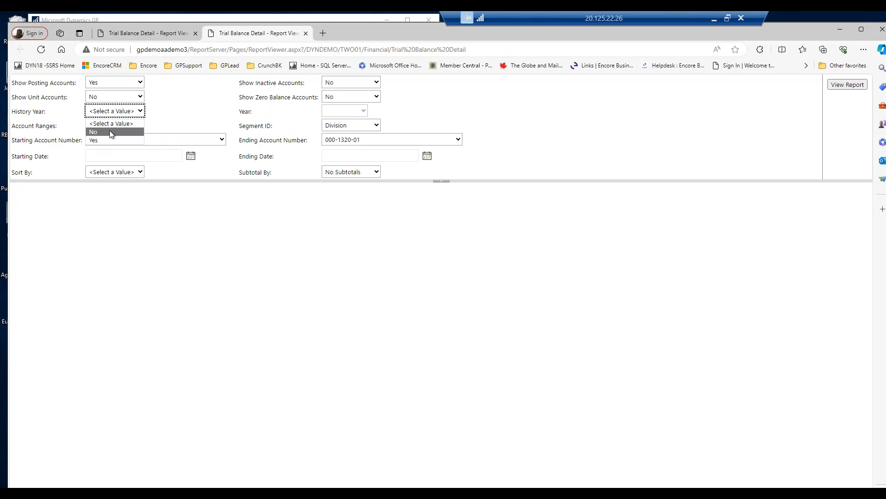
pyautogui.click(111, 132)
pyautogui.click(367, 111)
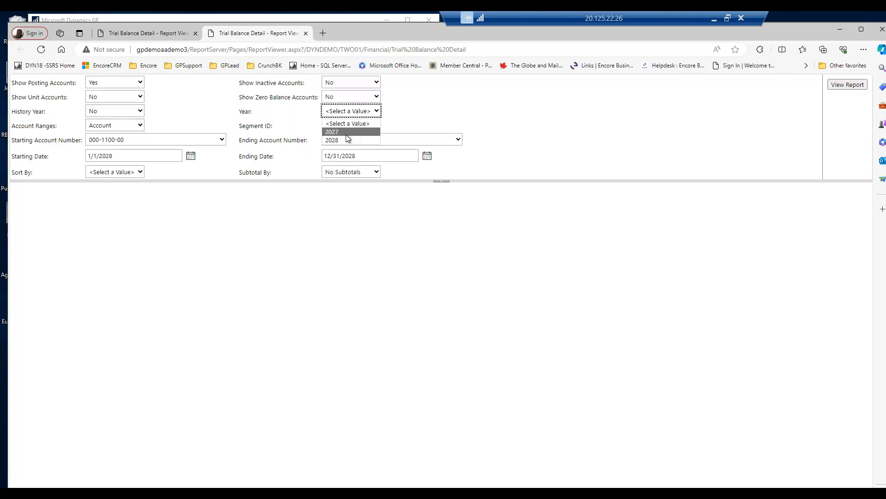
pyautogui.click(347, 134)
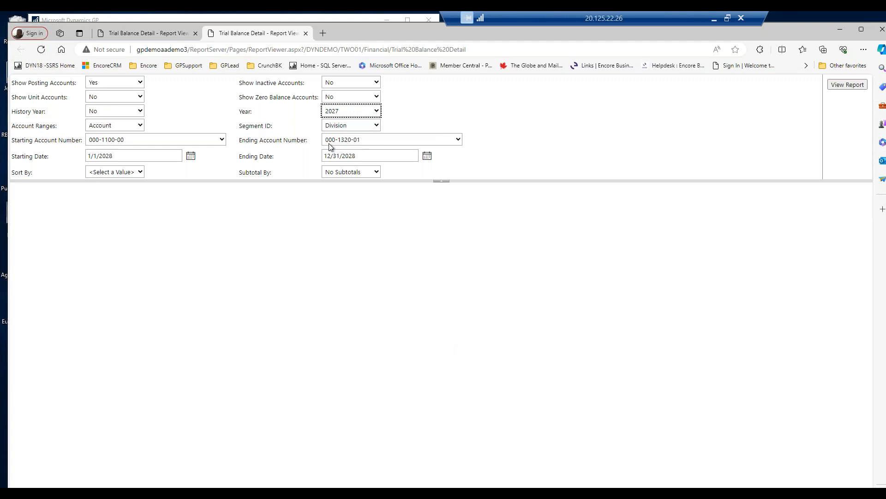
# Set the report's starting date to 1/1/2027 and ending date to 12/31/2027.
pyautogui.click(119, 157)
pyautogui.press('BackSpace')
pyautogui.write('7')
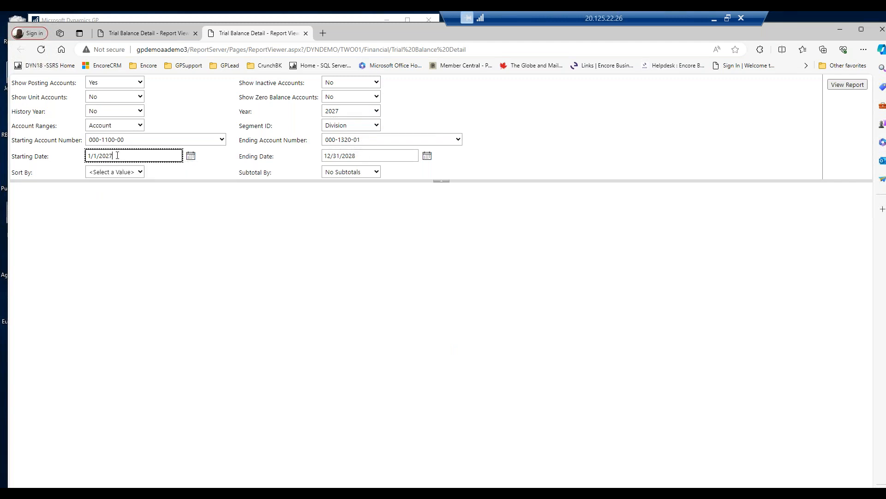
pyautogui.press('Tab')
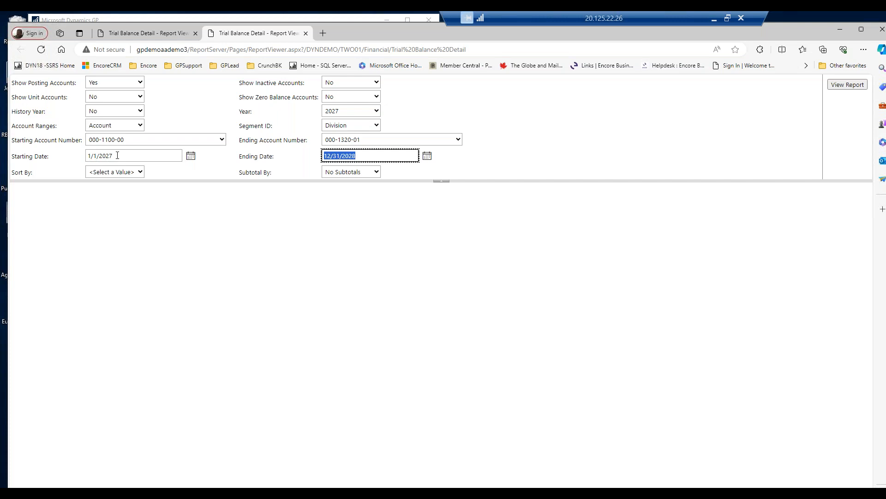
pyautogui.write('12/31/2027')
# Sort the trial balance by Account and view the report, scrolling through its transactions.
pyautogui.click(134, 173)
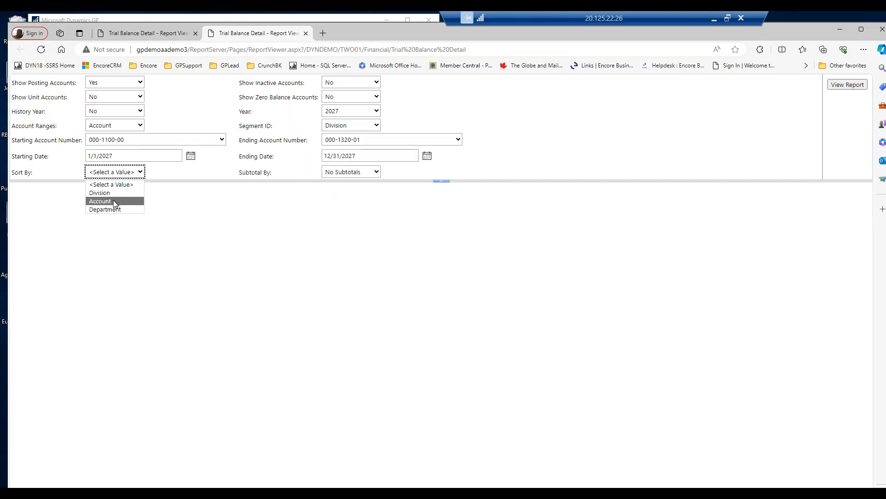
pyautogui.click(113, 200)
pyautogui.click(836, 86)
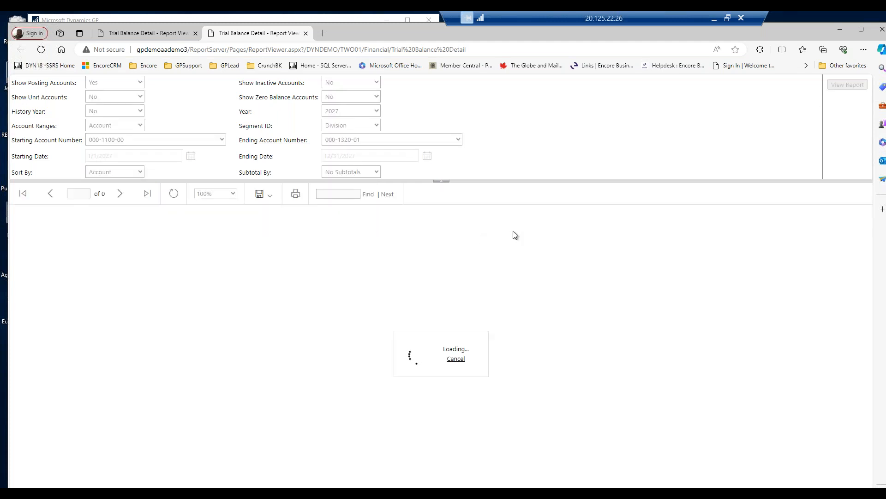
pyautogui.click(162, 336)
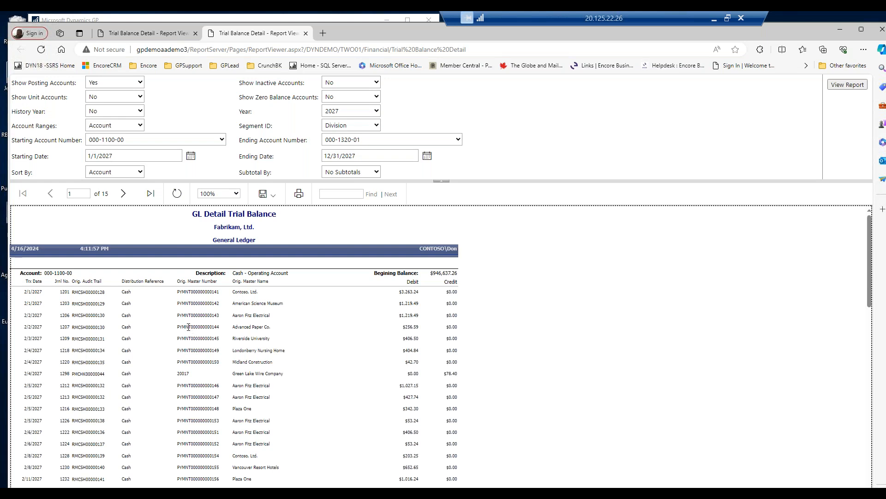
pyautogui.scroll(-10, 189, 326)
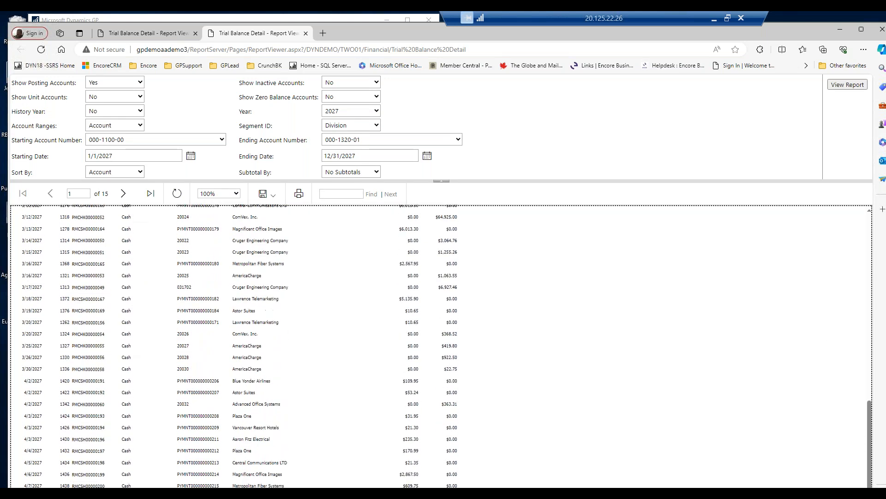
pyautogui.scroll(12, 234, 346)
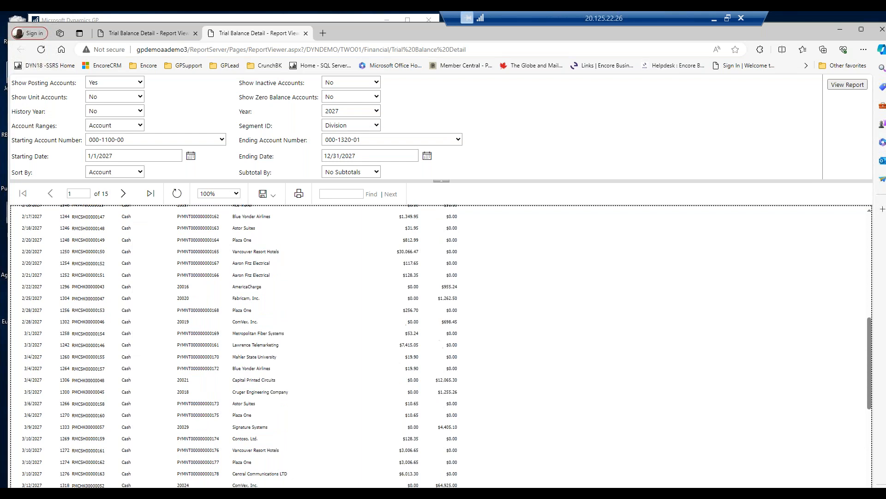
# Open the report's export format options, dismiss them and close the report viewer browser.
pyautogui.click(273, 197)
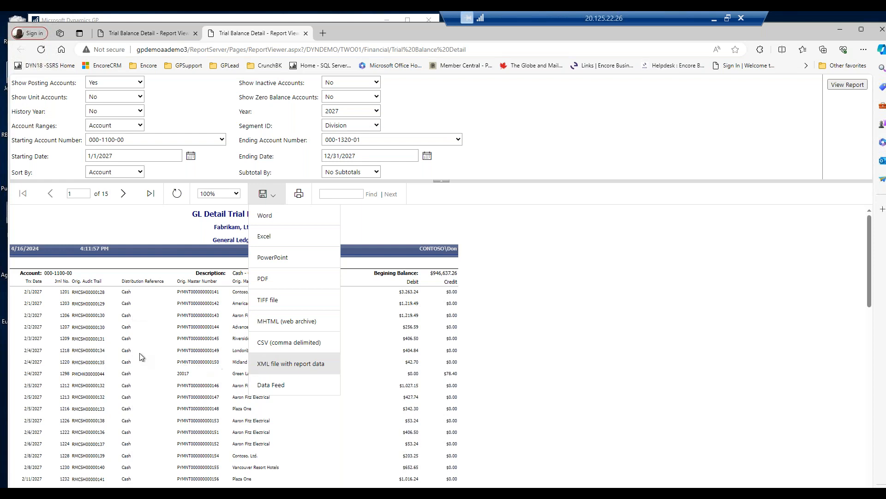
pyautogui.click(77, 319)
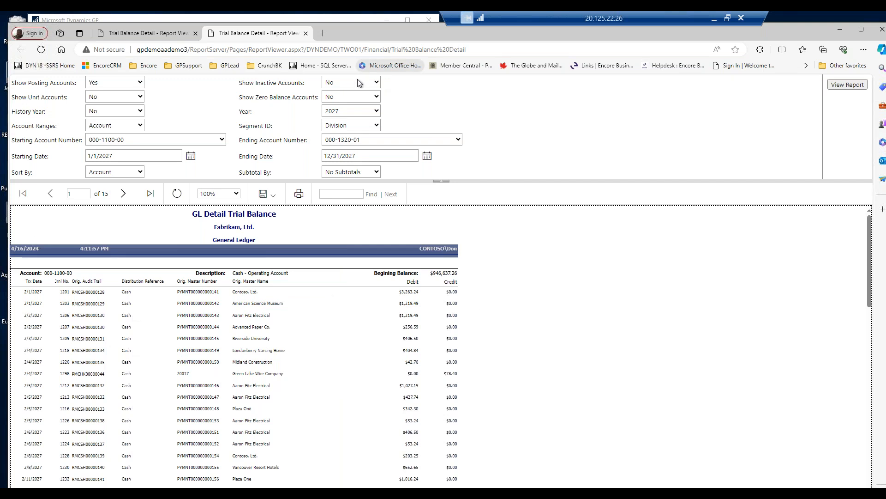
pyautogui.click(840, 30)
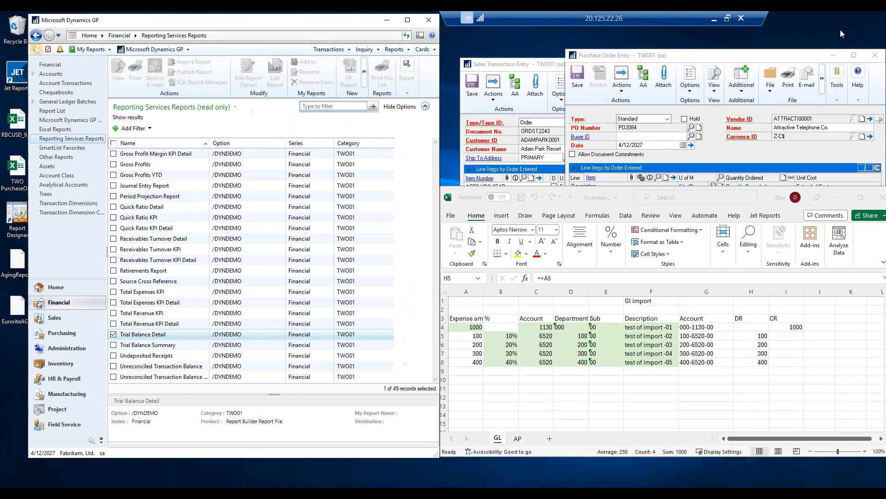
# Return to the Home page and open SmartList.
pyautogui.click(68, 290)
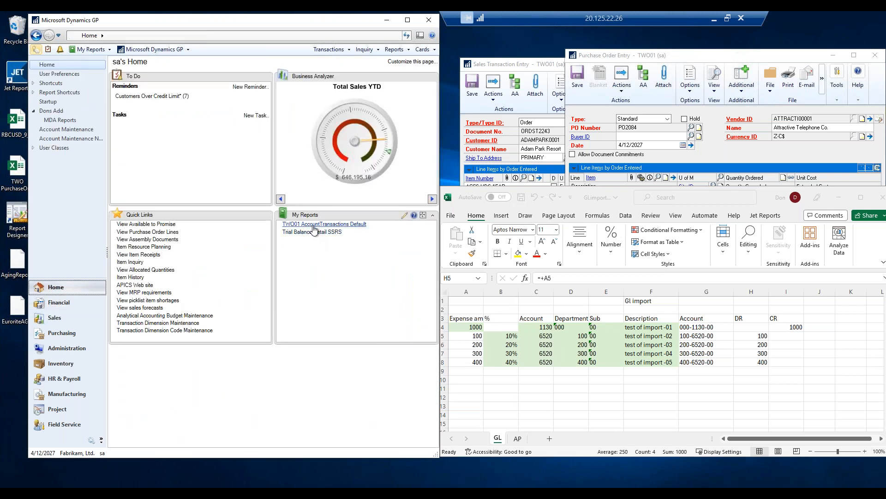
pyautogui.click(342, 232)
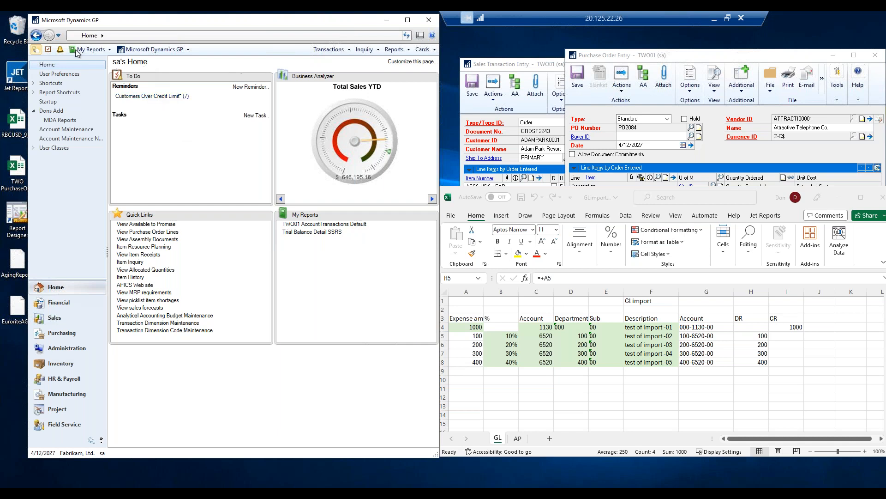
pyautogui.click(35, 49)
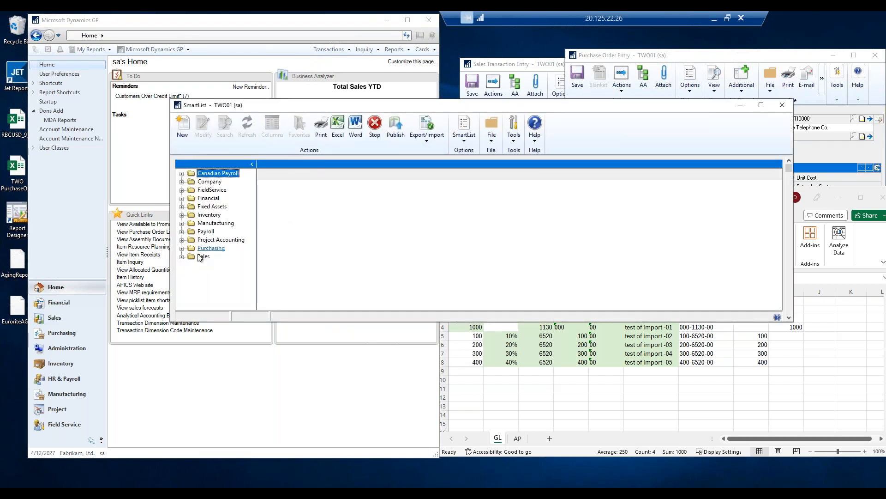
# Open the Sales > Customers > Customers by Class SmartList.
pyautogui.click(182, 257)
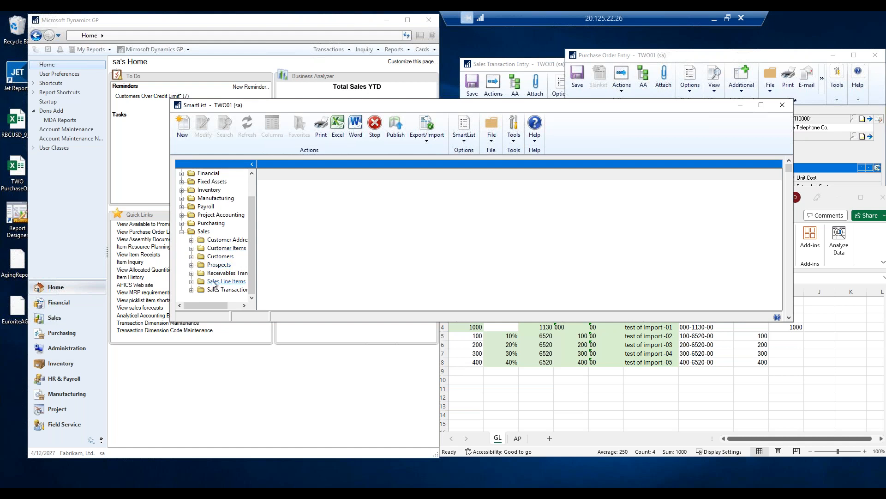
pyautogui.click(191, 256)
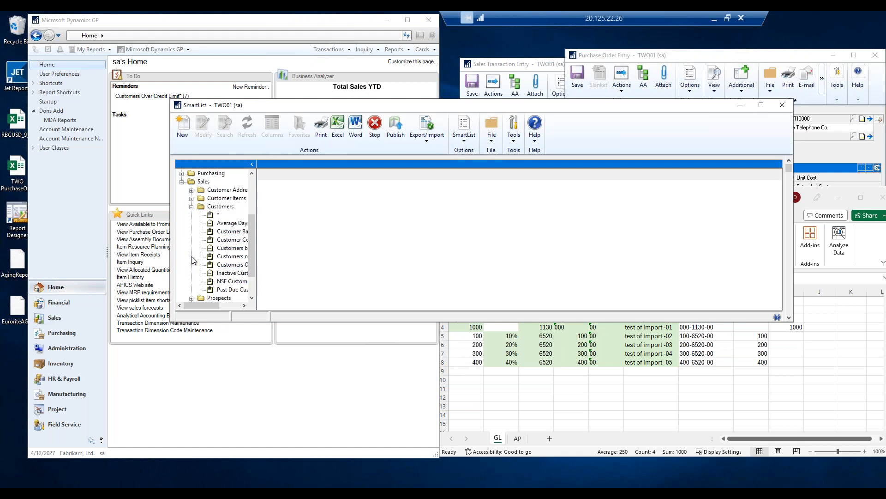
pyautogui.click(229, 252)
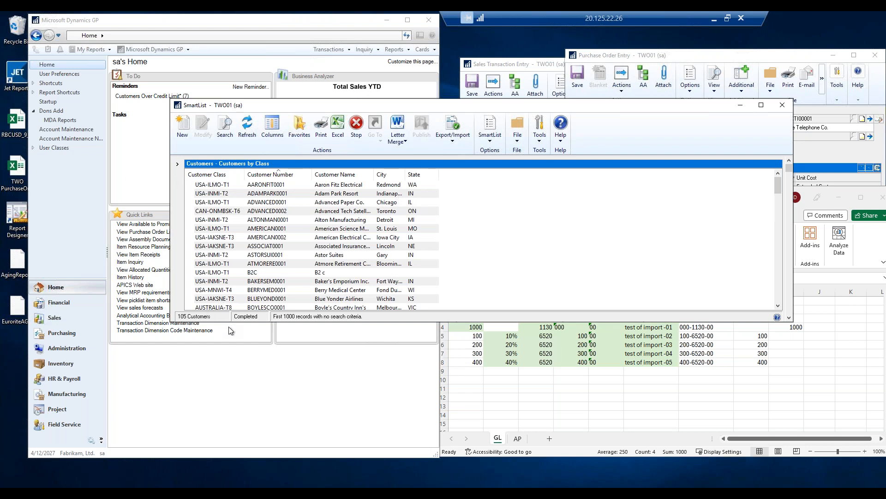
# Sort the Customers by Class SmartList by Customer Class.
pyautogui.click(217, 175)
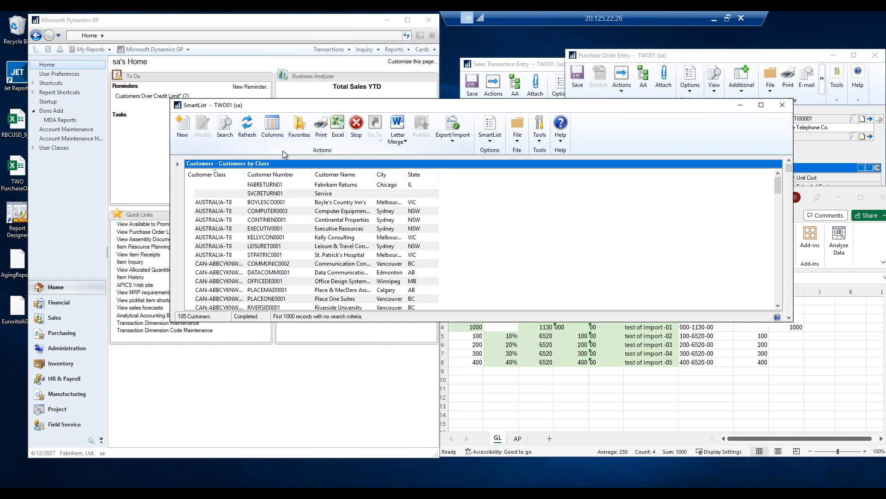
pyautogui.click(271, 132)
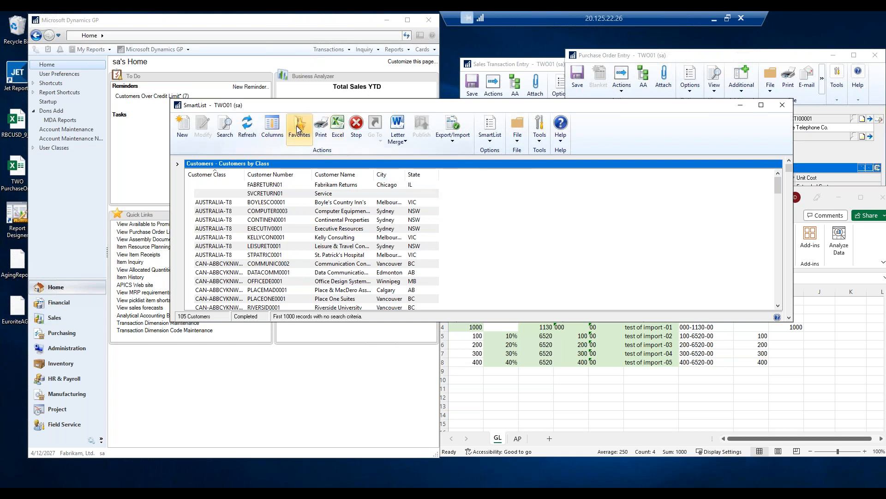
# Save the list as a favorite named "Customers by Class Reminder" and add it together with a reminder.
pyautogui.click(298, 131)
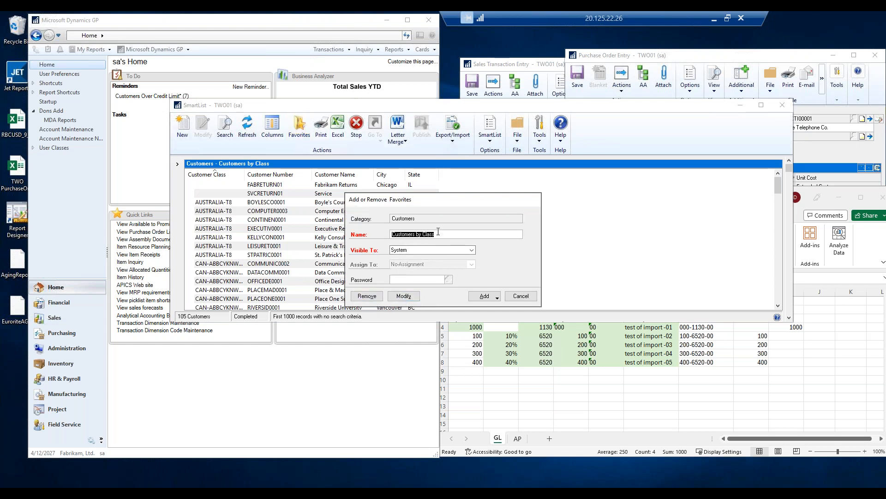
pyautogui.click(439, 235)
pyautogui.press('BackSpace')
pyautogui.press('BackSpace')
pyautogui.press('BackSpace')
pyautogui.press('BackSpace')
pyautogui.press('BackSpace')
pyautogui.press('BackSpace')
pyautogui.press('BackSpace')
pyautogui.press('BackSpace')
pyautogui.write('Reminder')
pyautogui.click(498, 299)
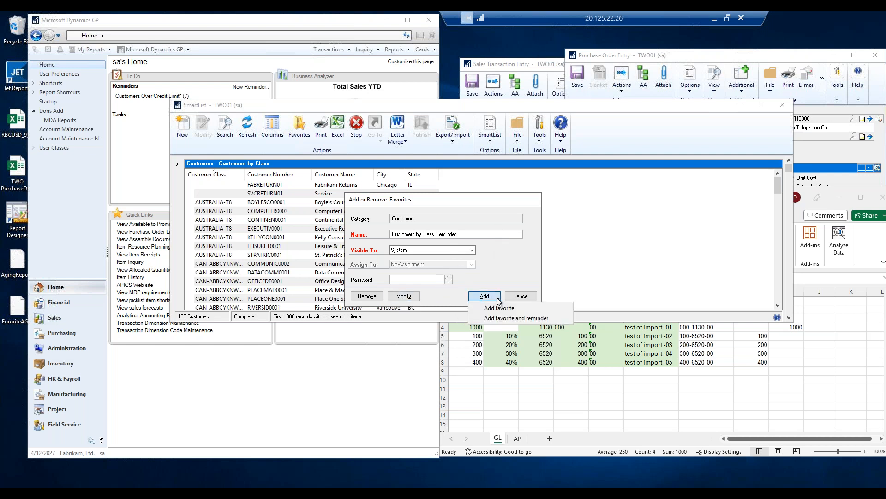
pyautogui.click(508, 319)
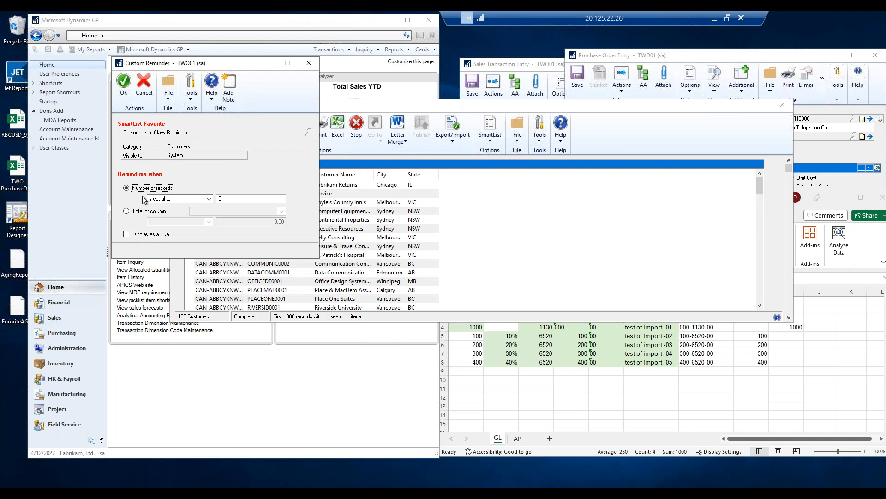
# Set the reminder to trigger when the number of records is greater than 0 and confirm it.
pyautogui.click(209, 199)
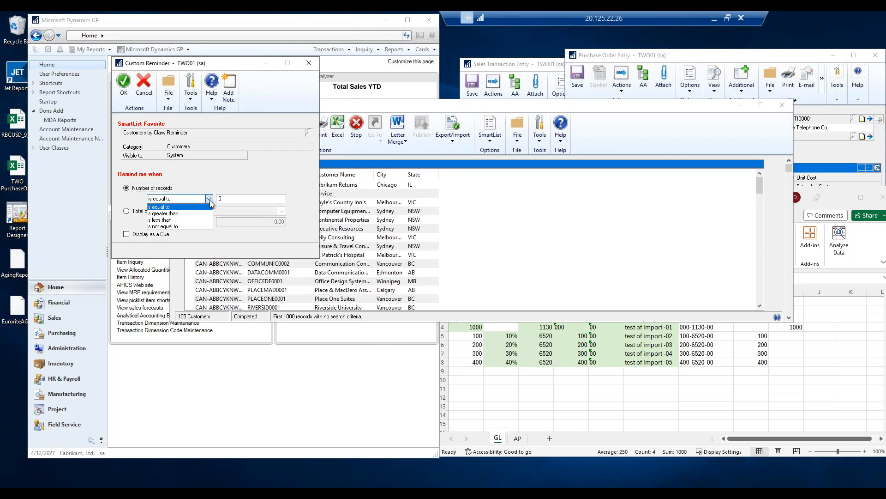
pyautogui.click(174, 214)
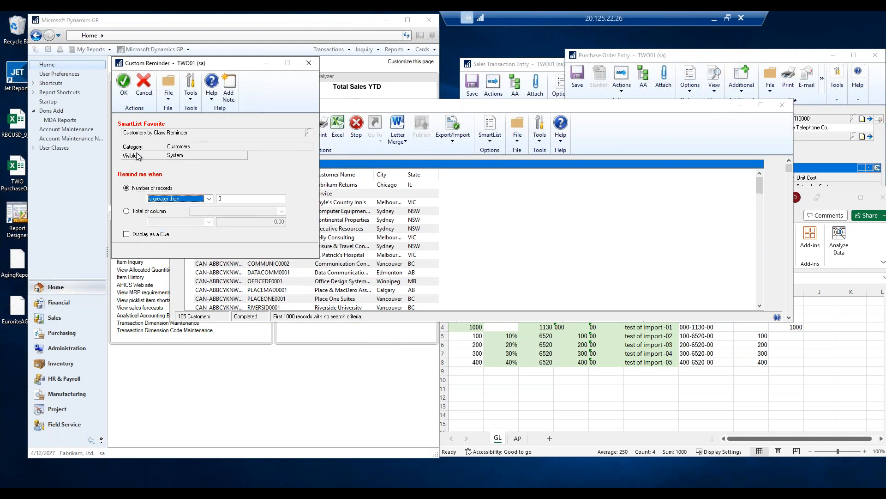
pyautogui.click(123, 83)
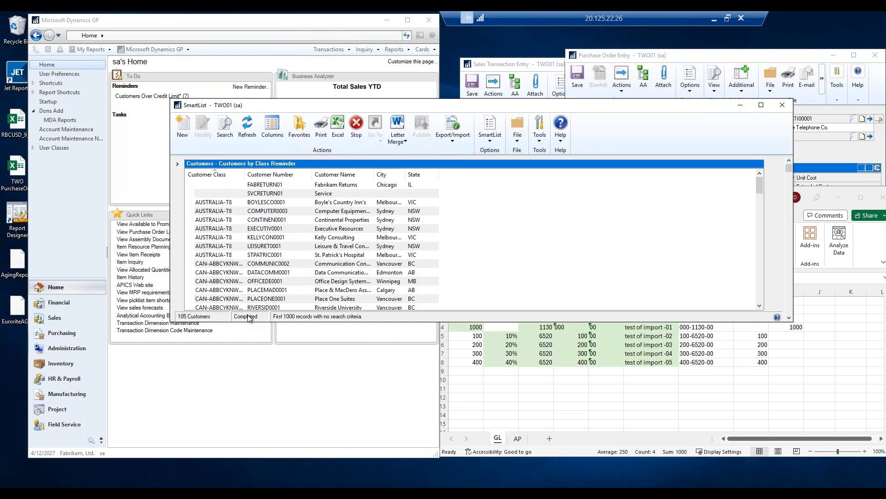
# Search the list for customers whose Customer Class is equal to blank.
pyautogui.click(235, 126)
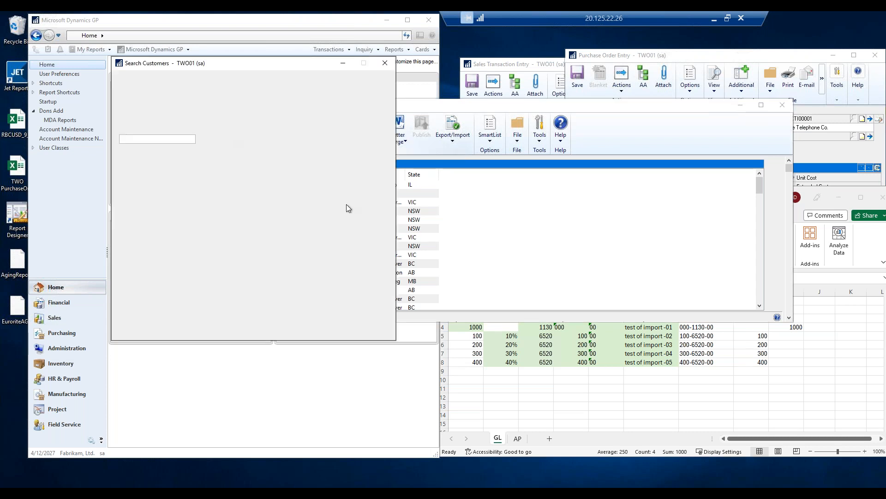
pyautogui.click(199, 139)
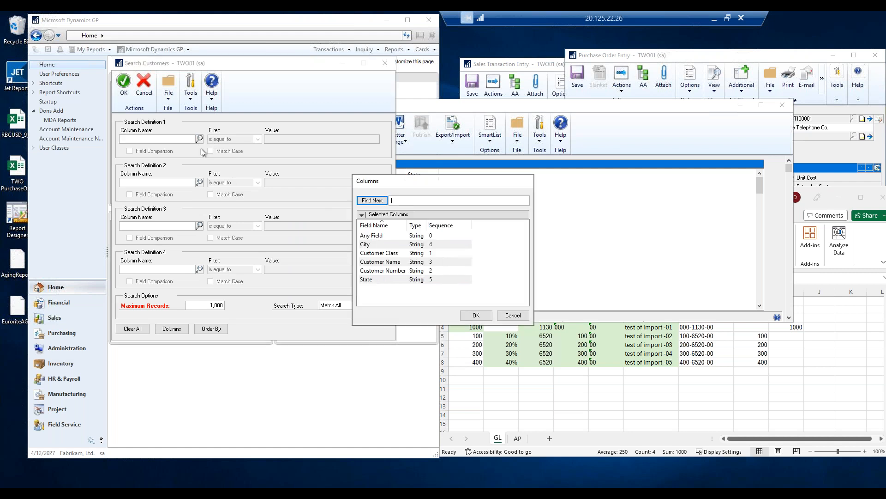
pyautogui.doubleClick(387, 255)
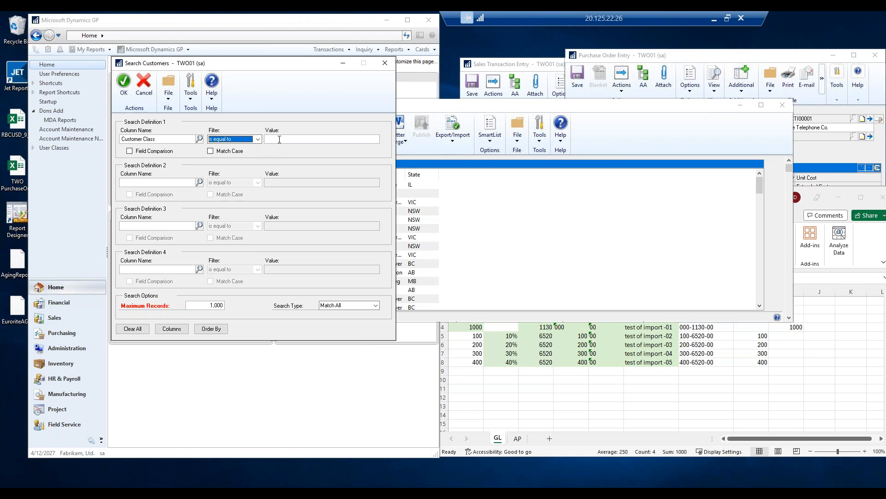
pyautogui.click(124, 85)
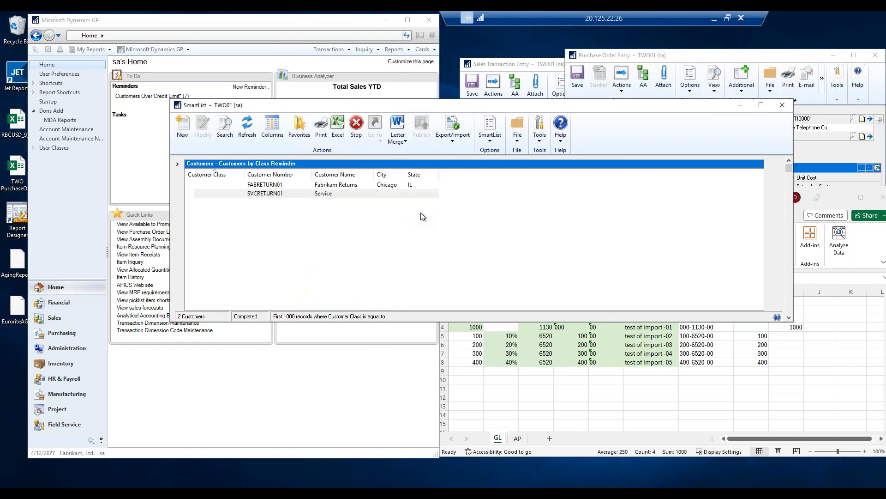
# Modify the Customers by Class Reminder favorite to keep the new search, accepting the reminder change.
pyautogui.click(300, 130)
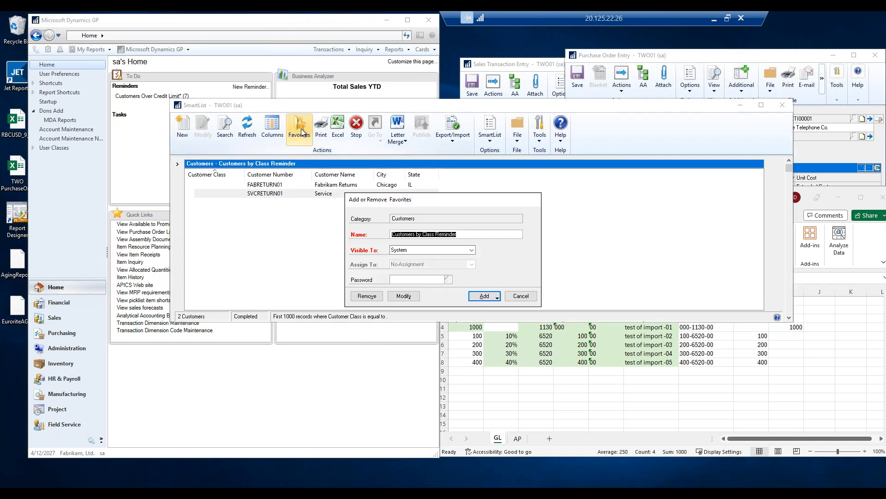
pyautogui.click(404, 296)
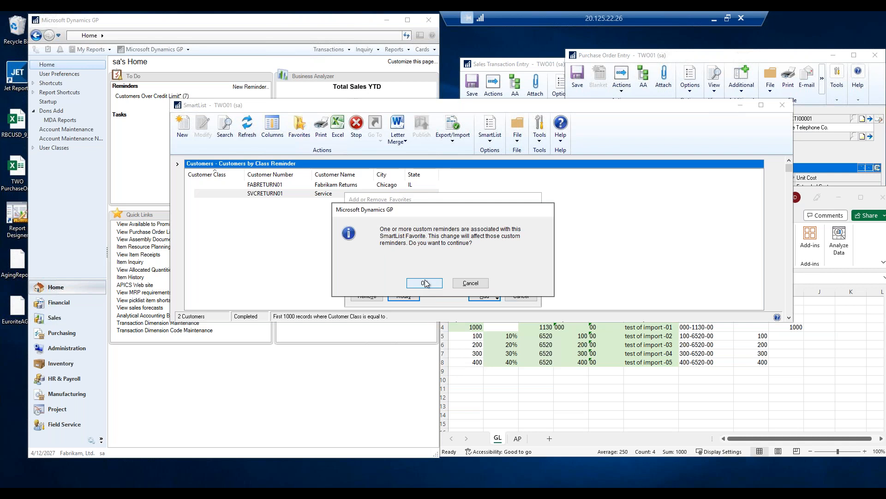
pyautogui.click(424, 283)
# Close SmartList, refresh the Home page and open the Customers by Class Reminder from the reminders.
pyautogui.click(782, 106)
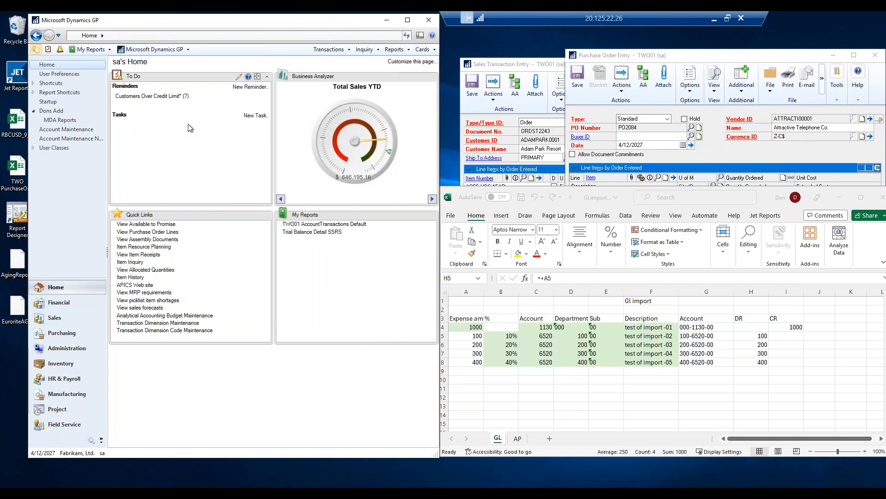
pyautogui.click(46, 65)
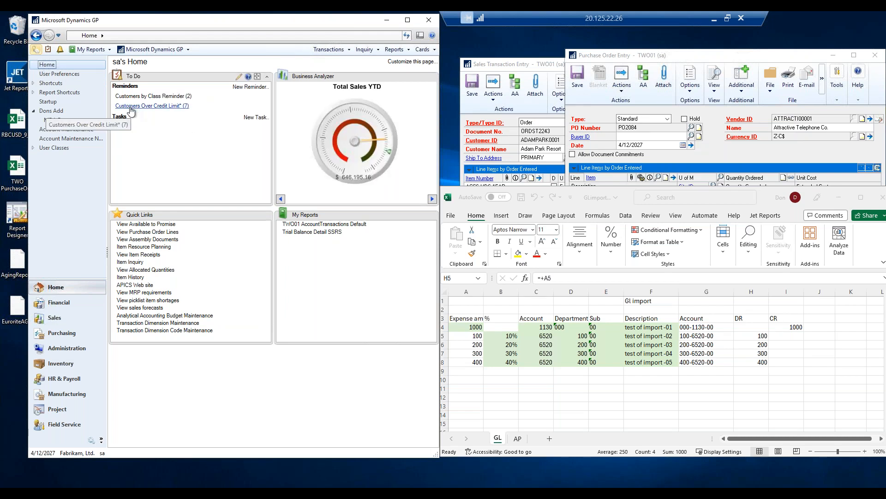
pyautogui.click(171, 97)
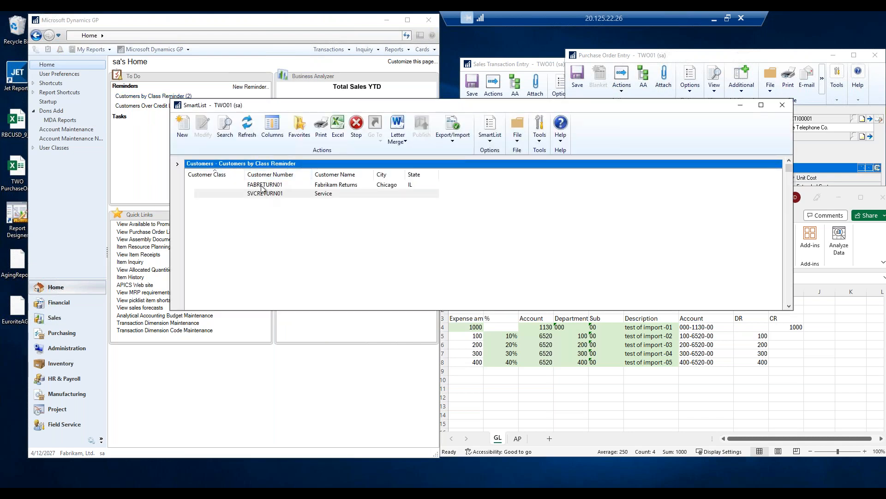
# Open the Fabrikam Returns customer record, assign it class USA-ILMO-T1 and save it.
pyautogui.doubleClick(263, 185)
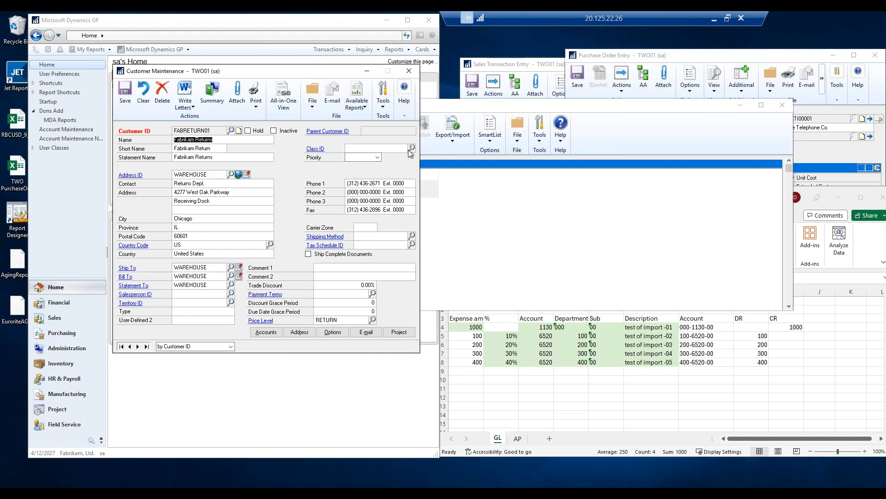
pyautogui.click(411, 149)
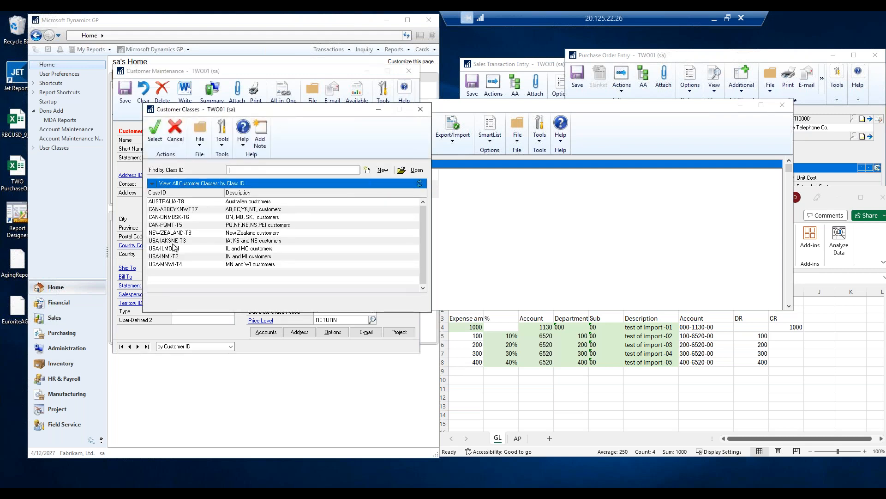
pyautogui.doubleClick(165, 265)
pyautogui.click(396, 283)
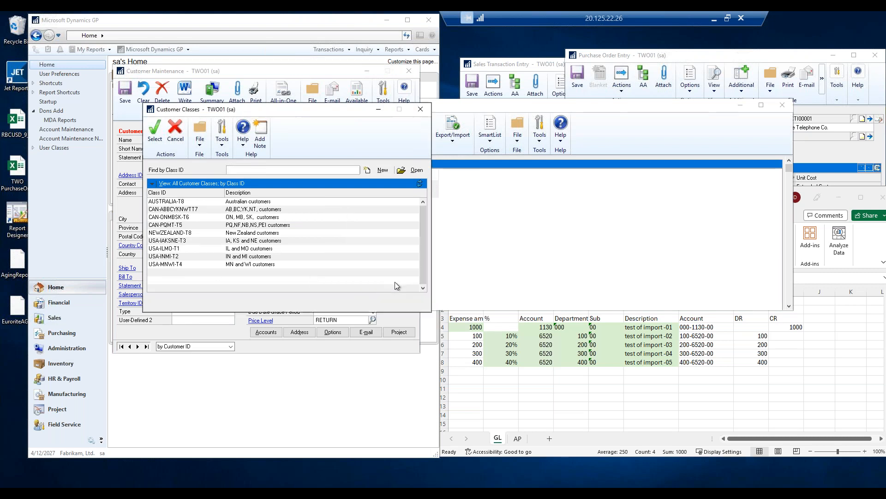
pyautogui.click(125, 89)
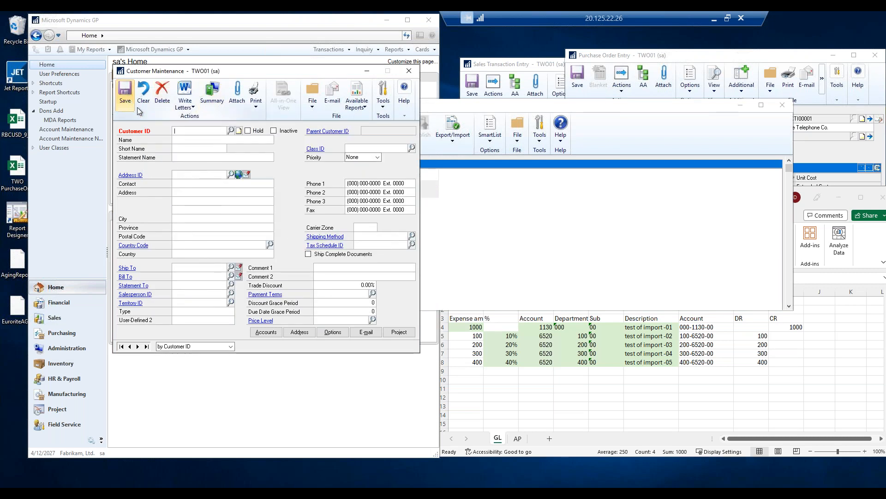
# Close the customer and SmartList windows and refresh the Home page reminders.
pyautogui.click(409, 71)
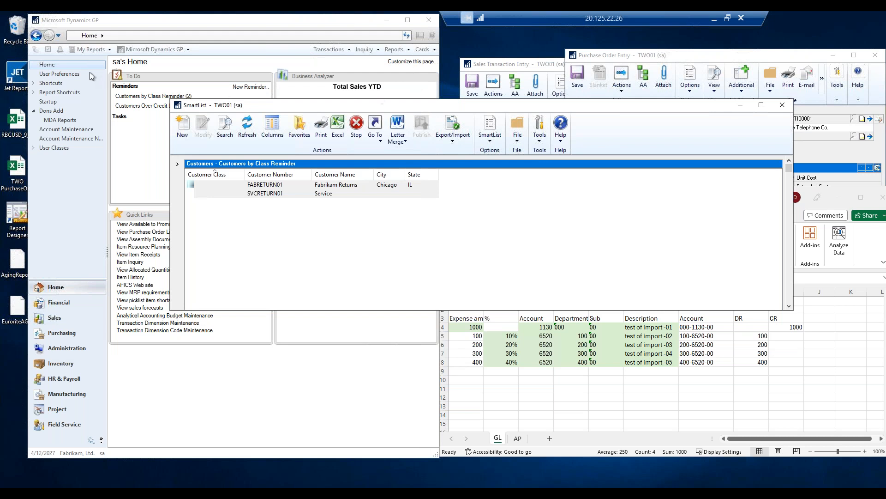
pyautogui.click(782, 107)
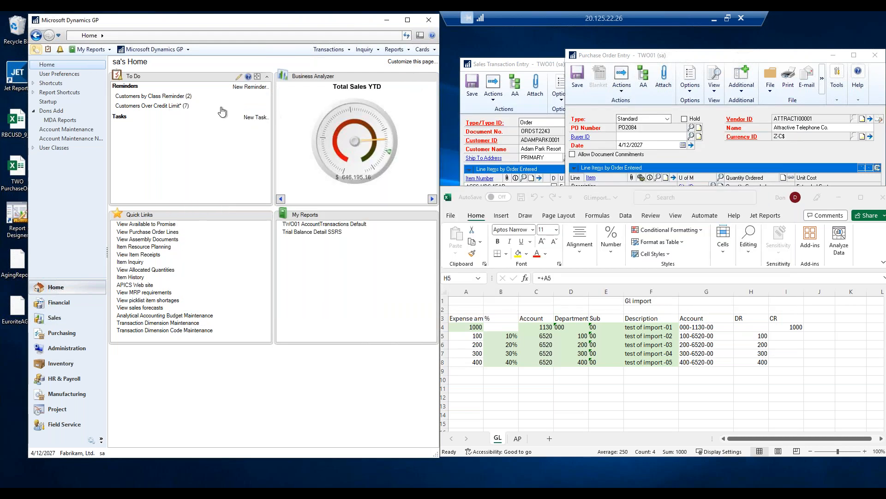
pyautogui.click(37, 66)
# Open User Preferences and review the Window Command Display options before closing it.
pyautogui.click(72, 74)
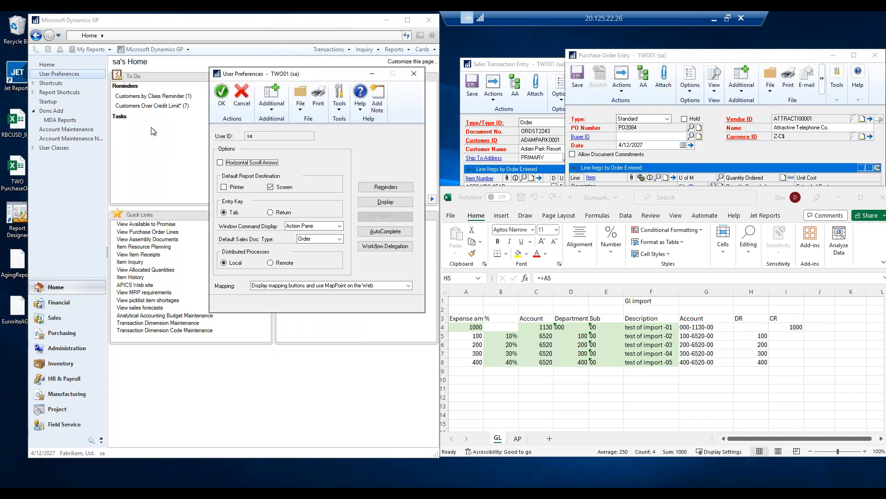
pyautogui.click(321, 227)
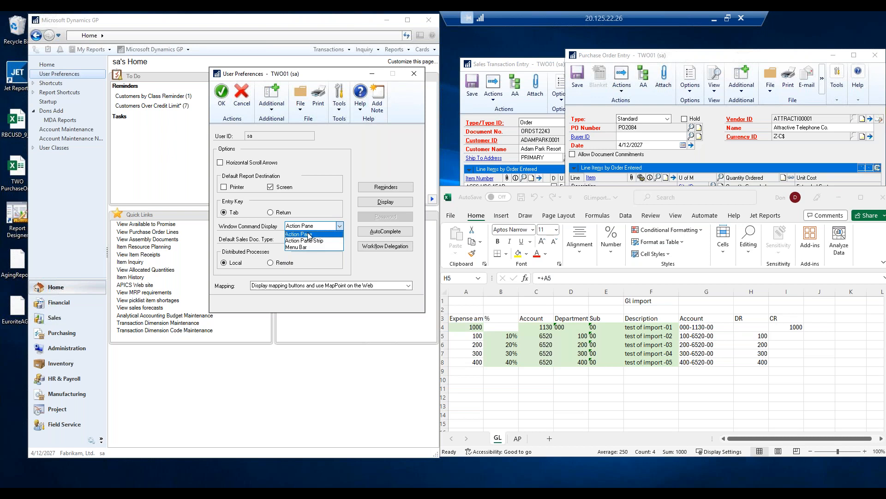
pyautogui.click(373, 164)
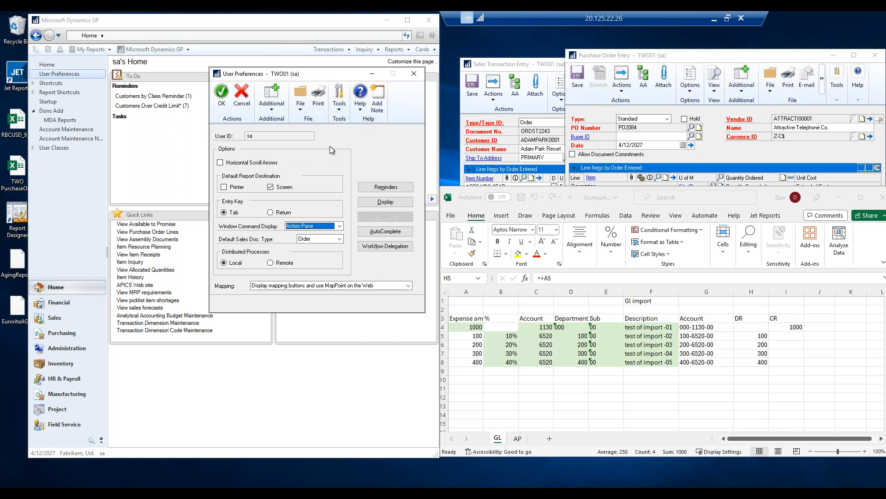
pyautogui.click(415, 74)
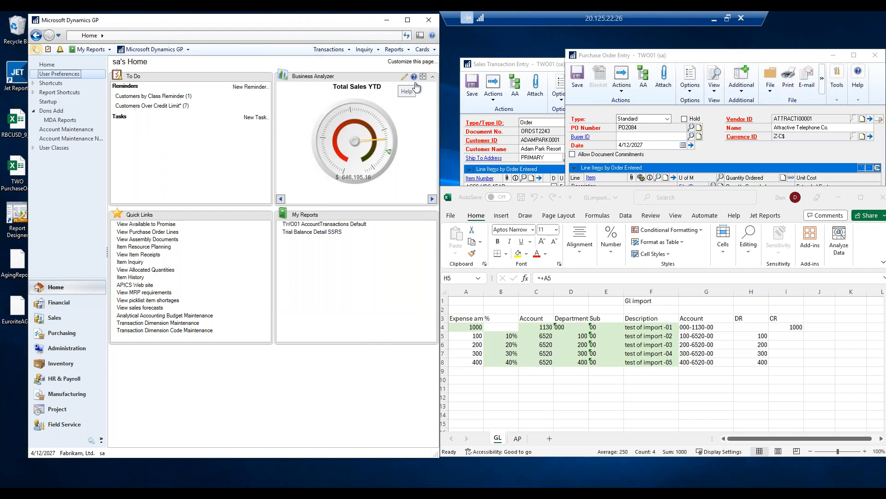
# Open Send Users Message under Administration utilities and enter the system password.
pyautogui.click(72, 353)
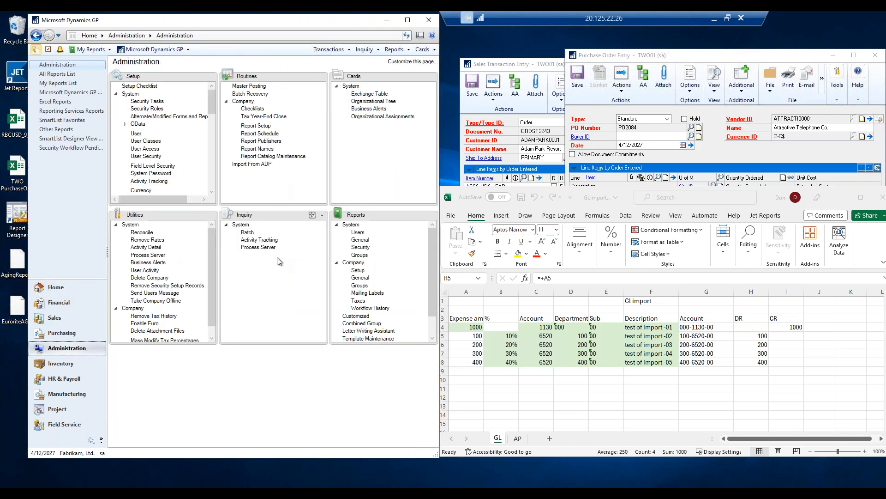
pyautogui.click(159, 293)
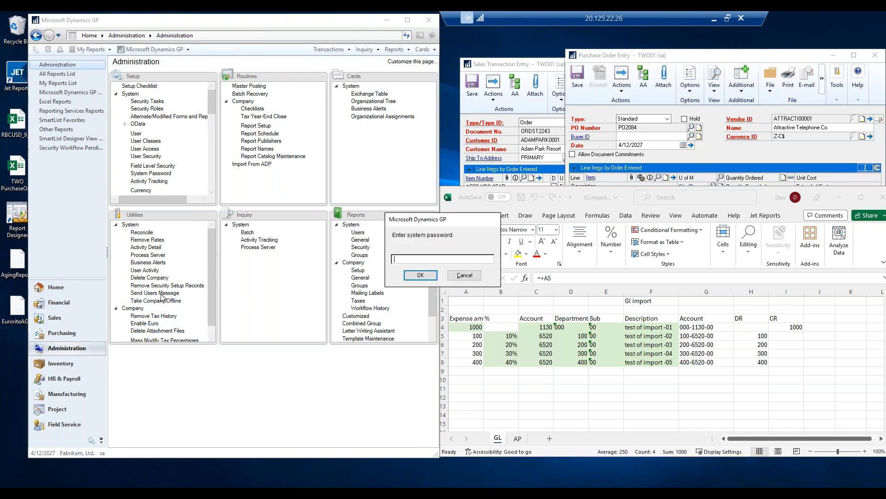
pyautogui.write('p')
pyautogui.press('Return')
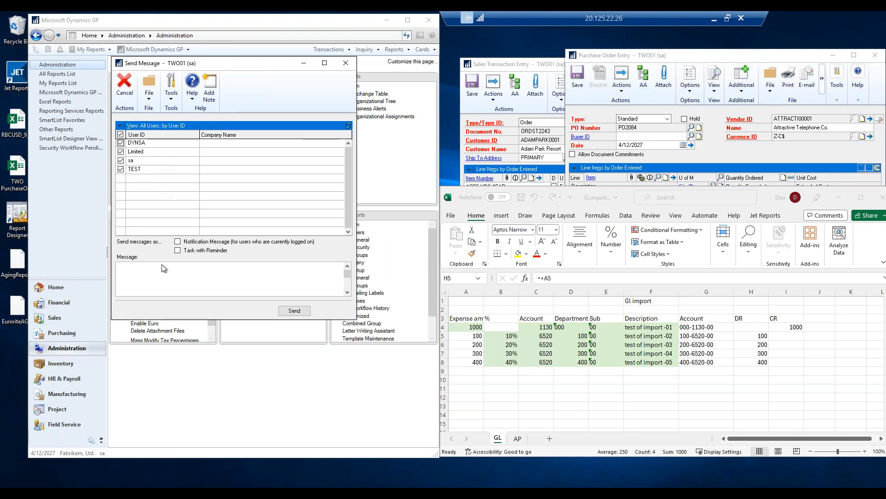
# Write the message "please log out of GP for checklinks" and try sending it to all users.
pyautogui.click(138, 267)
pyautogui.write('please lo')
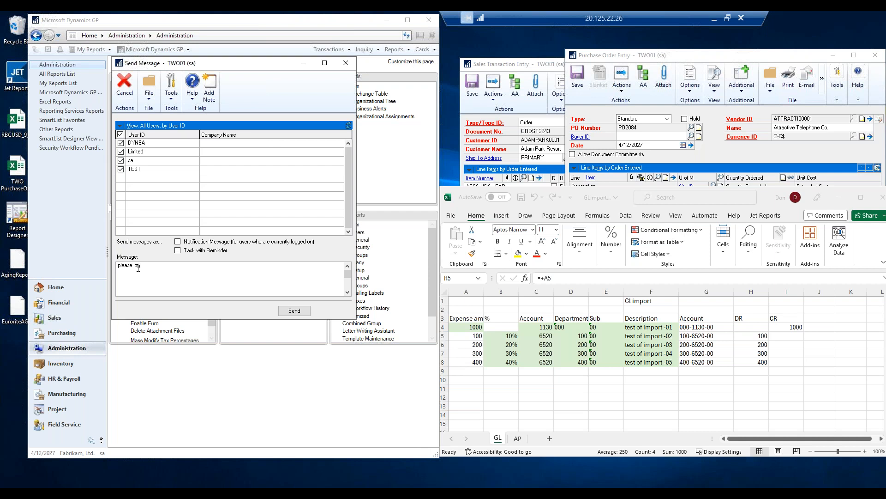
pyautogui.write('g out of GP for checklinks')
pyautogui.click(290, 313)
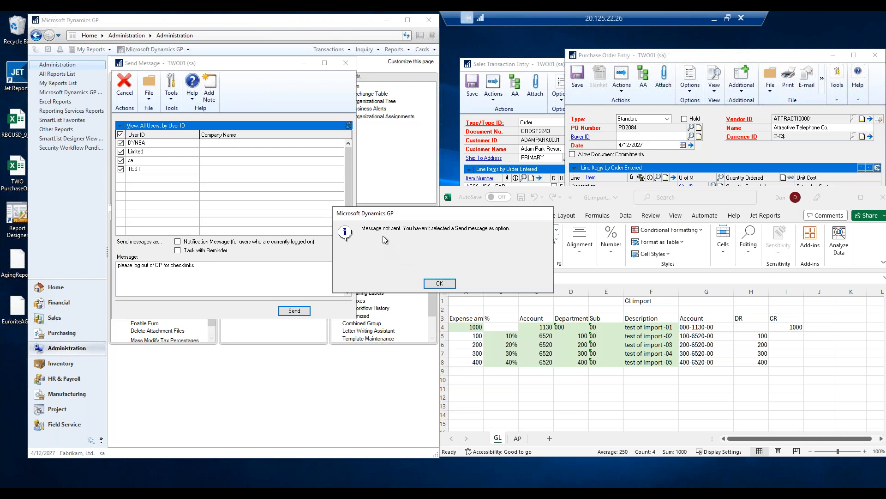
# Choose the notification message type and send the log-out message to all users.
pyautogui.click(439, 283)
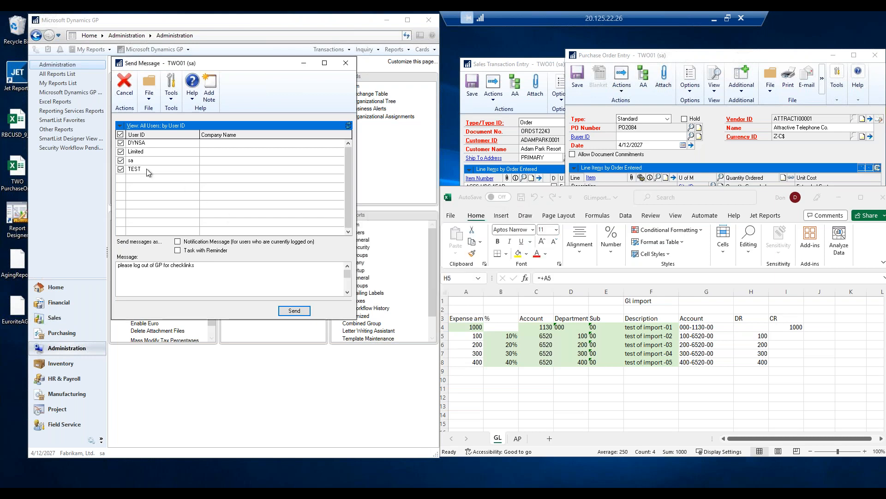
pyautogui.click(177, 241)
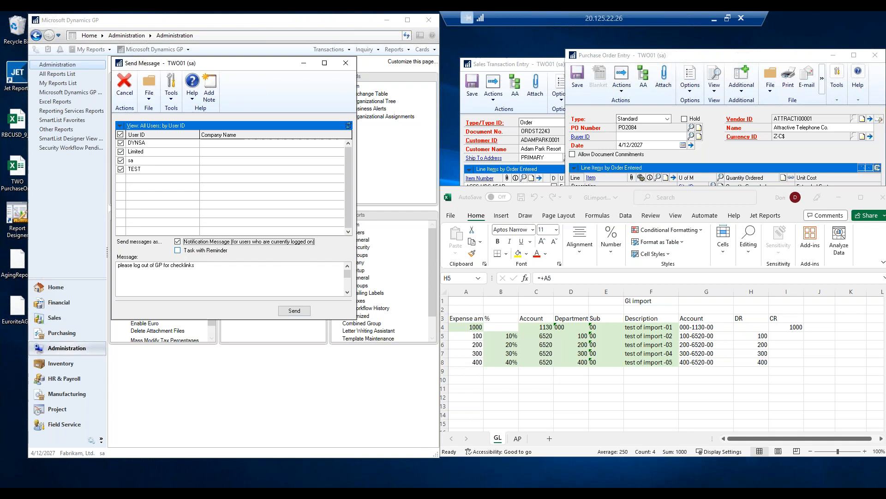
pyautogui.click(295, 311)
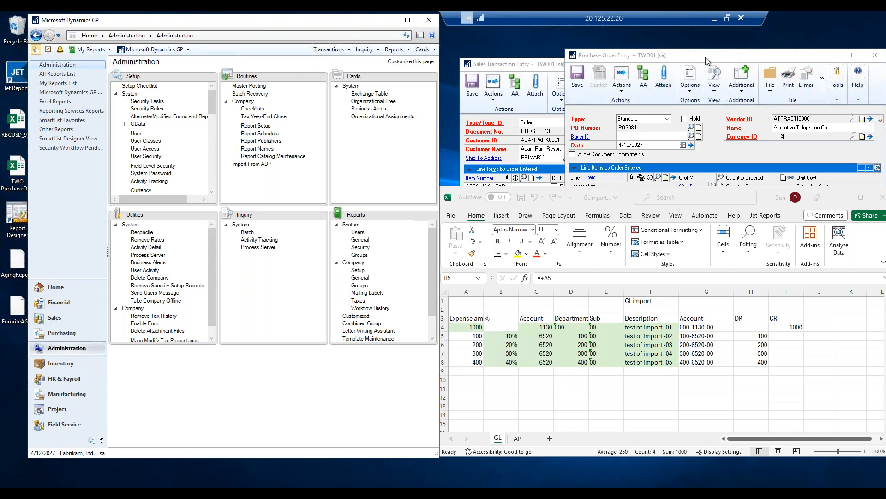
# Open the General transaction entry window from the Financial area.
pyautogui.moveTo(714, 58); pyautogui.dragTo(715, 50)
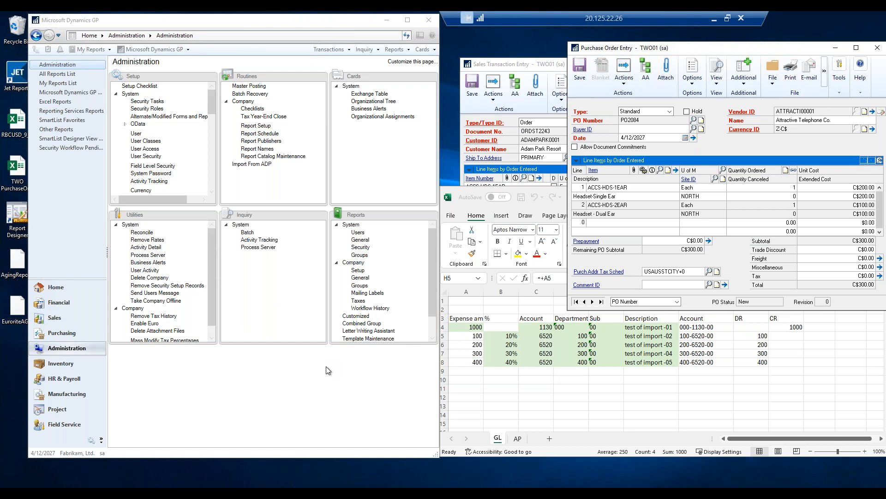
pyautogui.click(59, 304)
pyautogui.click(60, 303)
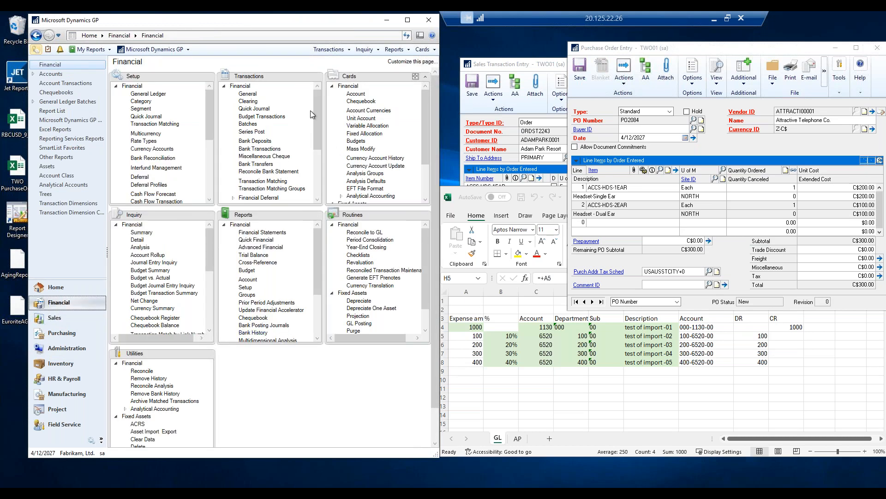
pyautogui.click(248, 95)
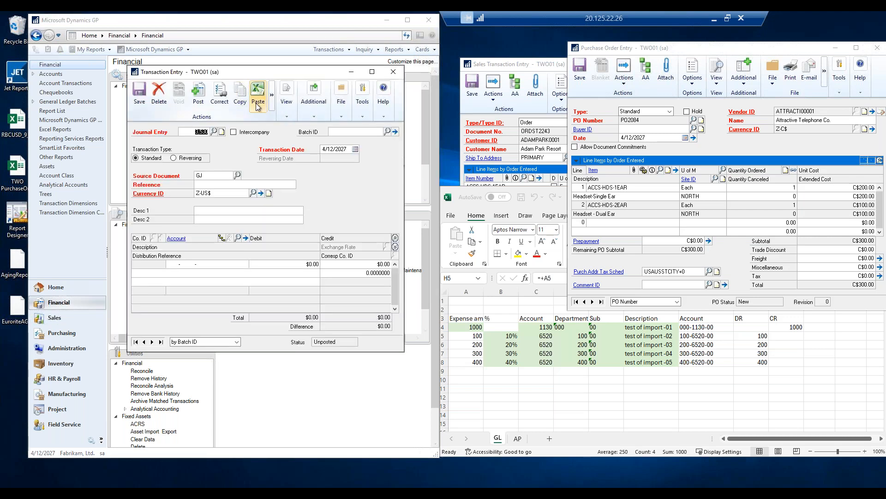
# Review the Correct journal entry actions, including Back Out a Journal Entry, and the Copy journal entry dialog, closing both.
pyautogui.click(222, 99)
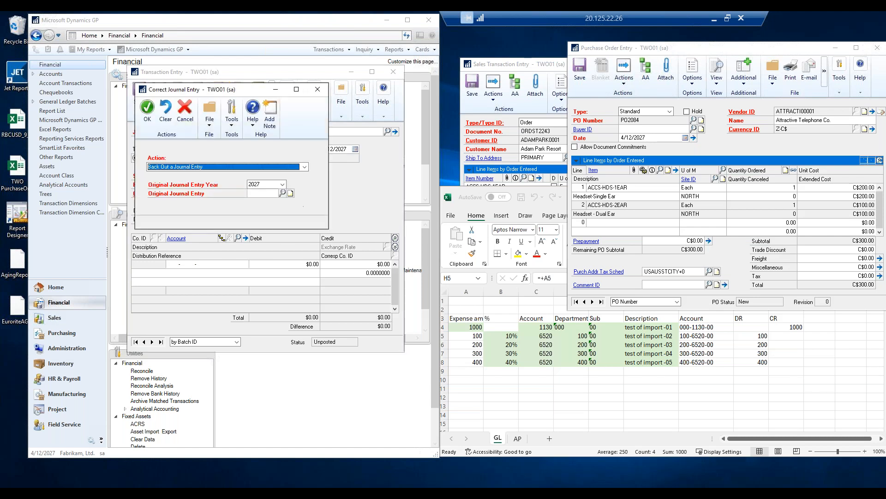
pyautogui.click(259, 167)
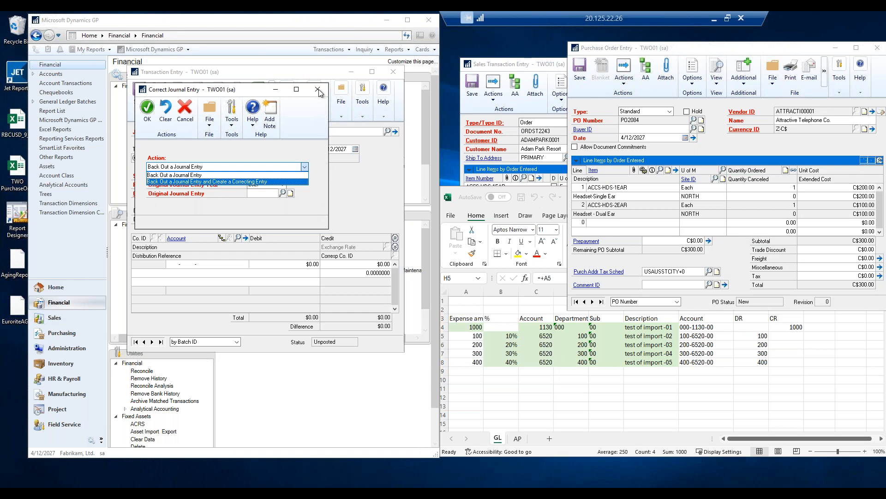
pyautogui.click(163, 175)
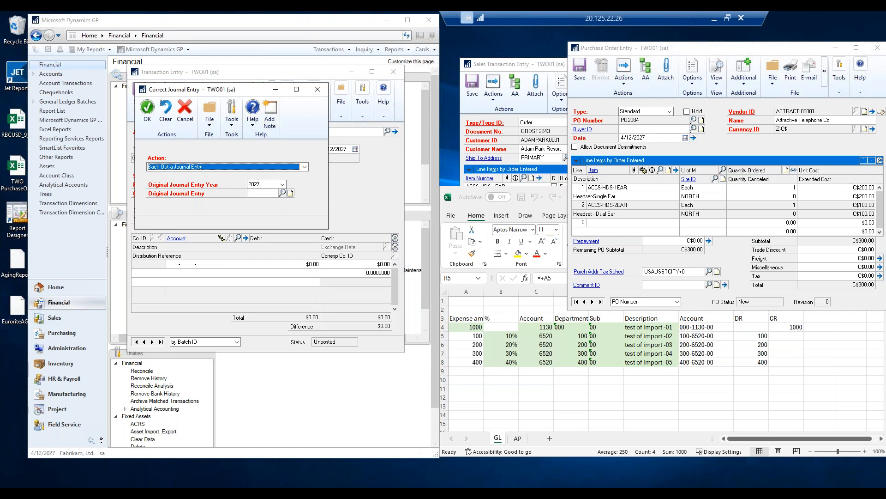
pyautogui.click(319, 90)
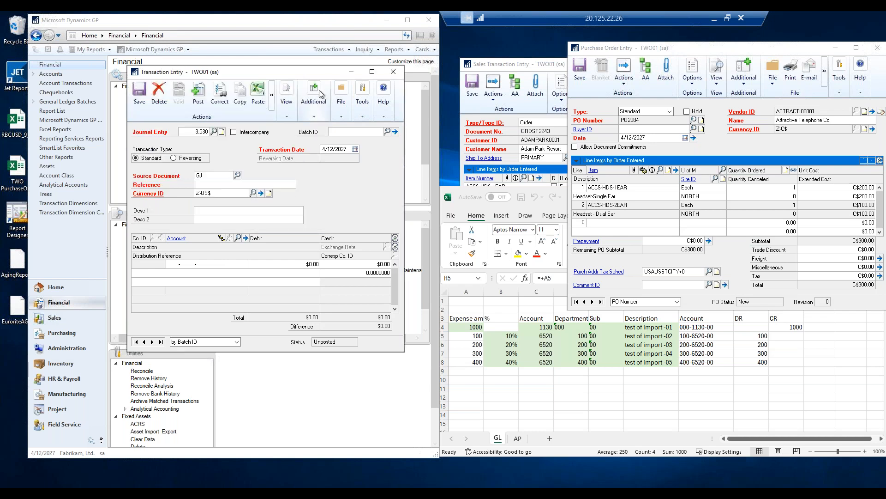
pyautogui.click(241, 97)
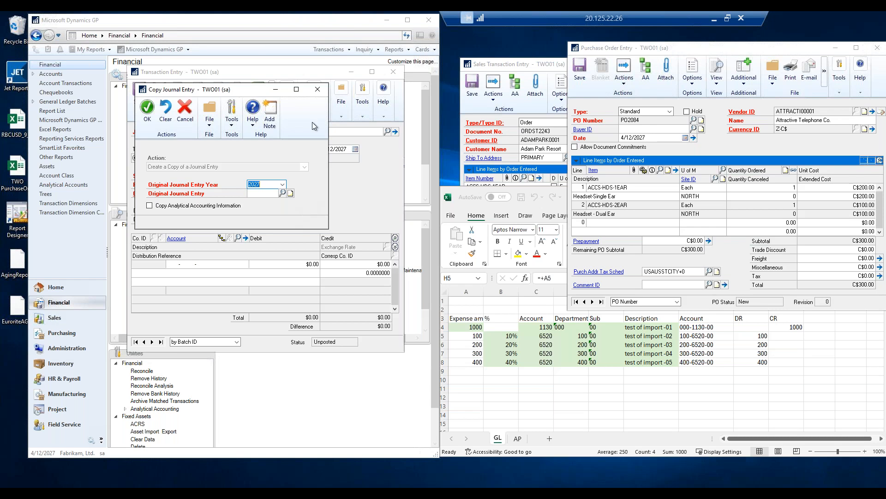
pyautogui.click(317, 89)
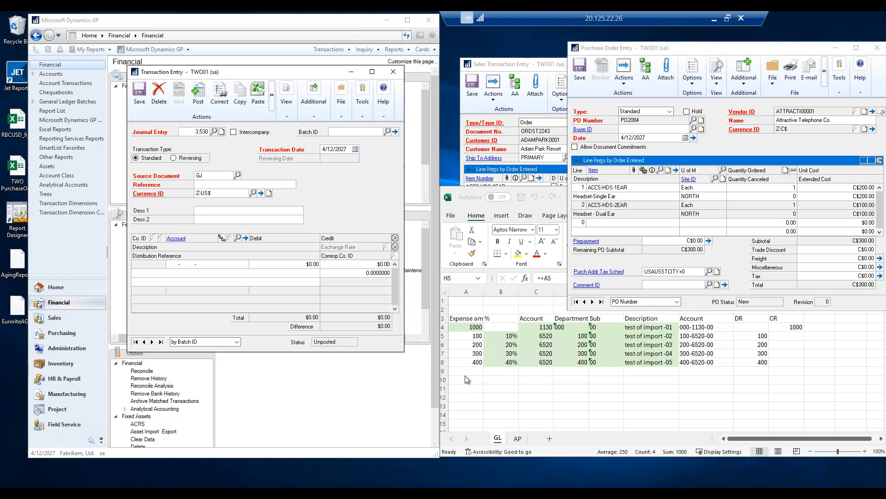
# Change the expense amount in the Excel GL import sheet to 2000.
pyautogui.click(530, 394)
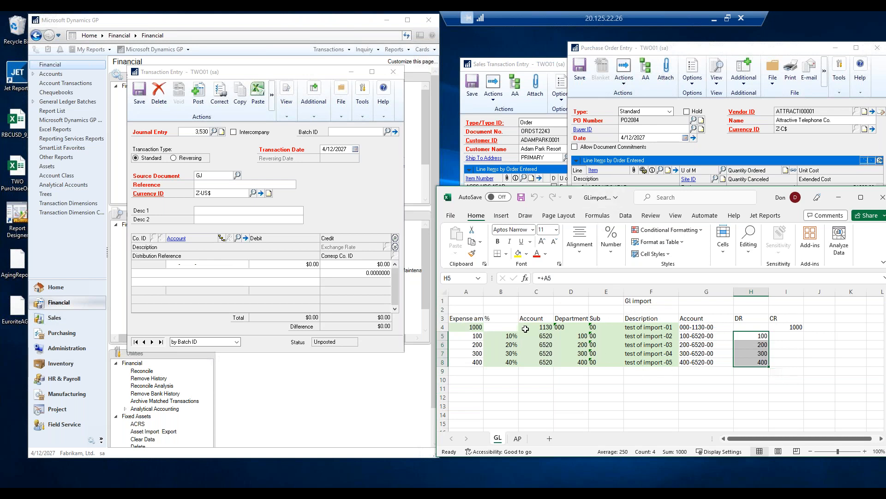
pyautogui.click(462, 327)
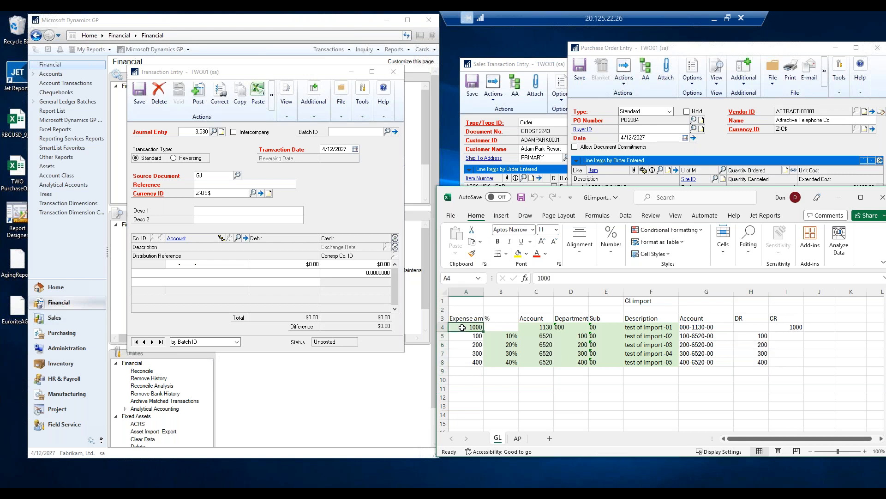
pyautogui.write('2000')
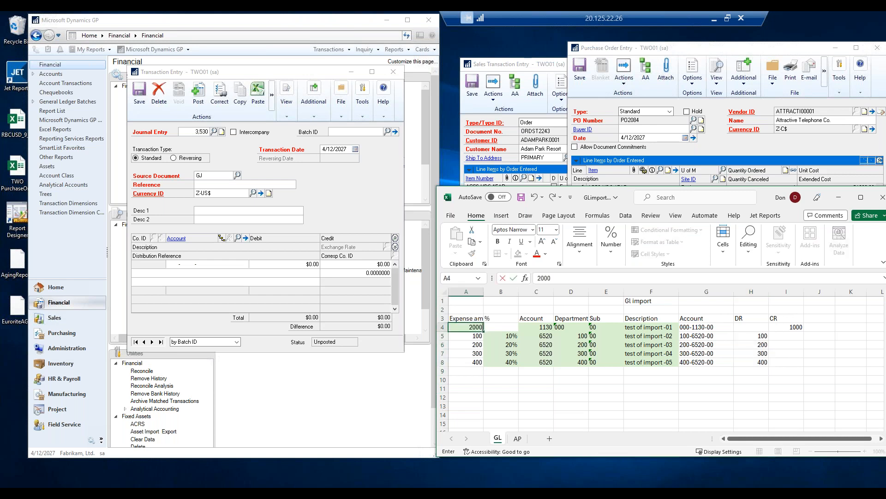
pyautogui.press('Tab')
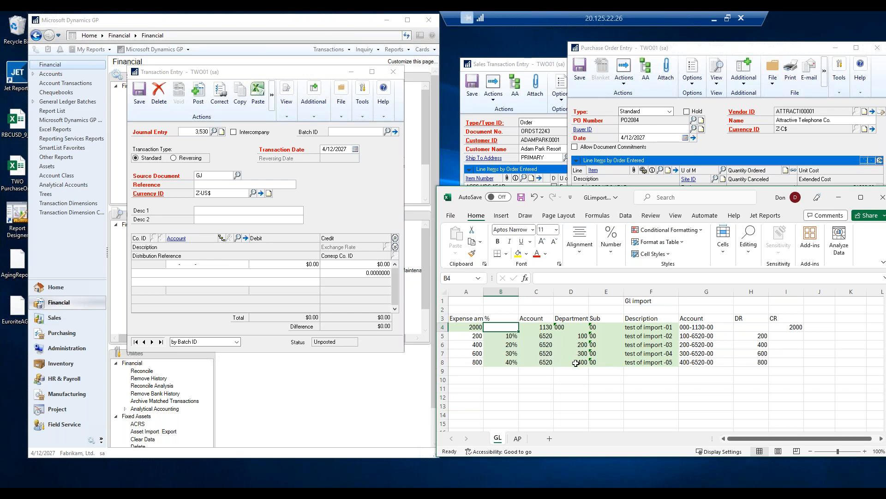
# Enter the journal entry reference "import test".
pyautogui.moveTo(639, 326); pyautogui.dragTo(647, 363)
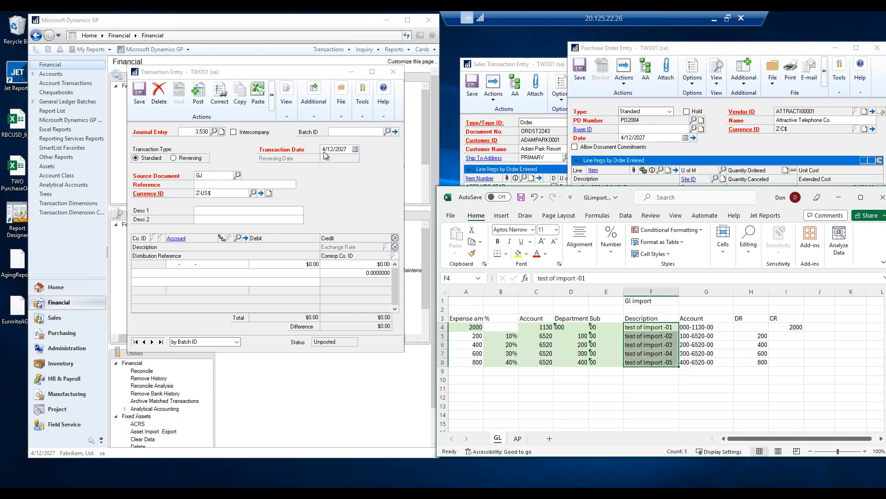
pyautogui.click(209, 183)
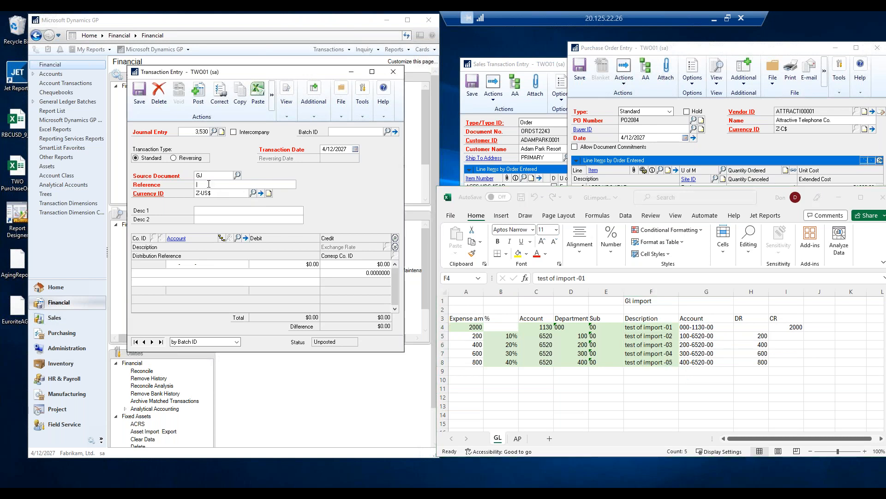
pyautogui.write('import test')
pyautogui.press('Tab')
# Copy the description-to-CR range of the GL import sheet and paste it into the journal entry's distribution lines.
pyautogui.click(171, 264)
pyautogui.click(634, 328)
pyautogui.moveTo(634, 328); pyautogui.dragTo(787, 362)
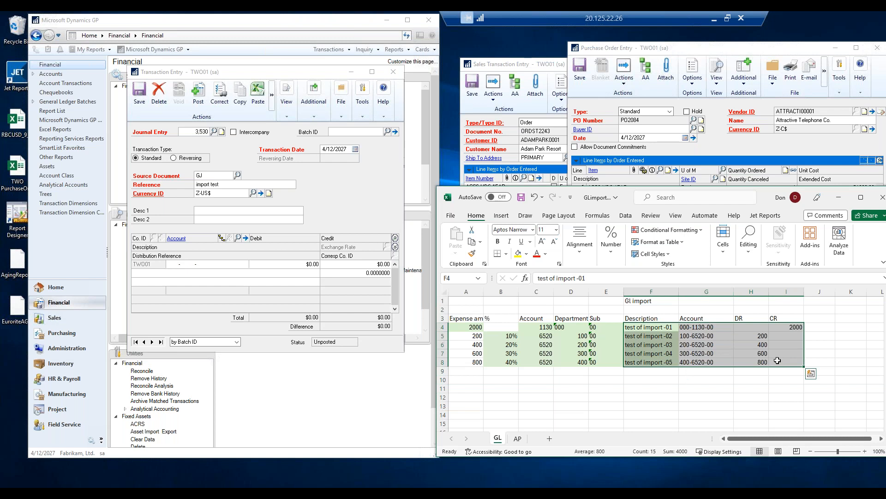
pyautogui.hotkey('ctrl', 'c')
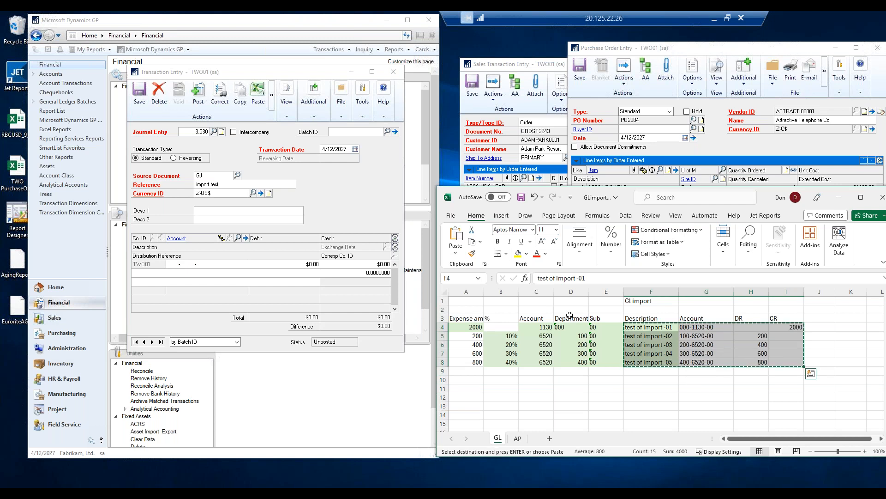
pyautogui.click(178, 266)
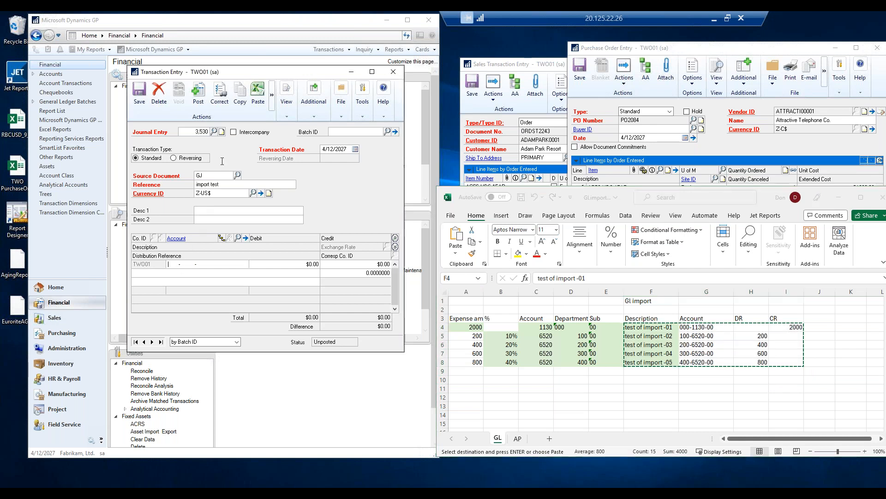
pyautogui.click(258, 92)
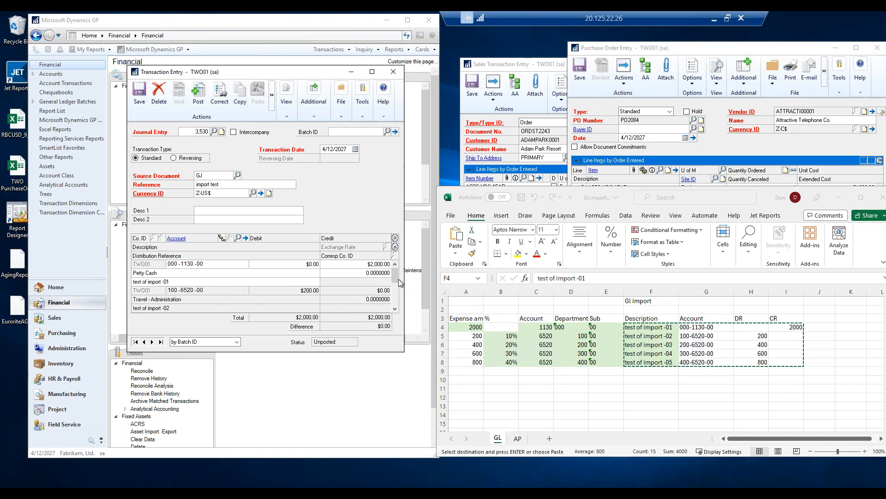
pyautogui.scroll(-4, 398, 300)
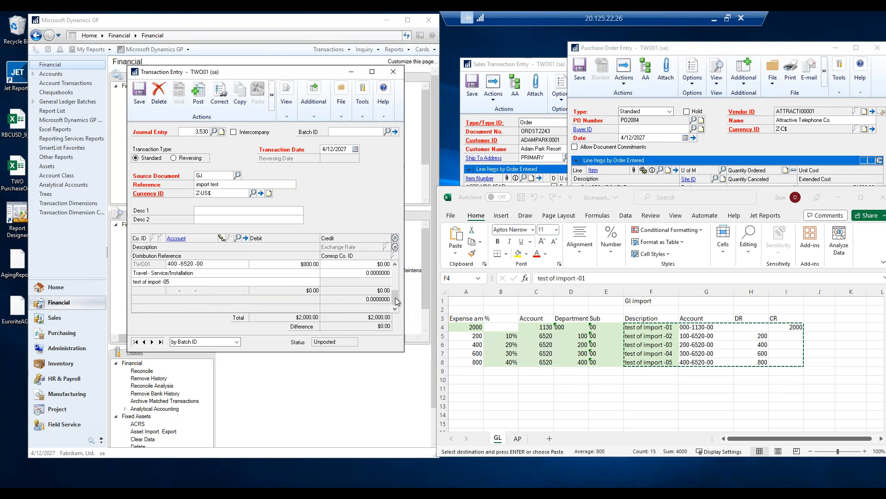
pyautogui.moveTo(395, 297); pyautogui.dragTo(391, 264)
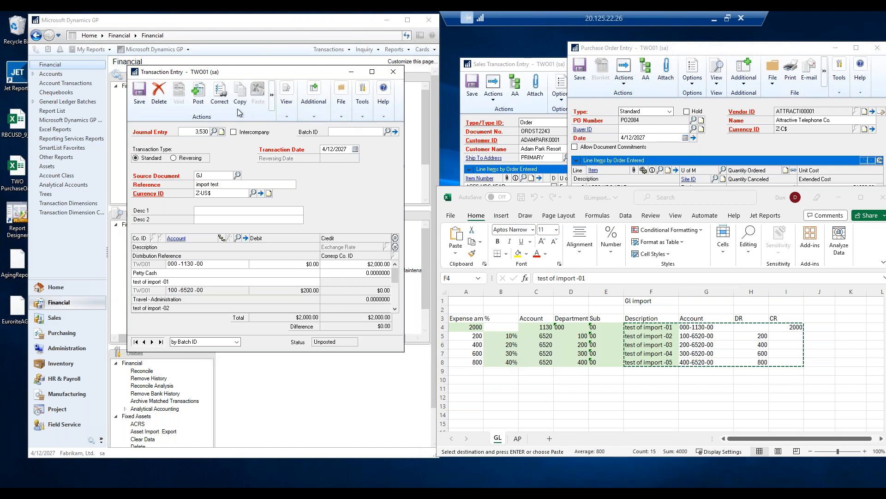
# Delete the journal entry transaction.
pyautogui.click(159, 94)
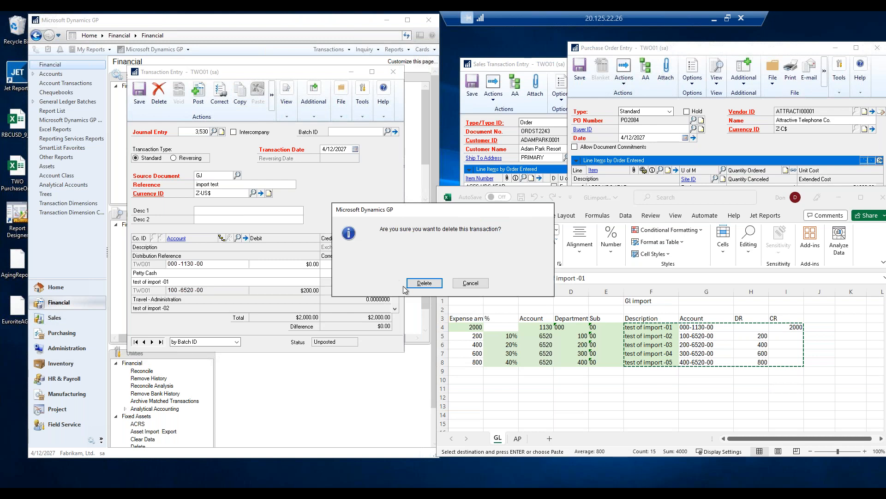
pyautogui.click(431, 282)
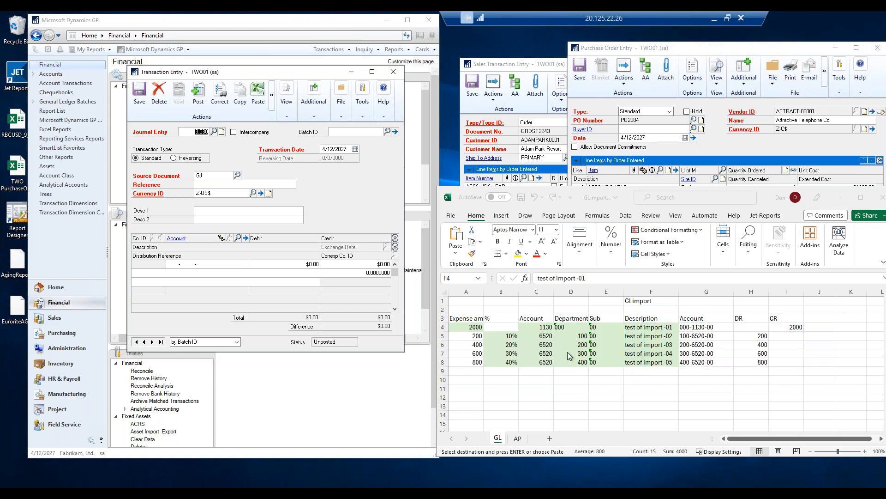
# Assign batch ID TEST to the journal entry and review the batch's frequency options before closing Batch Entry.
pyautogui.click(174, 159)
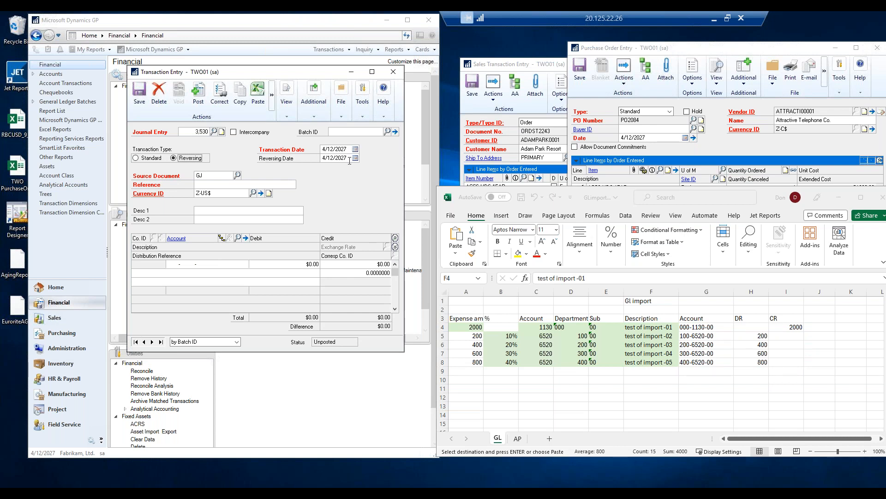
pyautogui.click(136, 158)
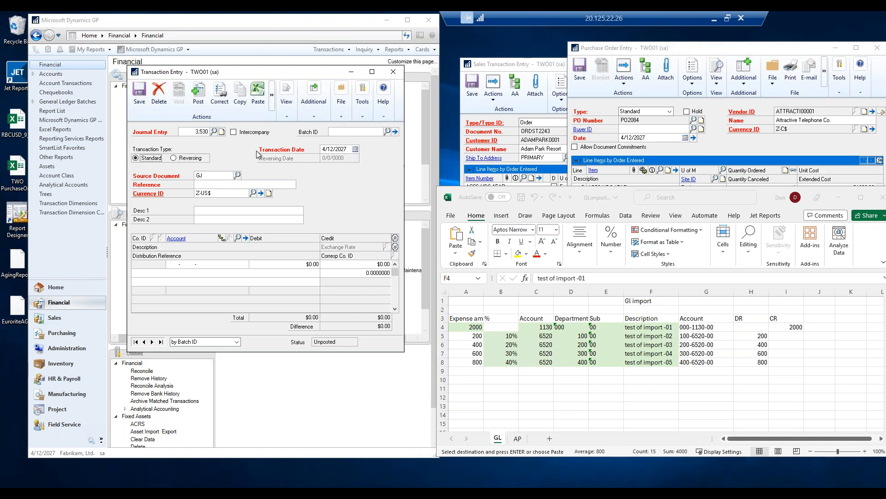
pyautogui.click(344, 132)
pyautogui.write('TEST')
pyautogui.click(395, 133)
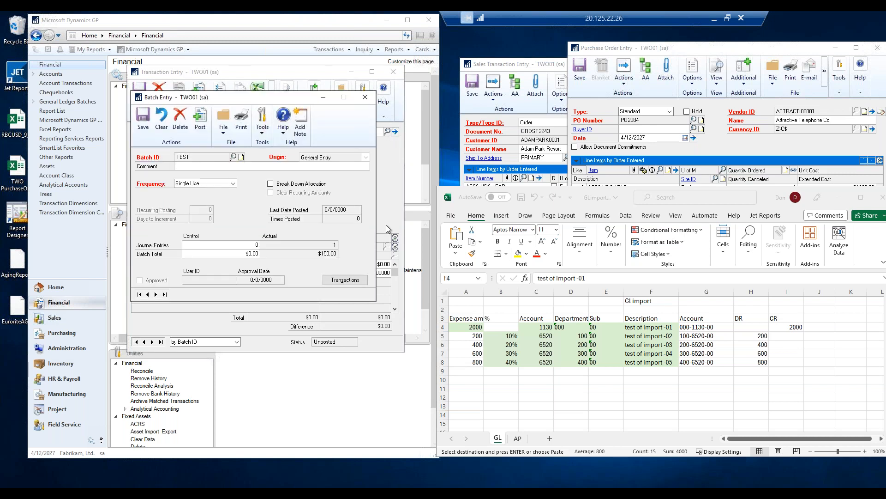
pyautogui.click(210, 184)
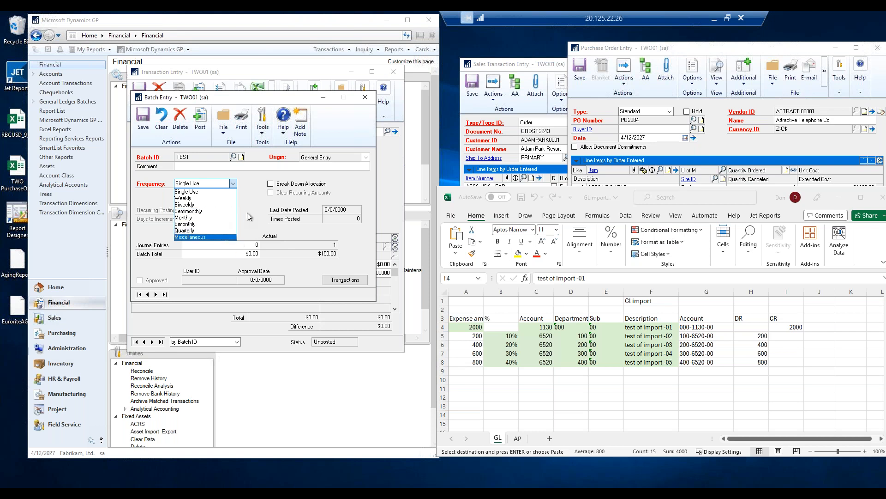
pyautogui.click(256, 193)
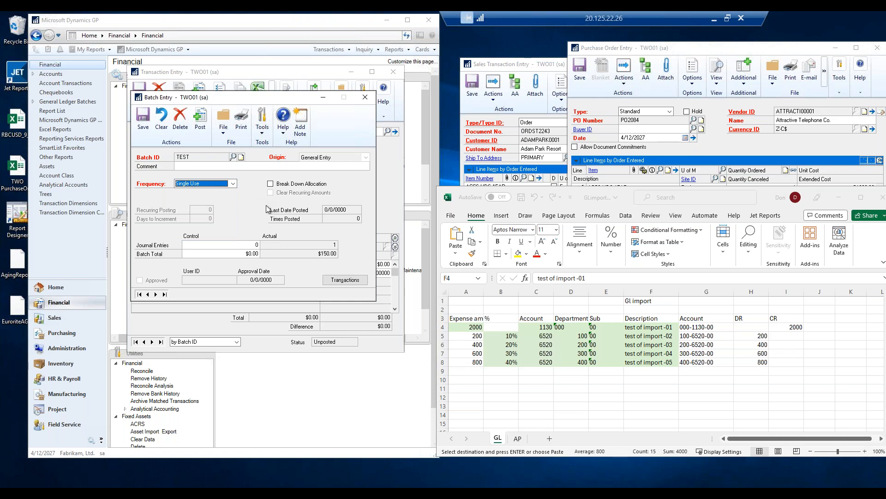
pyautogui.click(365, 99)
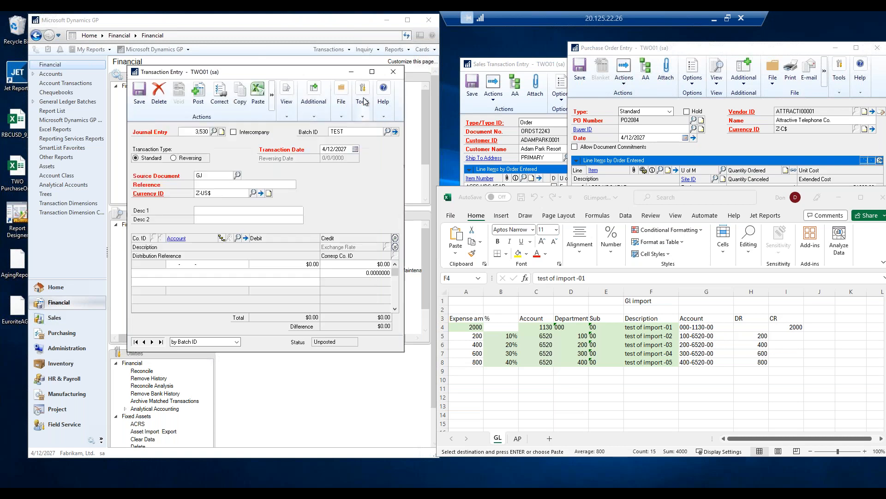
# Close the transaction entry window, deleting the transaction, and open the Purchasing area.
pyautogui.click(393, 73)
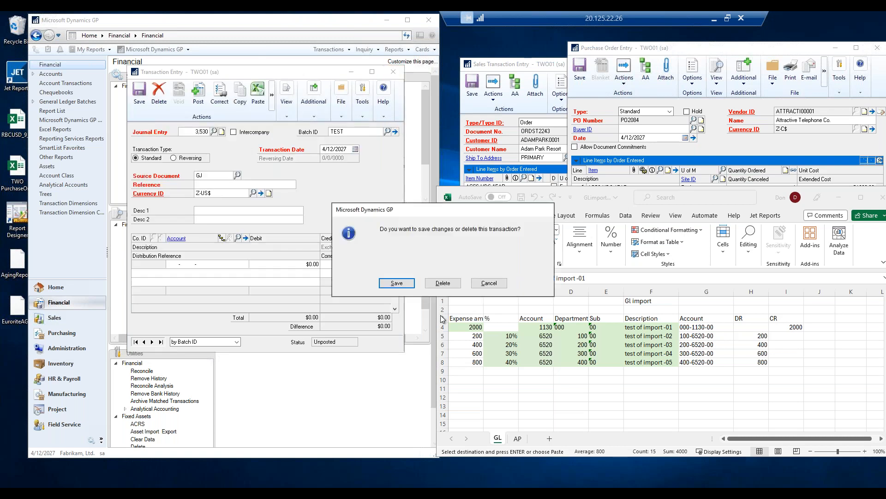
pyautogui.click(444, 283)
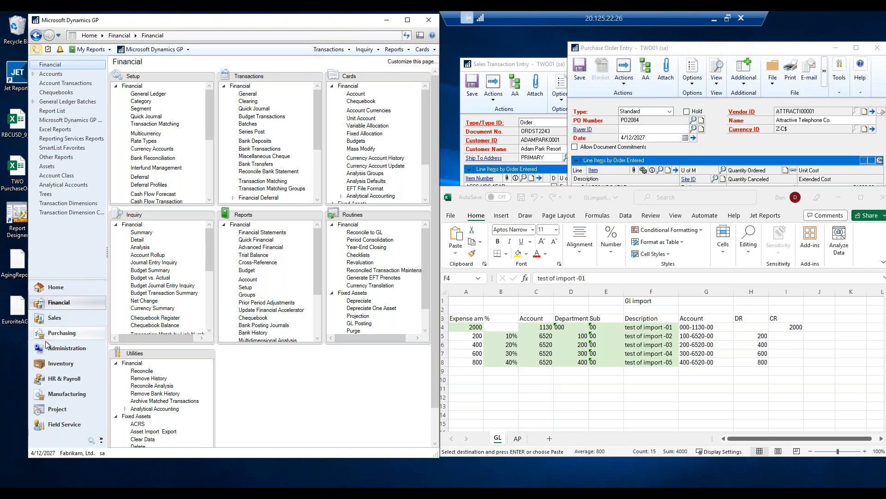
pyautogui.click(68, 334)
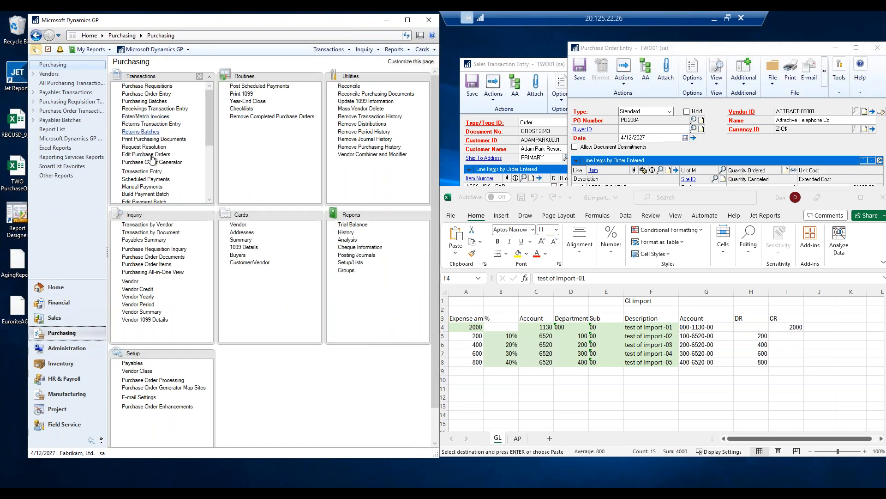
# Open the Payables transaction inquiry by vendor and load vendor A Travel Company.
pyautogui.click(146, 225)
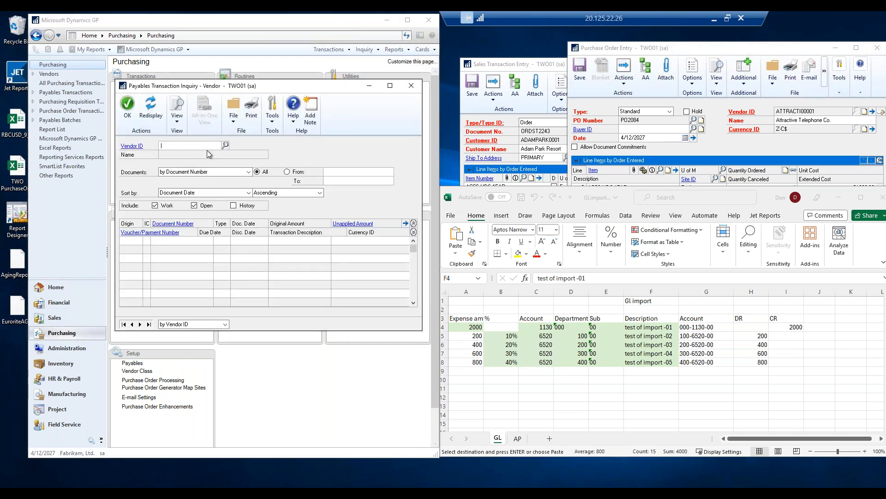
pyautogui.write('ACETRAVE0001')
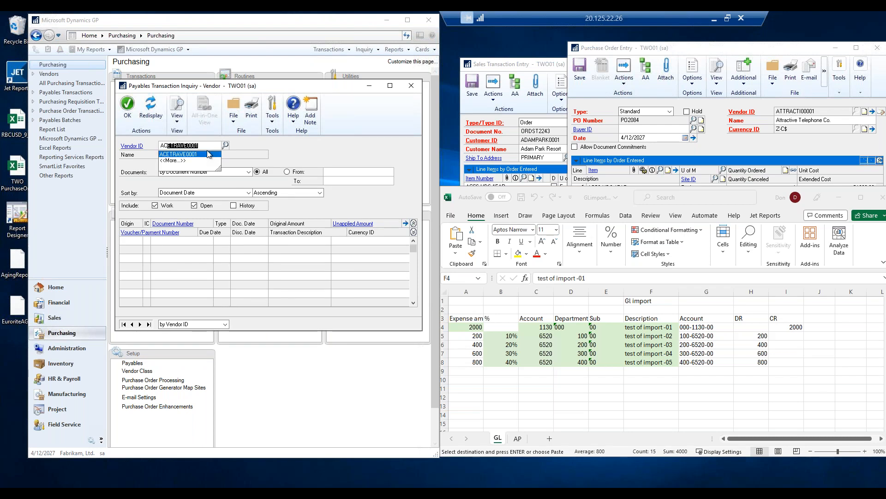
pyautogui.click(209, 153)
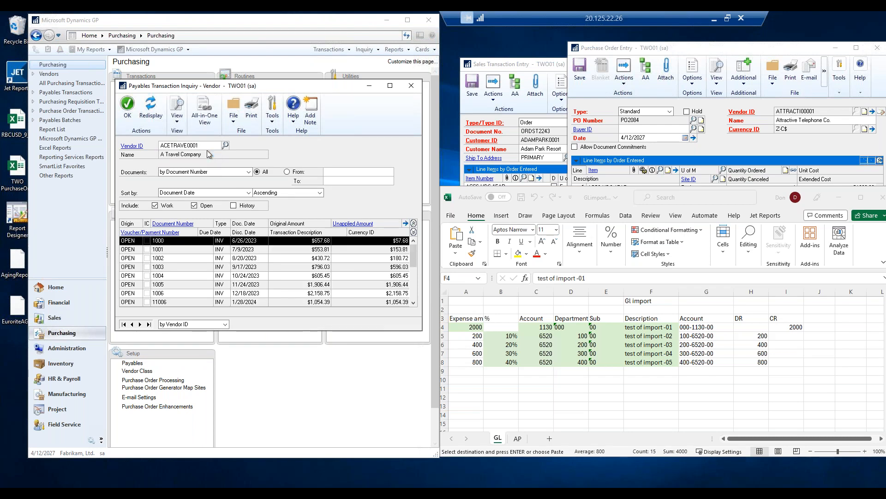
# Include history transactions and sort the vendor's transactions by Type.
pyautogui.click(233, 206)
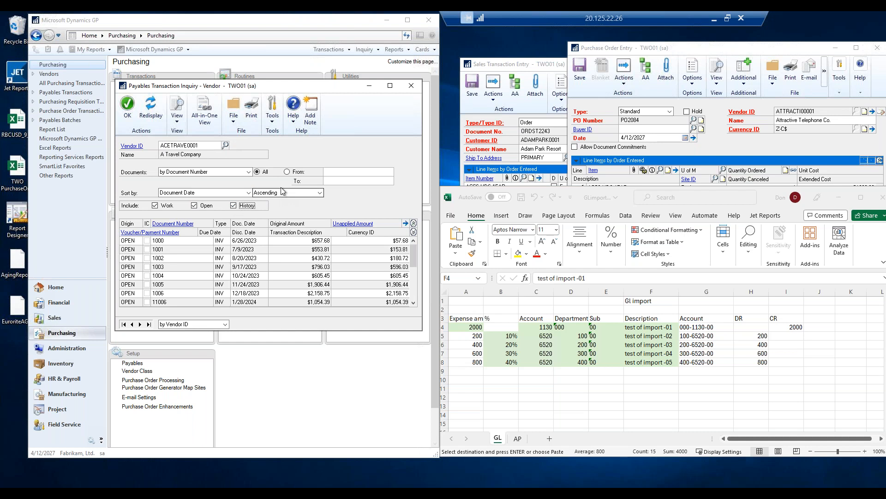
pyautogui.click(249, 192)
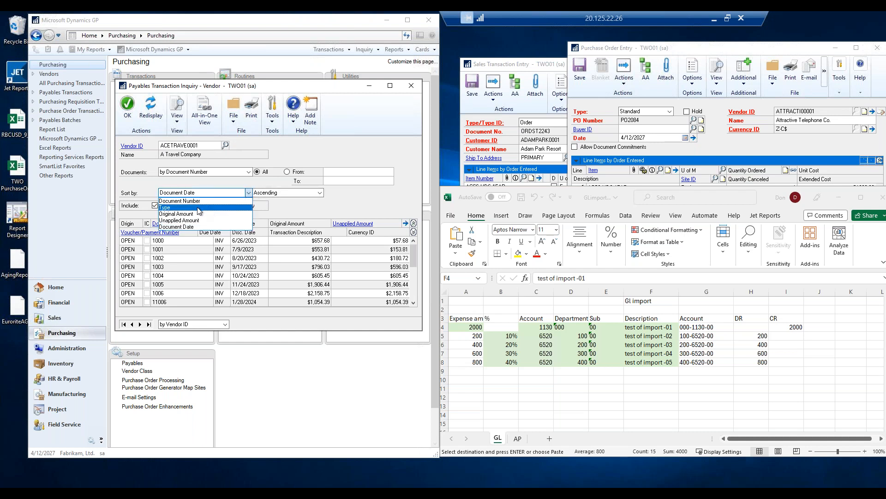
pyautogui.click(188, 201)
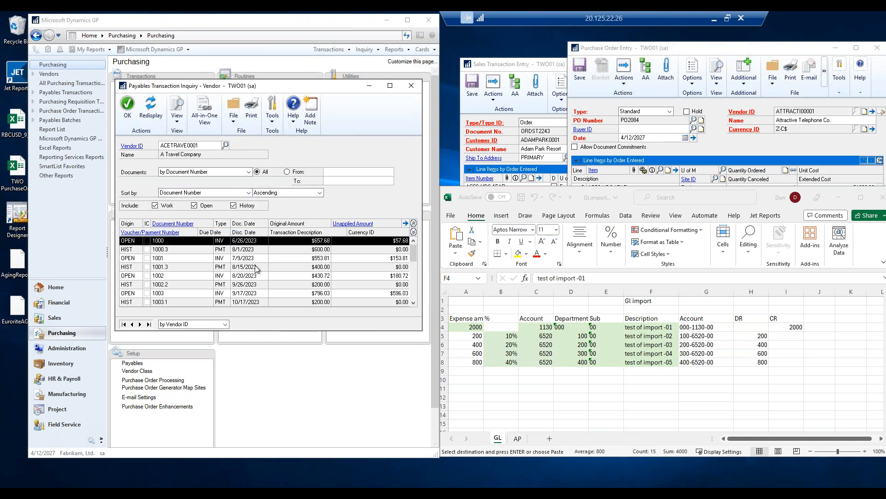
pyautogui.click(195, 193)
pyautogui.click(186, 209)
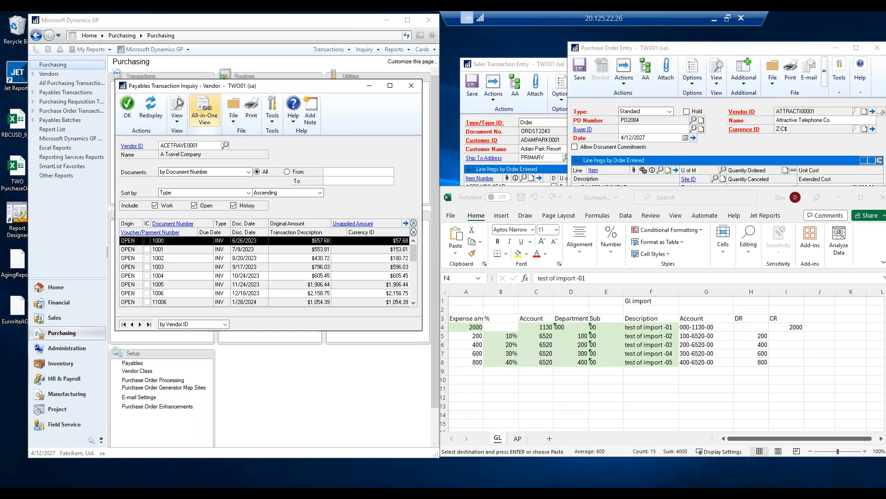
# Save the inquiry's window preferences and close the window.
pyautogui.click(177, 122)
pyautogui.click(207, 142)
pyautogui.click(411, 86)
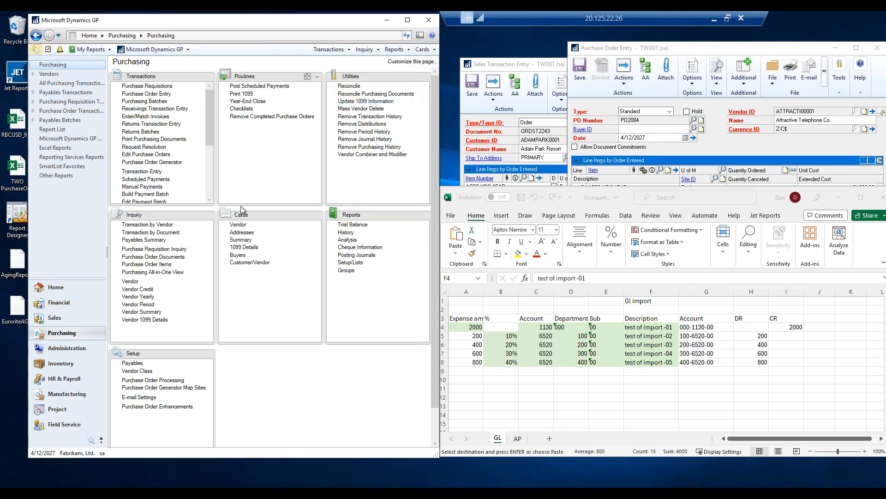
# Reopen the vendor transaction inquiry for A Travel Company and scroll through its transaction list.
pyautogui.click(148, 225)
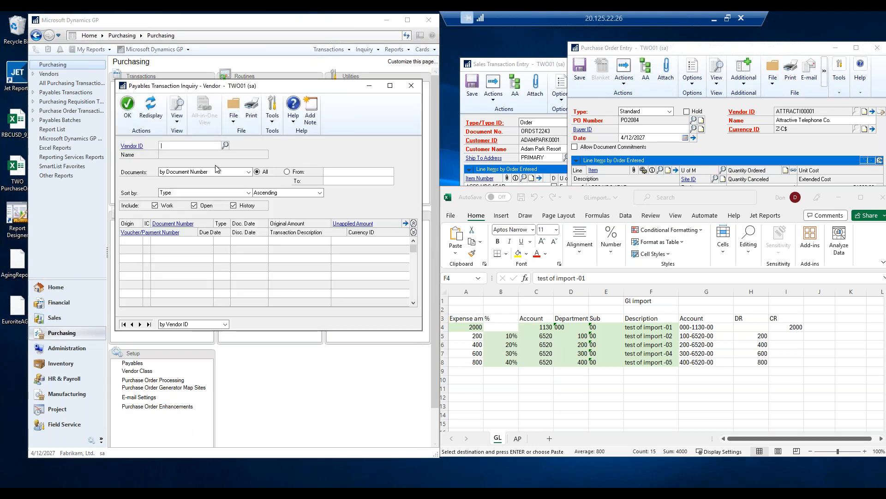
pyautogui.write('AC')
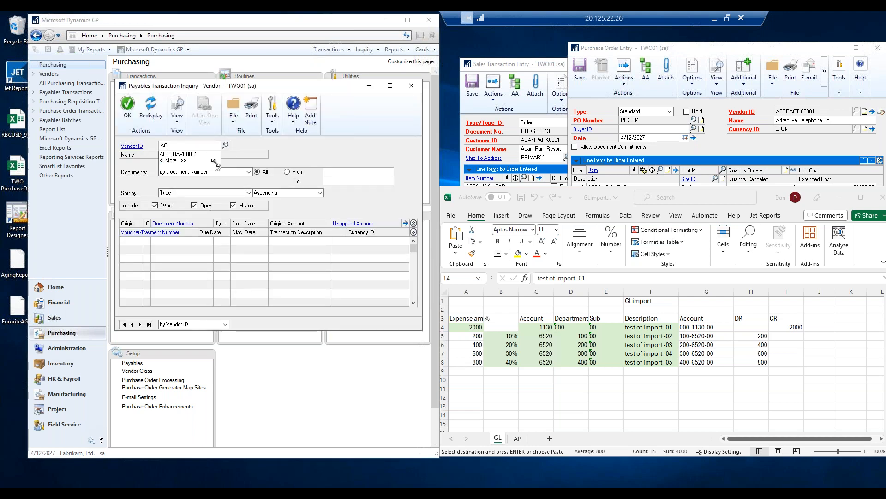
pyautogui.click(181, 153)
pyautogui.press('Tab')
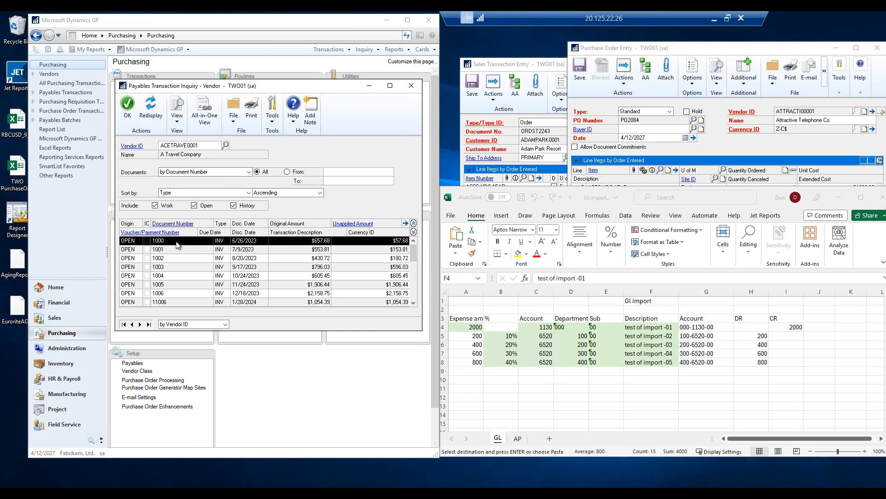
pyautogui.click(256, 260)
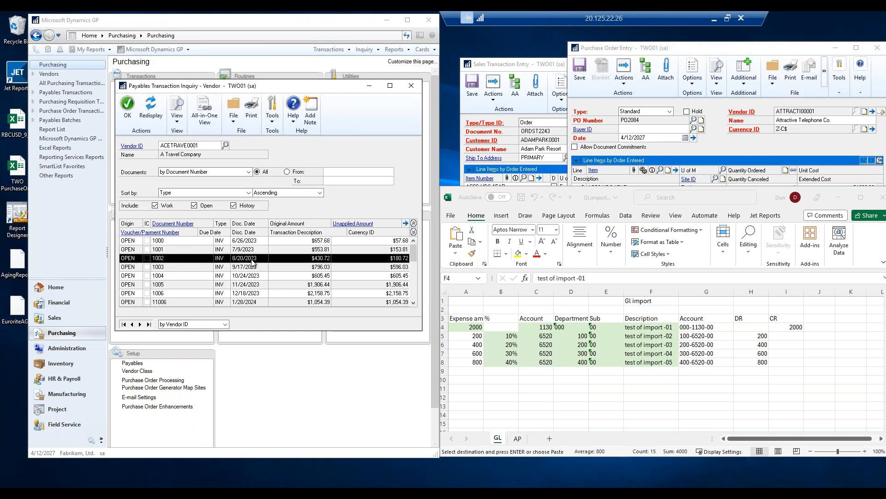
pyautogui.scroll(-3, 252, 268)
pyautogui.scroll(3, 250, 296)
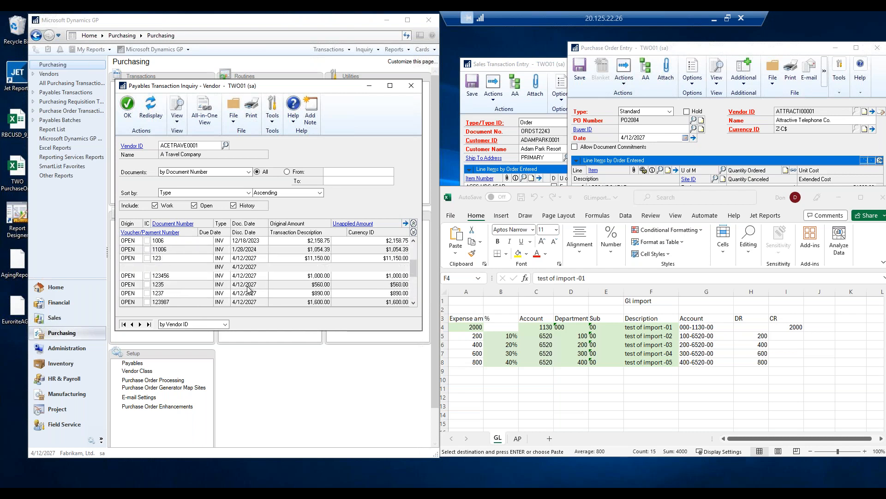
pyautogui.scroll(-5, 249, 284)
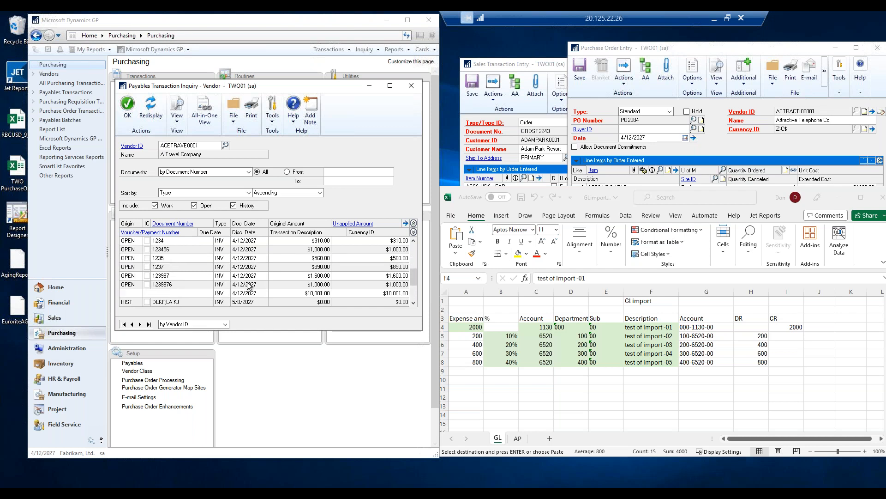
pyautogui.scroll(5, 245, 285)
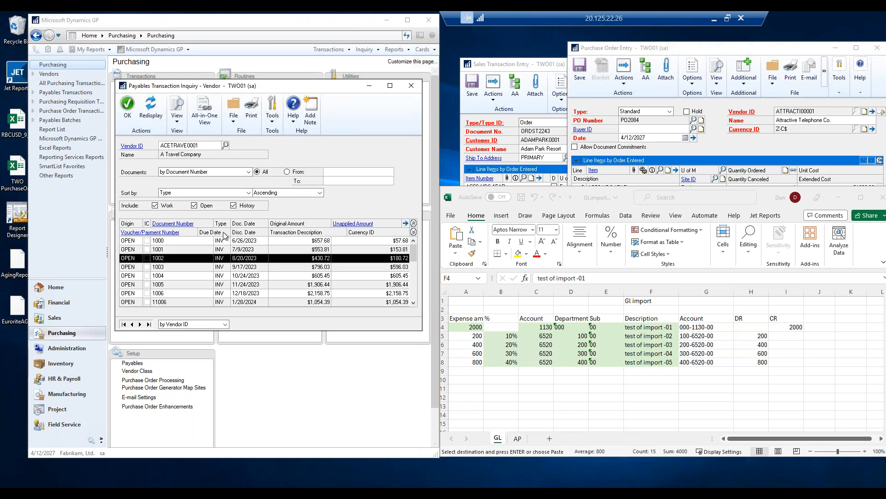
# Exclude history transactions and sort the vendor's transactions by Document Date.
pyautogui.click(232, 205)
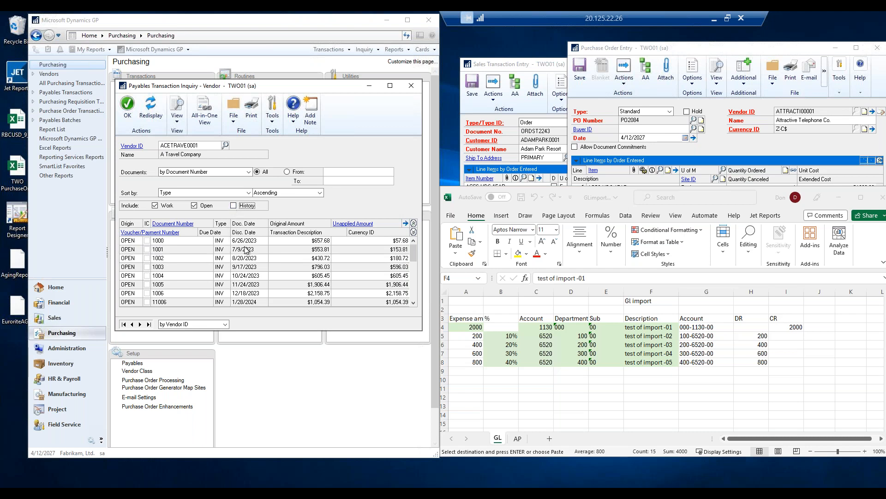
pyautogui.click(248, 193)
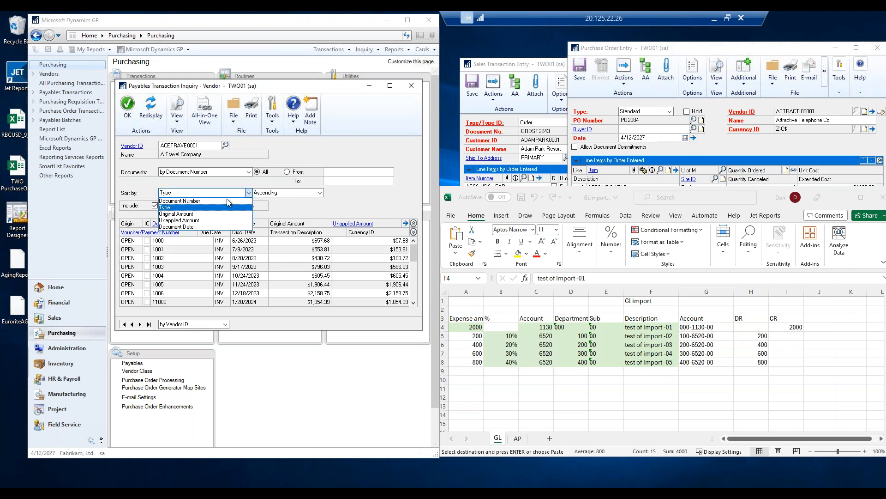
pyautogui.click(187, 226)
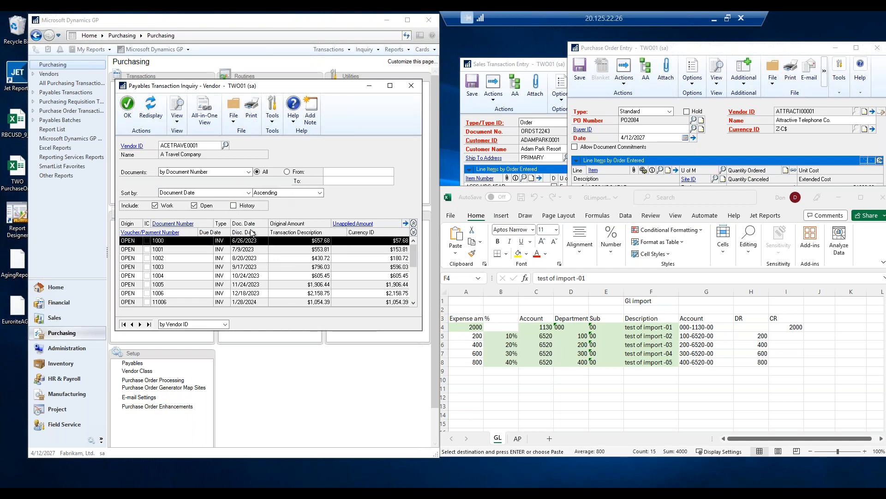
pyautogui.scroll(-5, 244, 284)
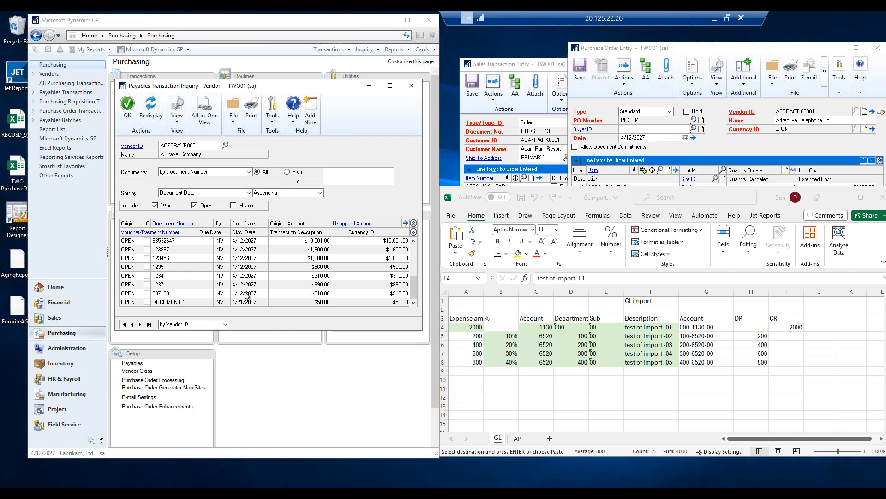
pyautogui.scroll(5, 246, 295)
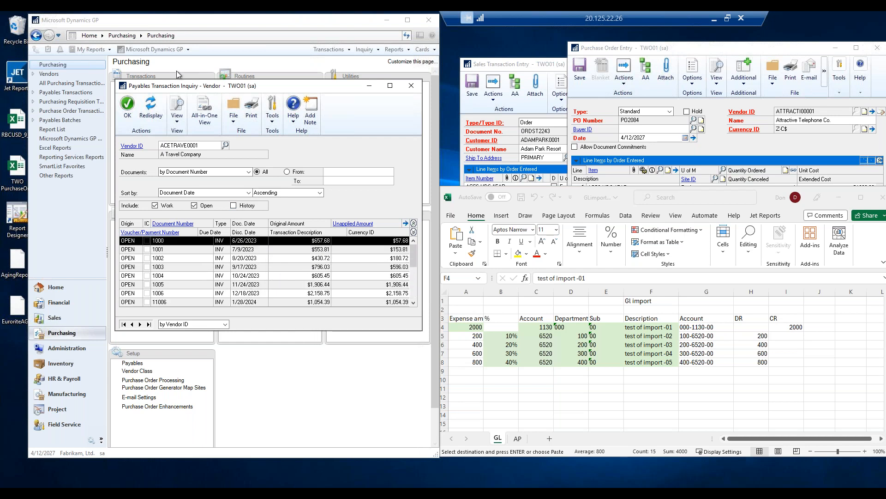
# Save these window preferences and close the vendor transaction inquiry.
pyautogui.click(177, 115)
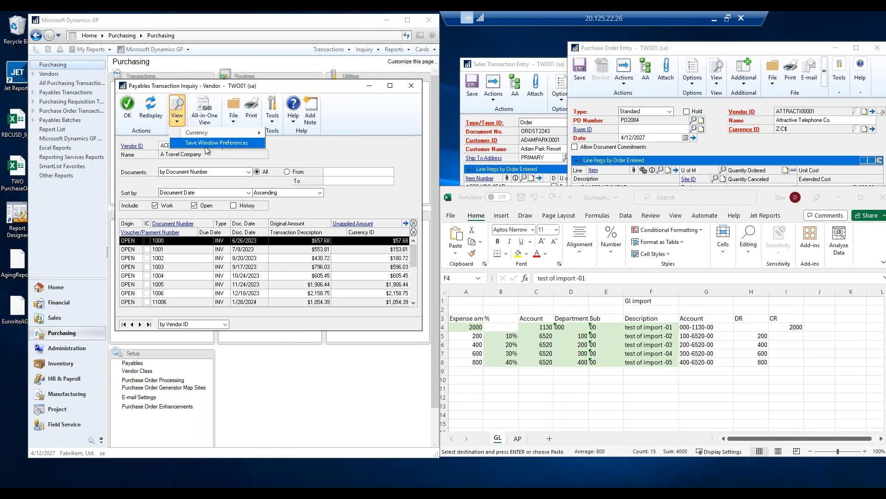
pyautogui.click(220, 144)
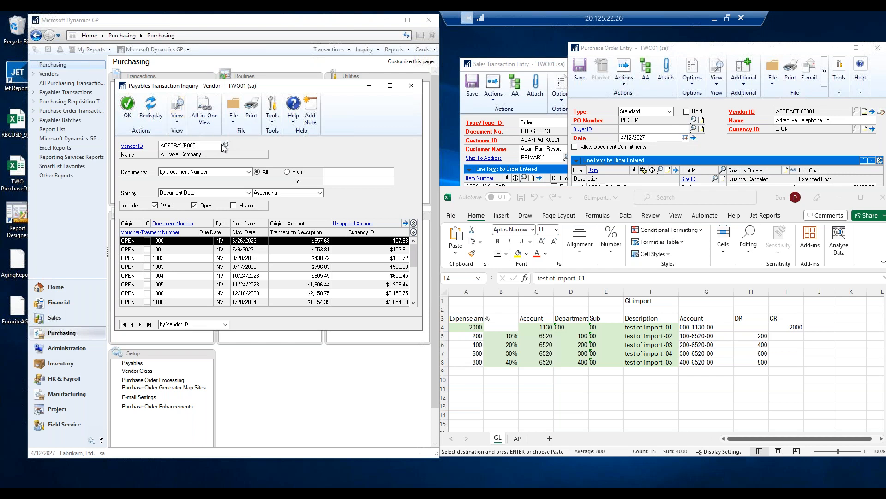
pyautogui.click(412, 85)
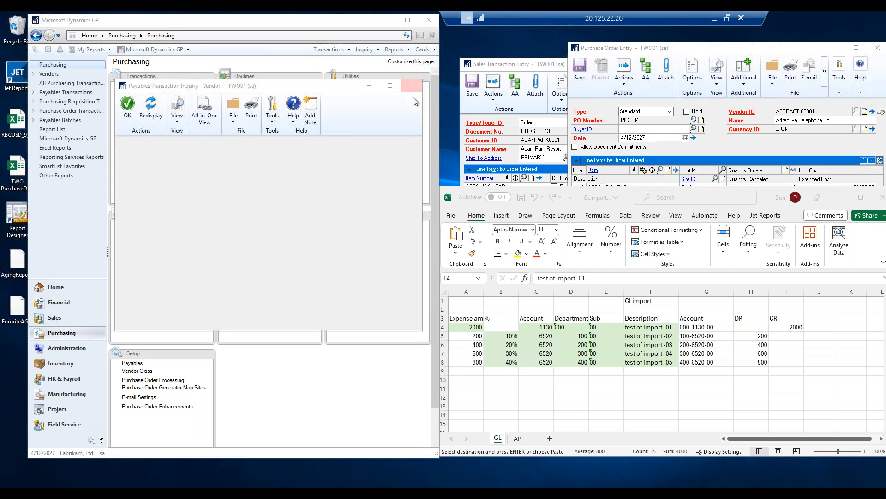
# Reopen the vendor transaction inquiry for A Travel Company, scroll its list, and close it.
pyautogui.click(153, 225)
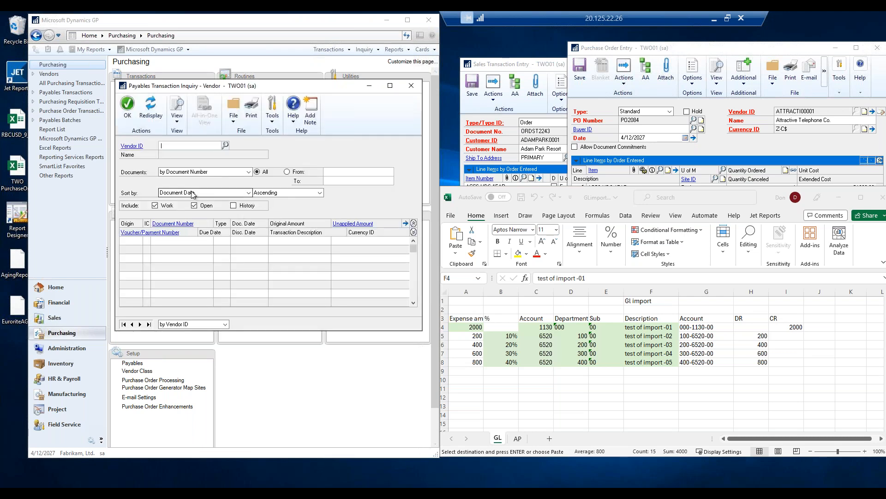
pyautogui.write('AC')
pyautogui.click(172, 154)
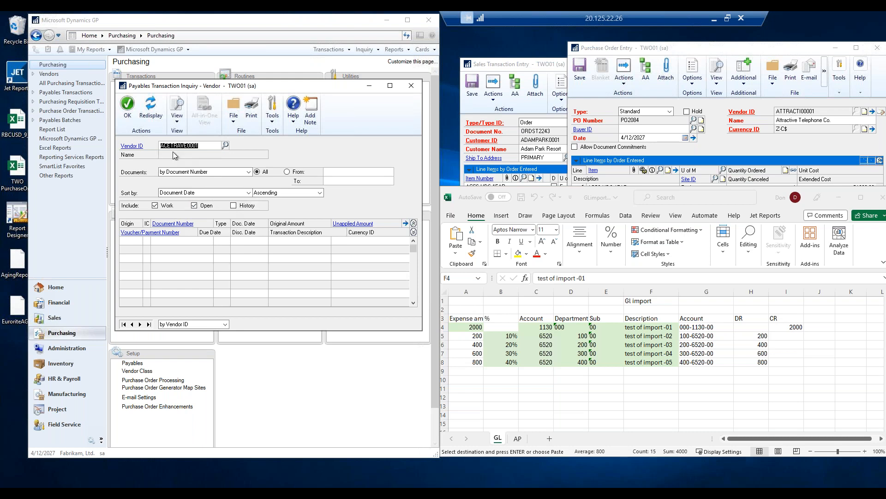
pyautogui.scroll(-5, 269, 267)
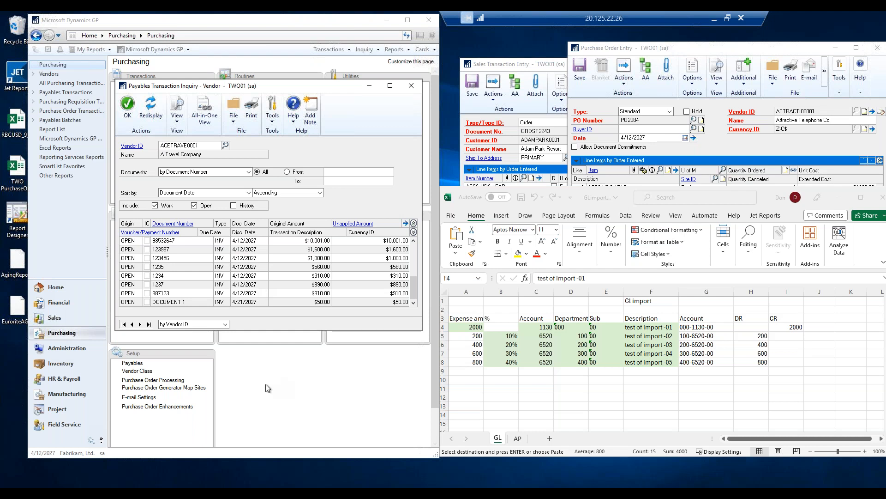
pyautogui.click(412, 86)
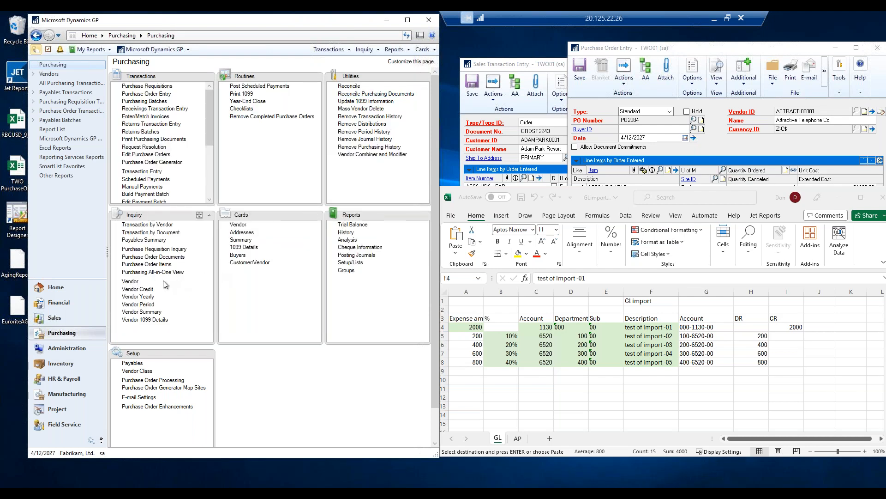
# In Sales, open the transaction inquiry by customer, excluding history and sorting by Document Date.
pyautogui.click(78, 318)
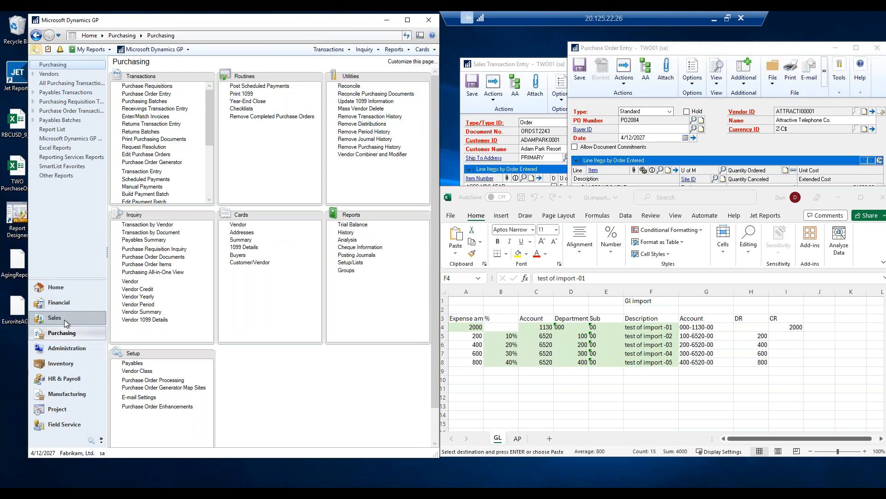
pyautogui.click(153, 226)
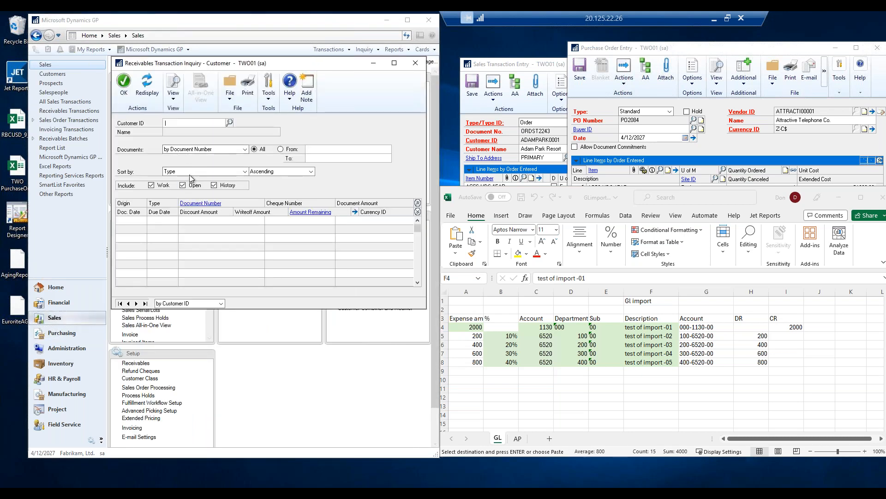
pyautogui.click(215, 185)
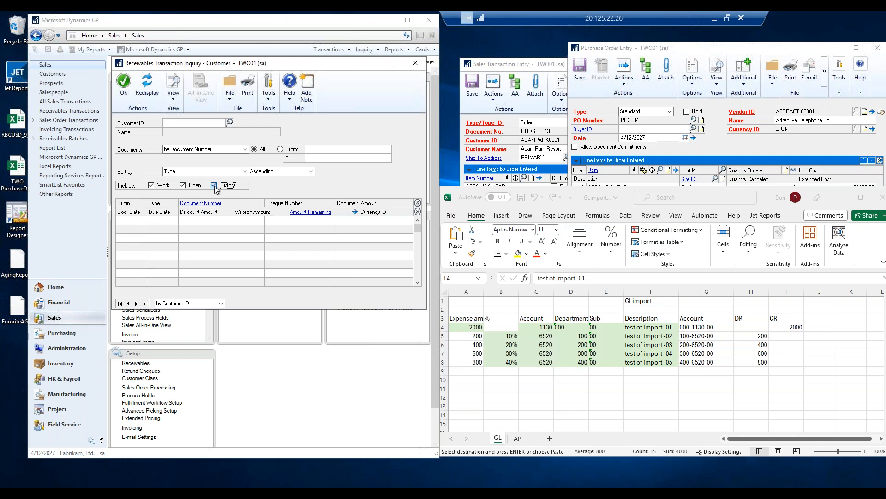
pyautogui.click(244, 172)
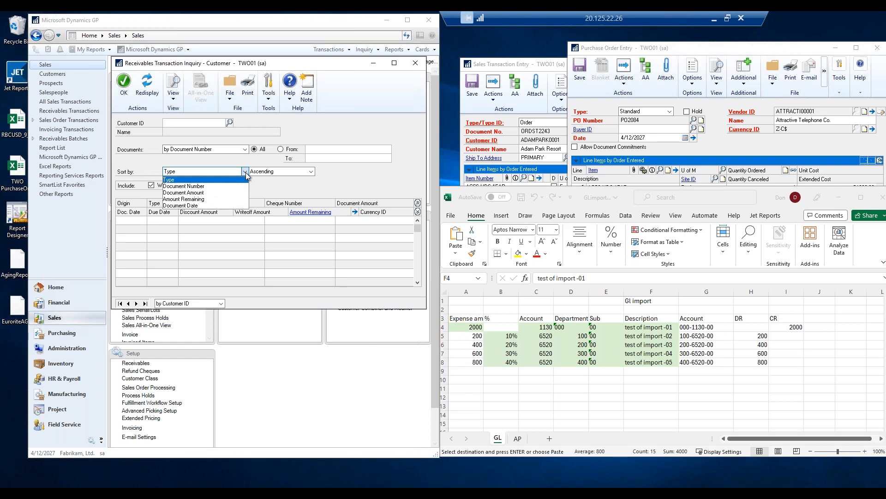
pyautogui.click(199, 206)
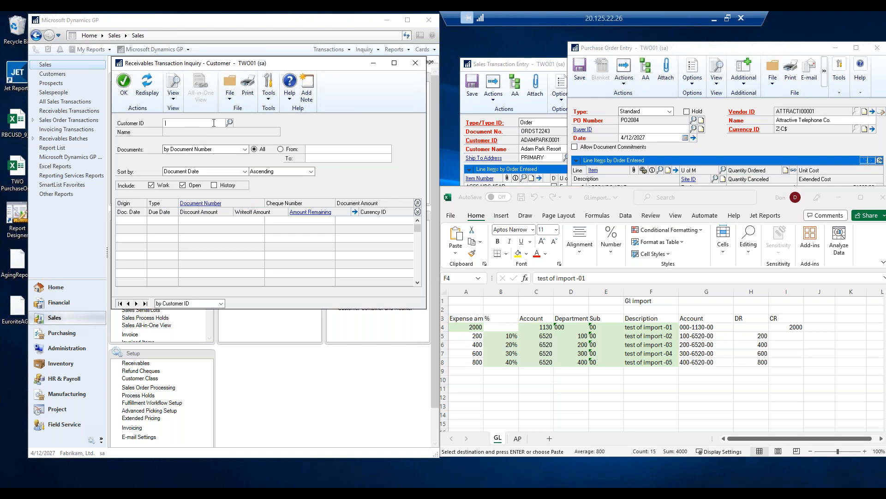
# Load customer Aaron Fitz Electrical's transactions and review the currency view options.
pyautogui.write('A')
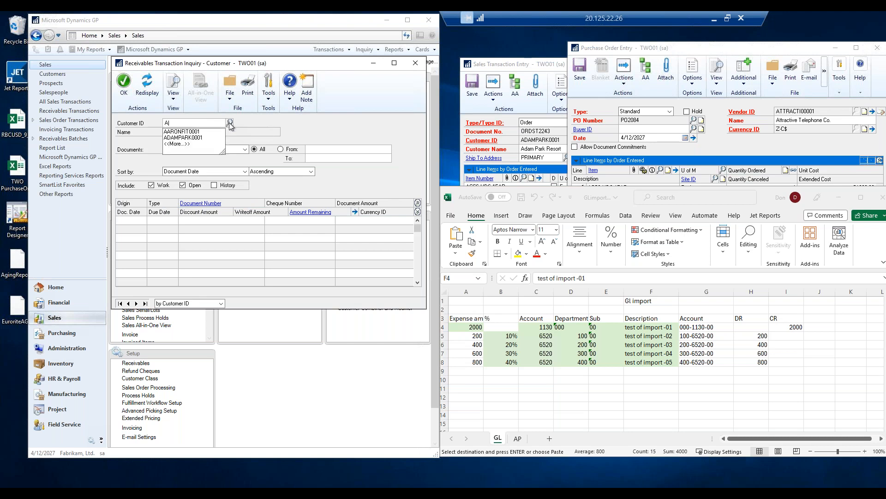
pyautogui.click(203, 132)
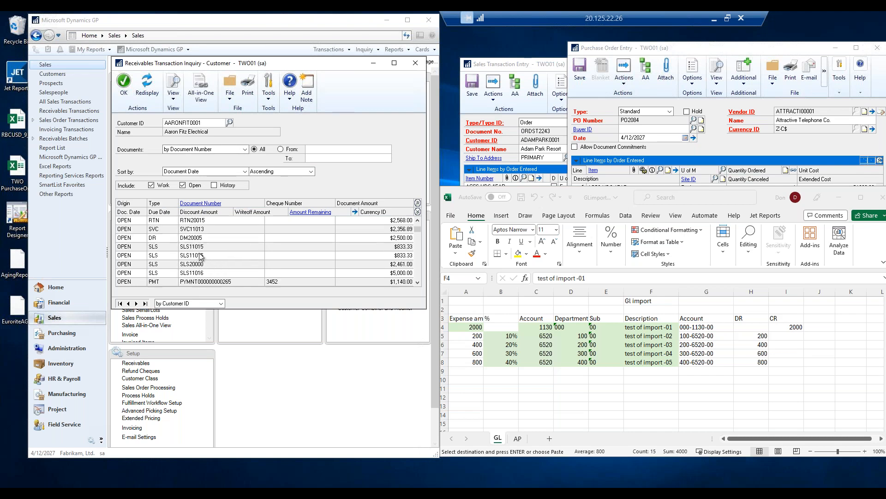
pyautogui.click(173, 95)
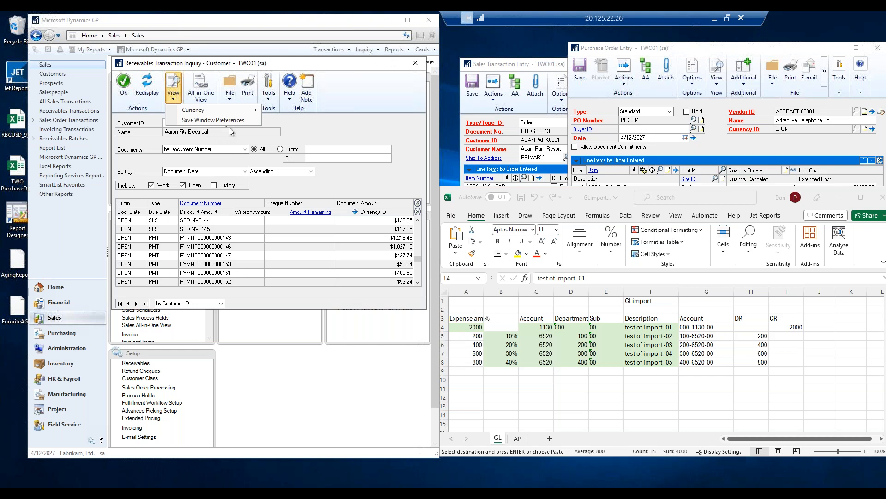
pyautogui.moveTo(247, 113)
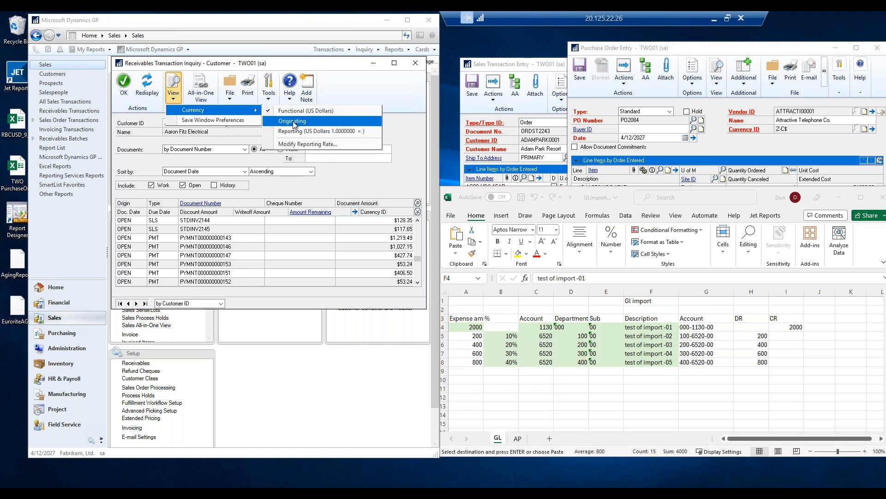
pyautogui.click(216, 249)
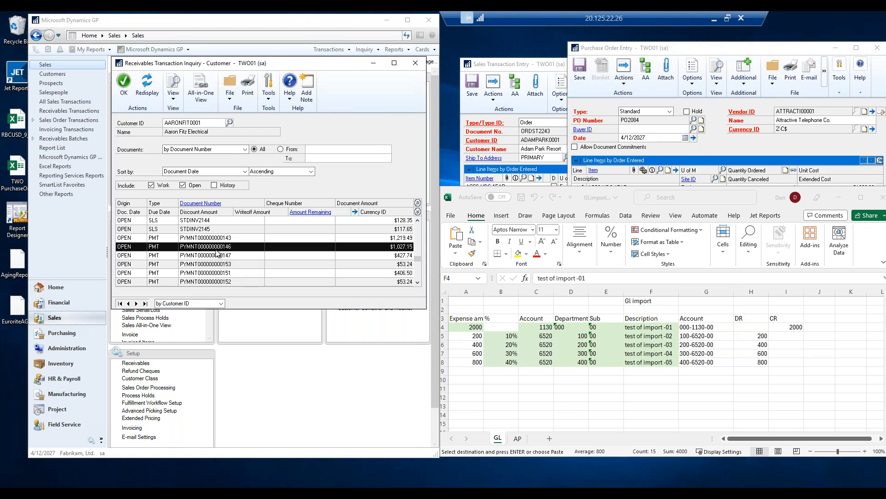
# Redisplay the customer's transactions, check the currency view options, and close the receivables transaction inquiry.
pyautogui.click(147, 86)
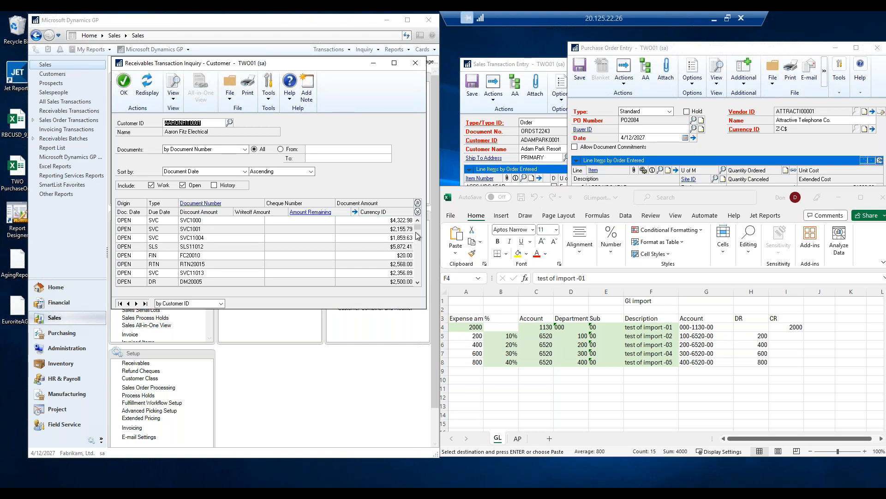
pyautogui.moveTo(418, 231)
pyautogui.mouseDown()
pyautogui.moveTo(422, 282)
pyautogui.moveTo(419, 224)
pyautogui.mouseUp()
pyautogui.click(174, 99)
pyautogui.moveTo(203, 111)
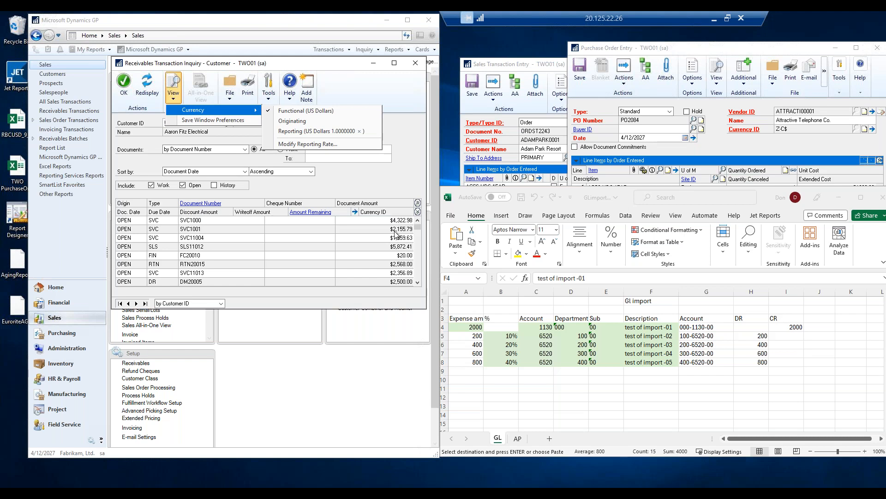
pyautogui.click(416, 63)
pyautogui.click(416, 63)
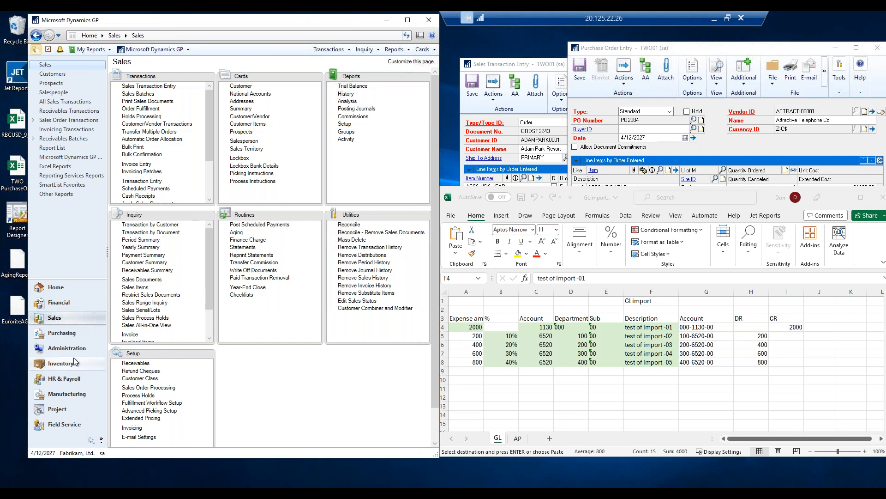
pyautogui.click(68, 332)
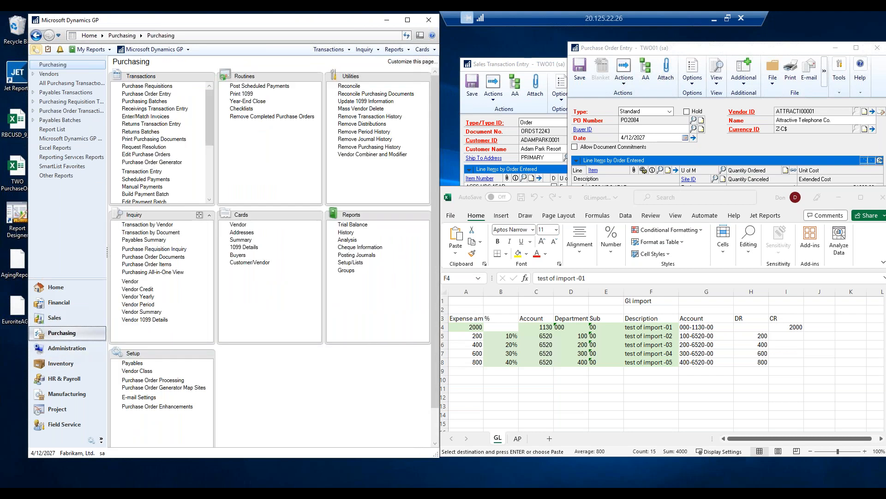
pyautogui.click(153, 195)
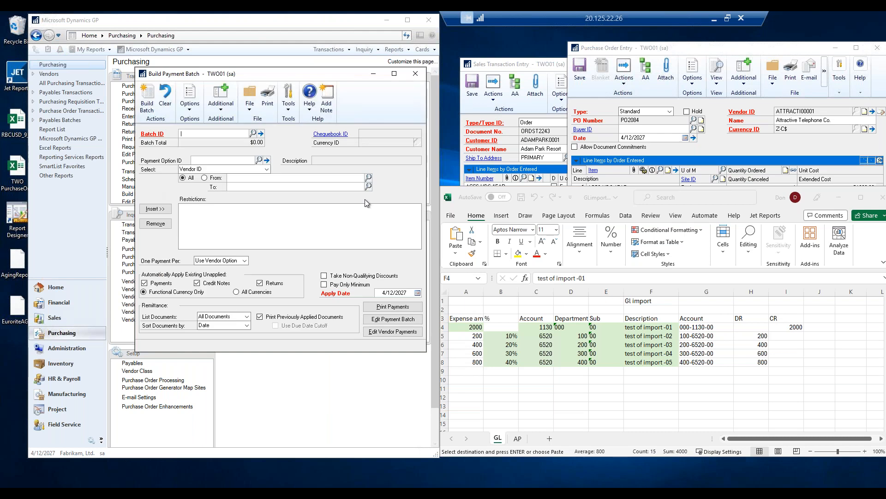
pyautogui.click(415, 73)
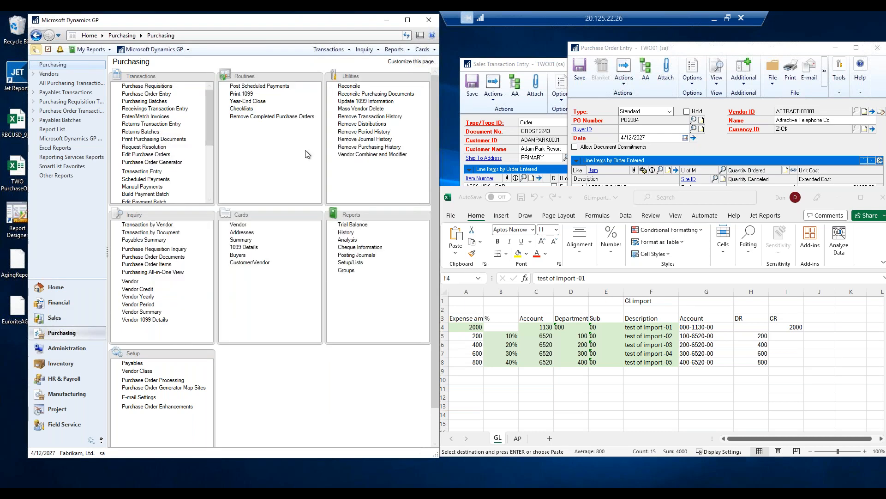
# Open Edit Payment Batch and add a new payment batch named TEST, saving it in payables batch entry.
pyautogui.click(152, 201)
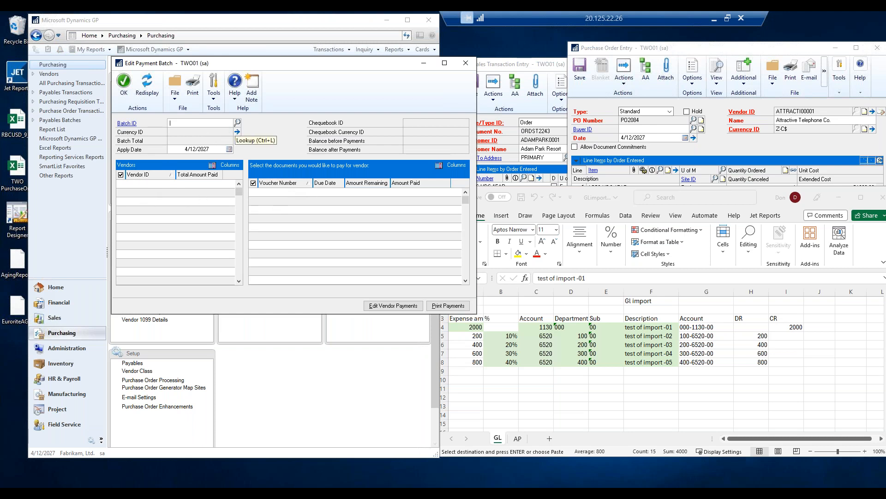
pyautogui.write('TEST')
pyautogui.press('Tab')
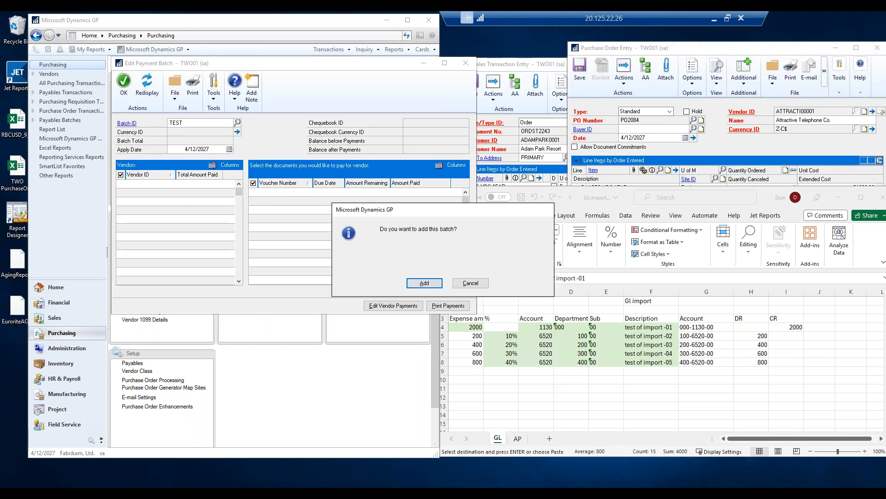
pyautogui.click(432, 283)
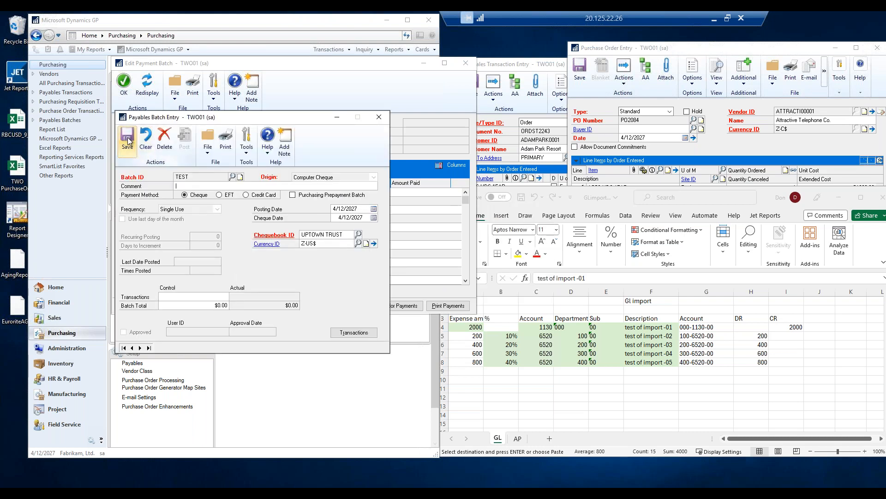
pyautogui.click(128, 142)
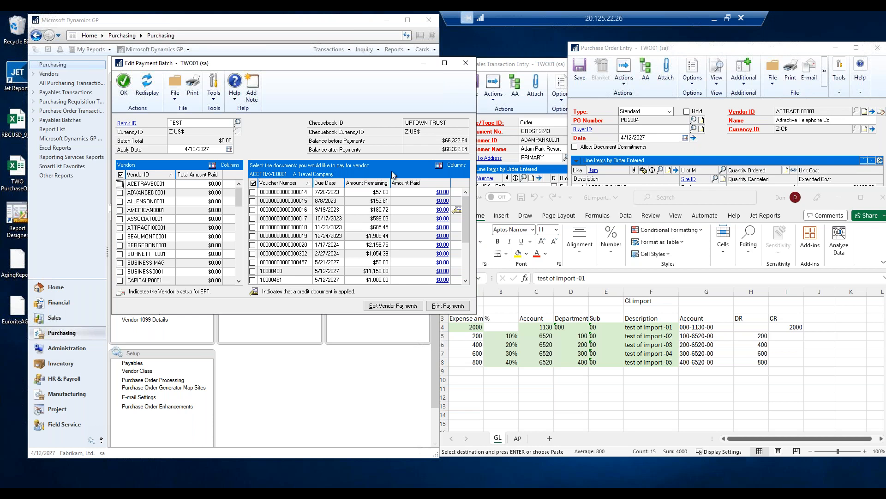
# Customize the document list columns to show Document Number instead of Voucher Number.
pyautogui.click(446, 165)
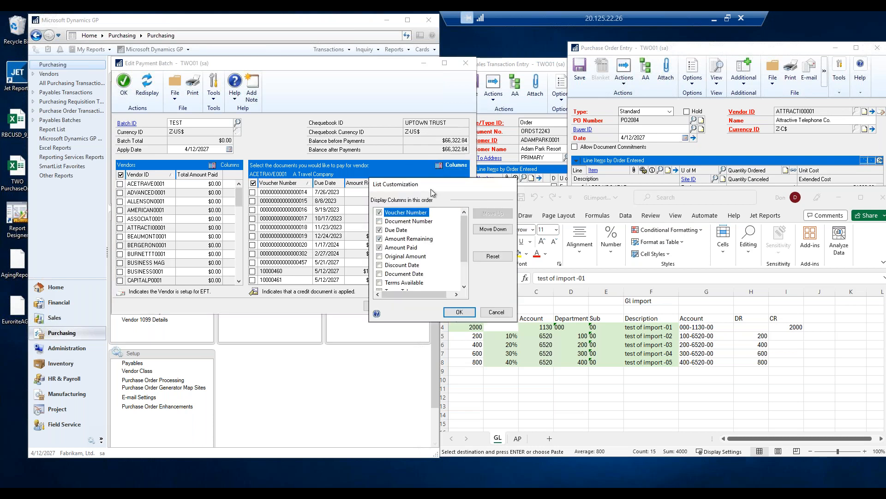
pyautogui.click(380, 221)
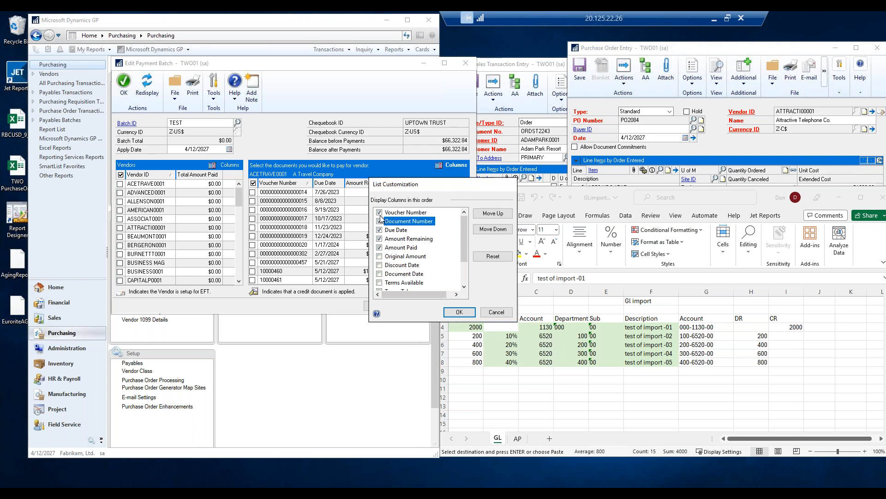
pyautogui.click(380, 213)
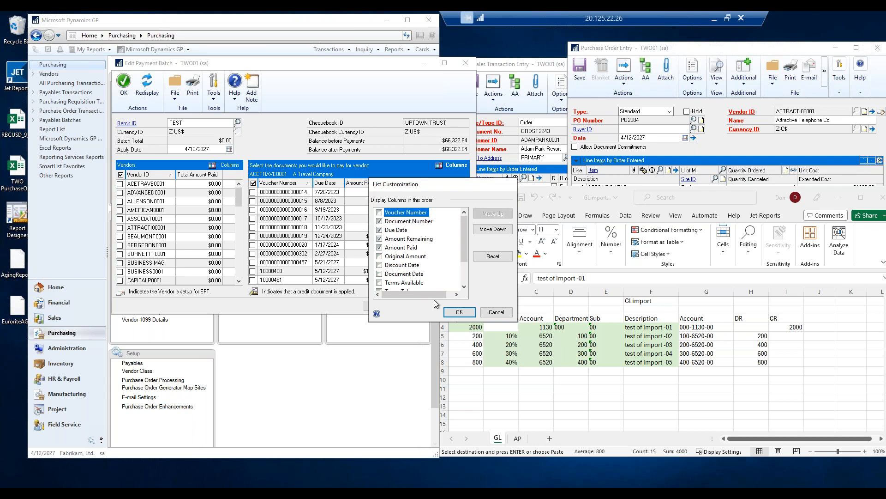
pyautogui.click(458, 313)
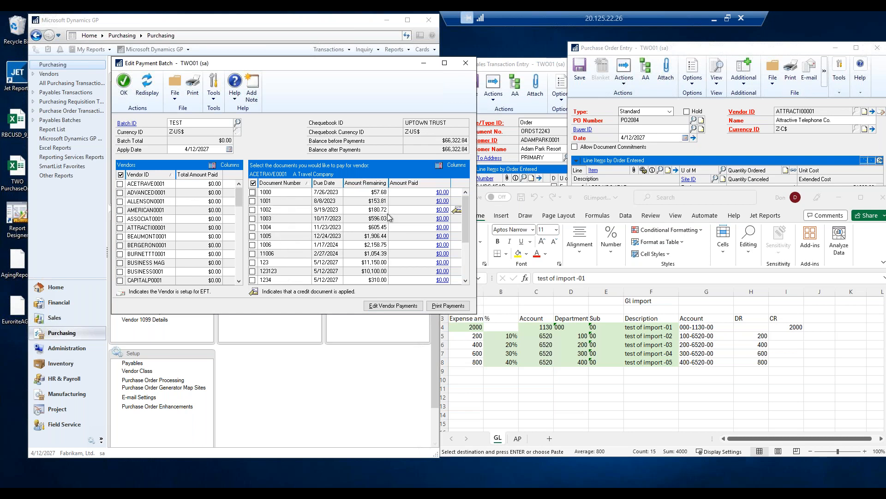
# Select vendor ACETRAVE0001's documents for payment, then deselect documents 1005 and 11006.
pyautogui.click(252, 209)
pyautogui.click(120, 183)
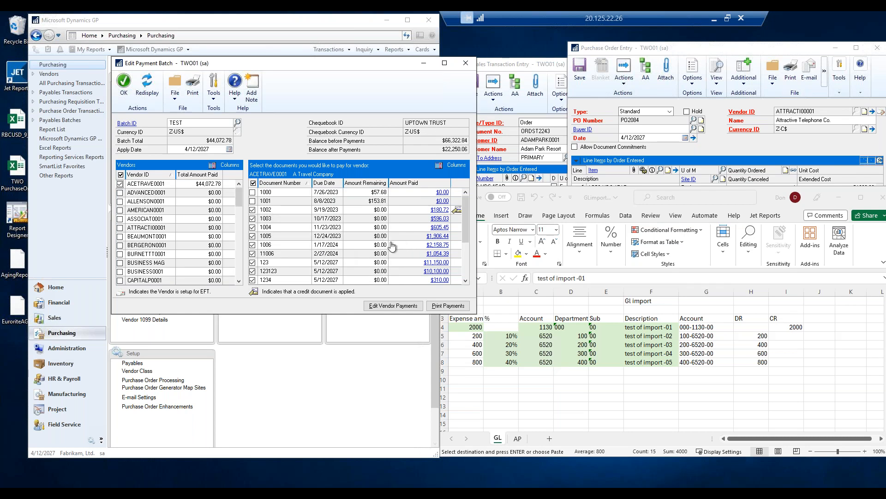
pyautogui.scroll(-10, 351, 249)
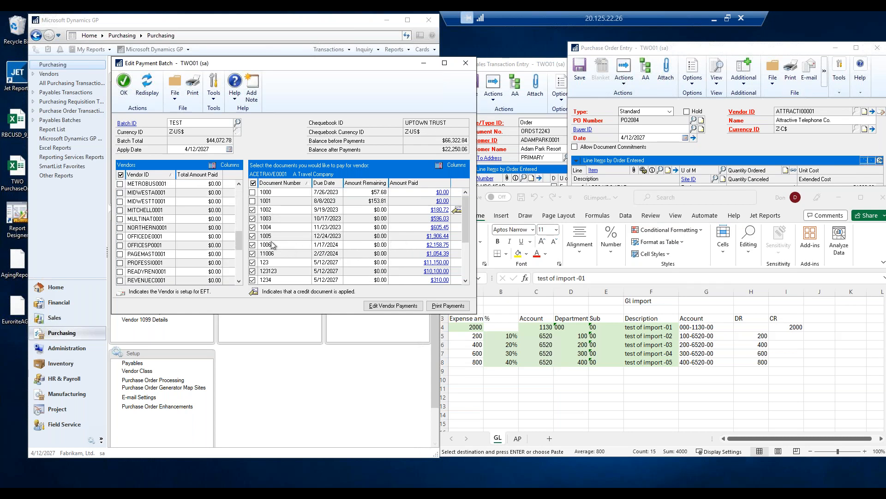
pyautogui.click(252, 236)
pyautogui.click(252, 253)
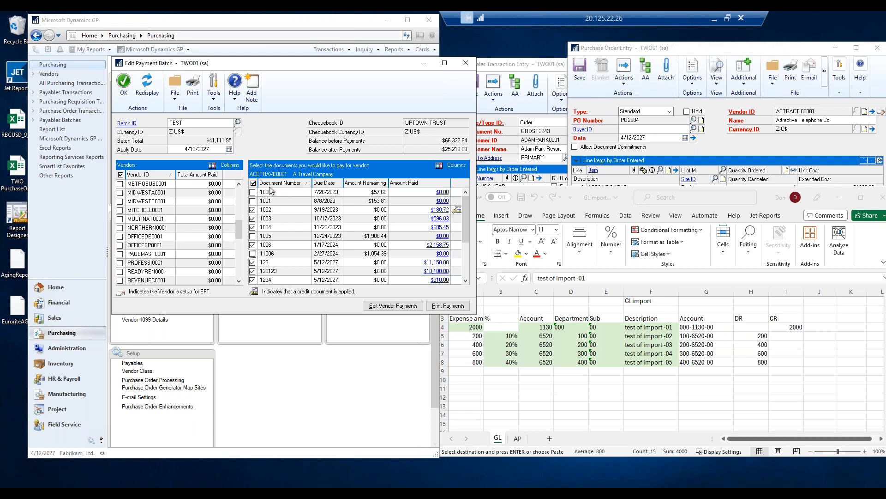
# Add the Voucher Number column back to the document list.
pyautogui.click(446, 166)
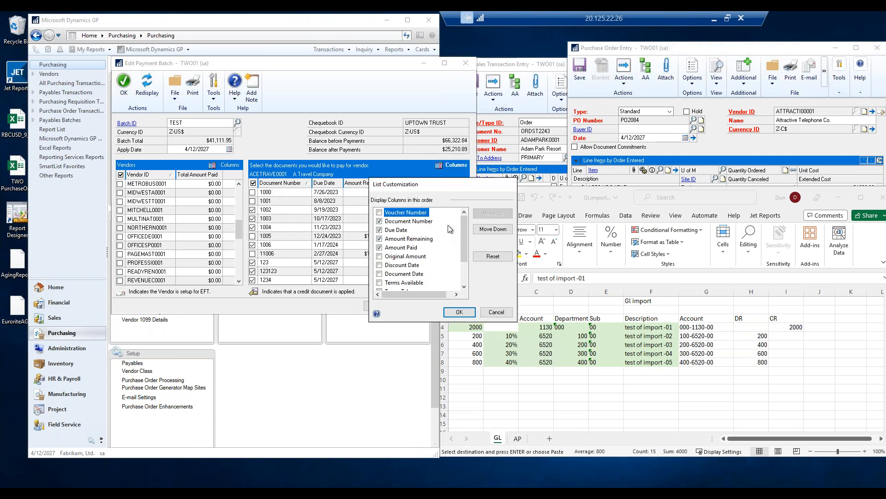
pyautogui.click(379, 212)
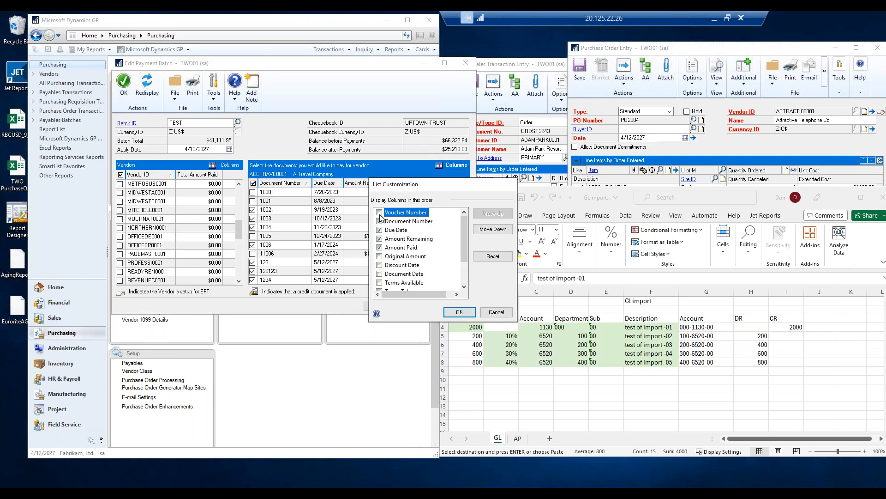
pyautogui.click(459, 312)
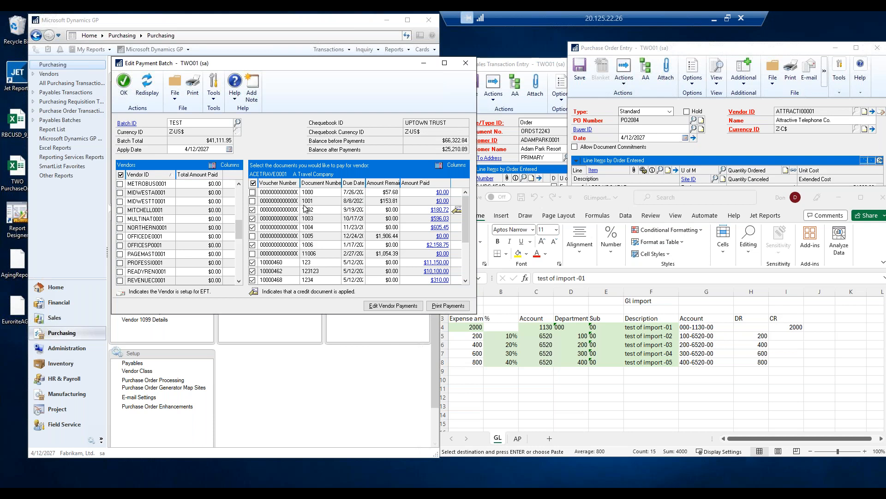
pyautogui.click(440, 166)
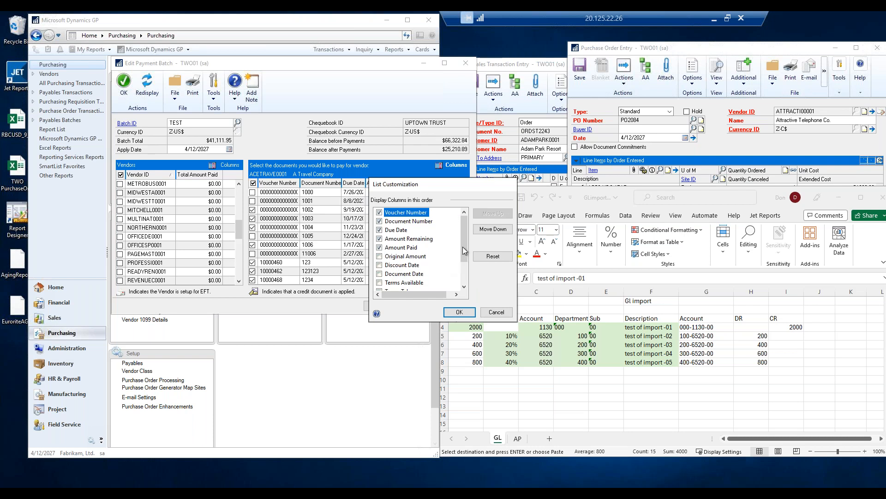
pyautogui.moveTo(464, 245); pyautogui.dragTo(460, 221)
pyautogui.click(496, 313)
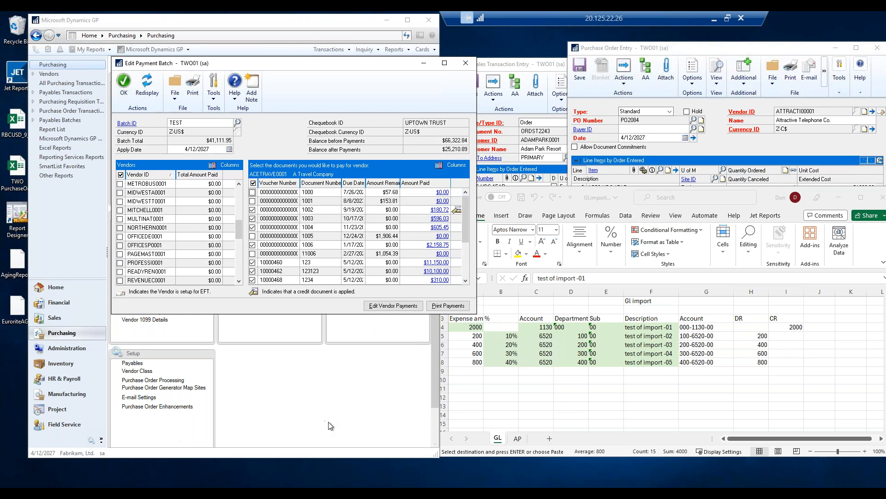
# Open the Paid Sales Transaction Removal routine in Sales and close it without processing.
pyautogui.click(356, 387)
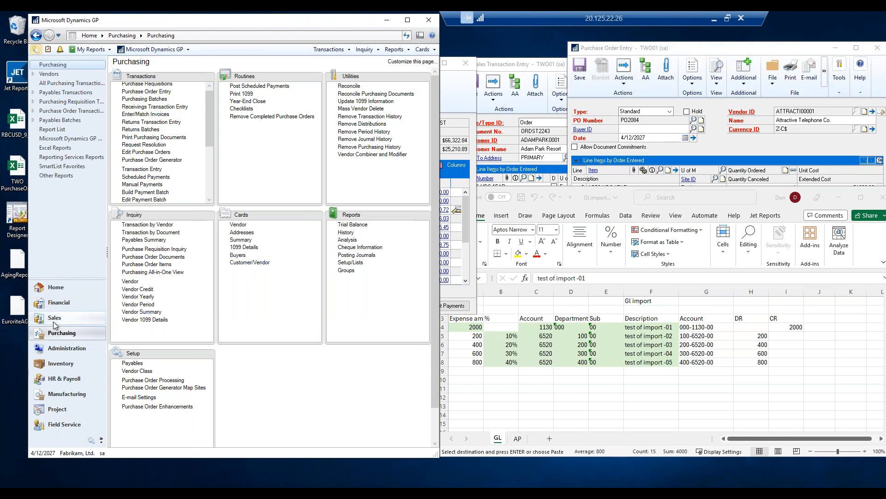
pyautogui.click(90, 319)
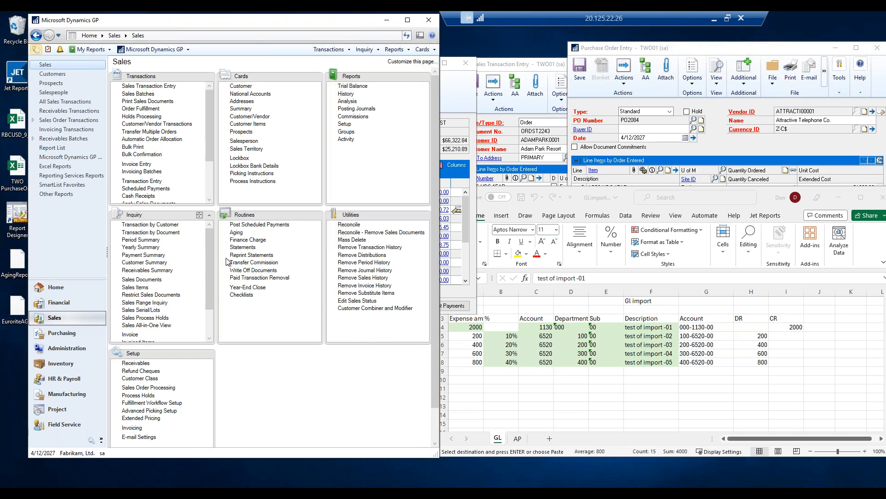
pyautogui.click(257, 278)
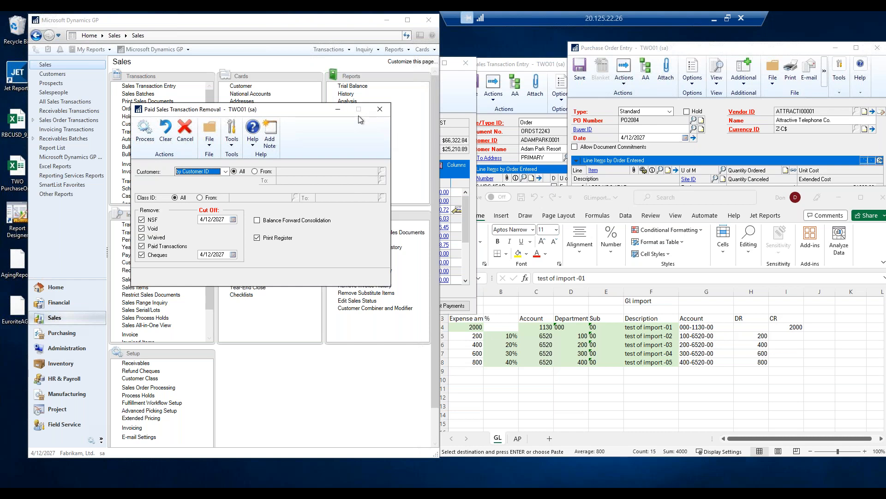
pyautogui.click(381, 109)
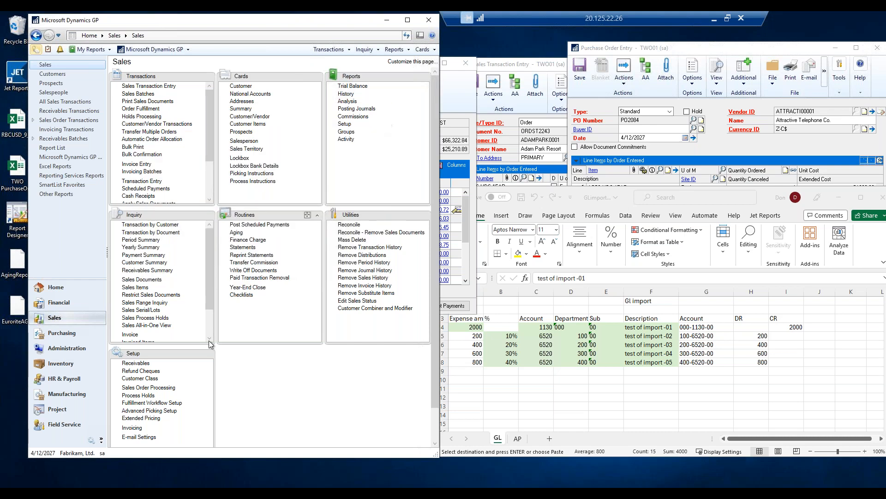
# Open Reconcile Purchasing Documents in Purchasing and close it without processing.
pyautogui.click(61, 333)
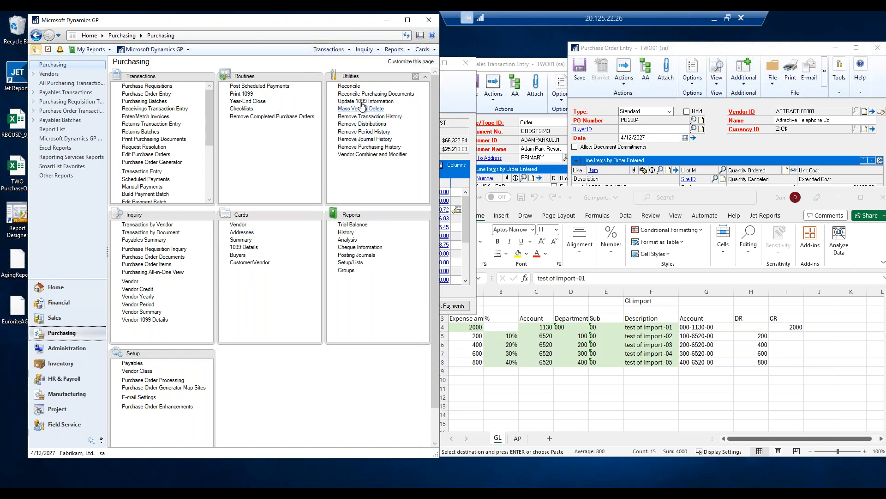
pyautogui.click(376, 94)
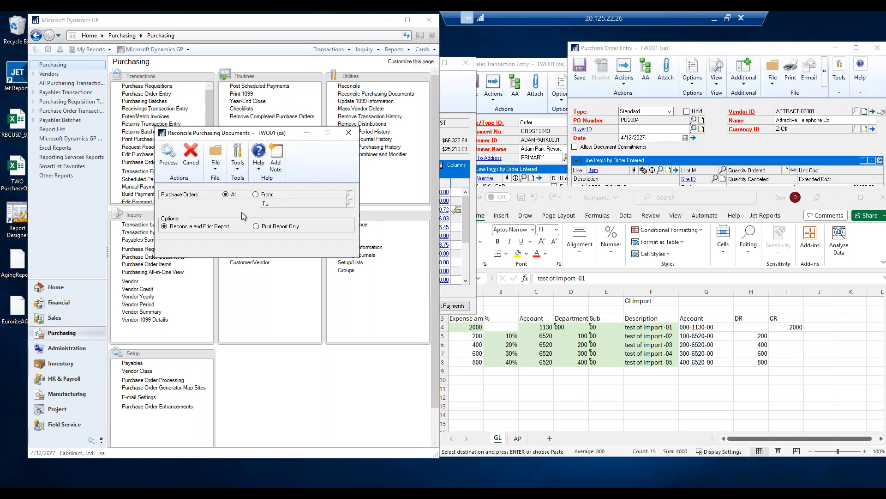
pyautogui.click(349, 132)
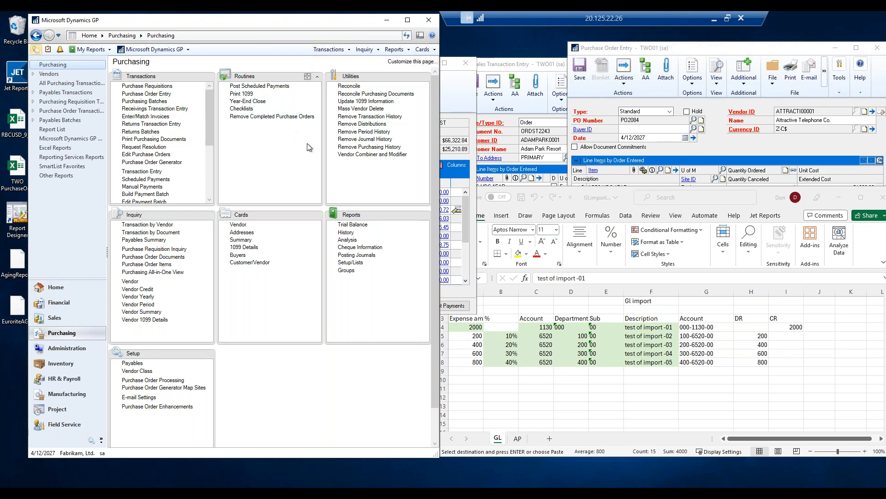
# Open the Financial Reconcile to GL routine and choose the Payables Management module.
pyautogui.click(64, 303)
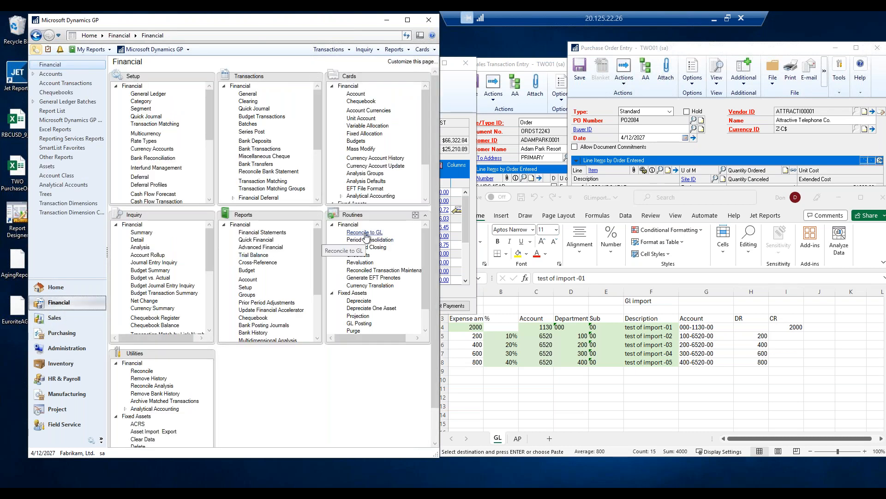
pyautogui.click(365, 233)
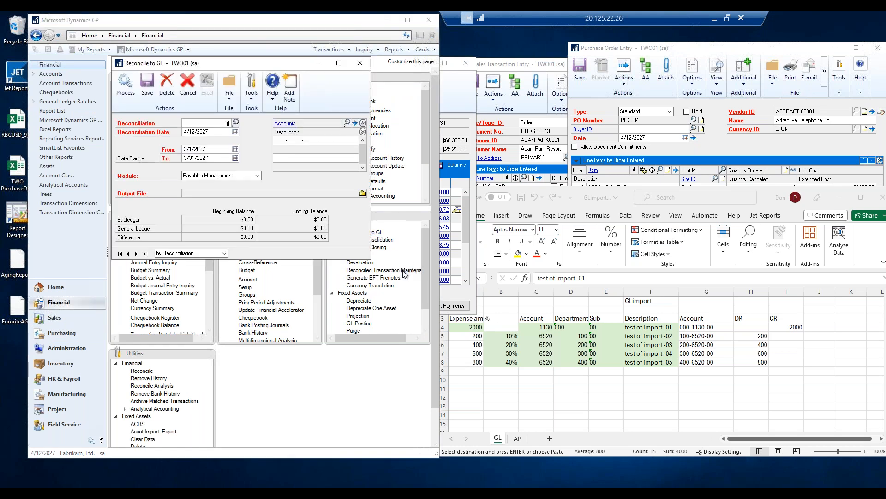
pyautogui.click(219, 178)
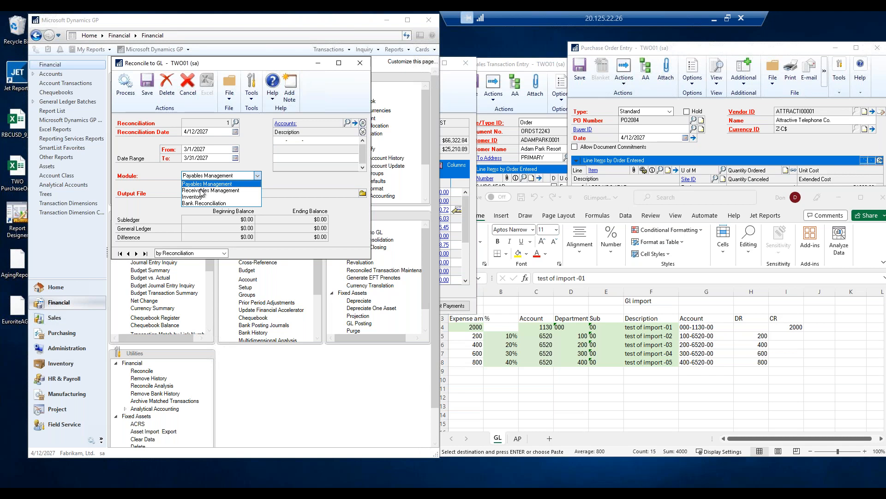
pyautogui.click(201, 184)
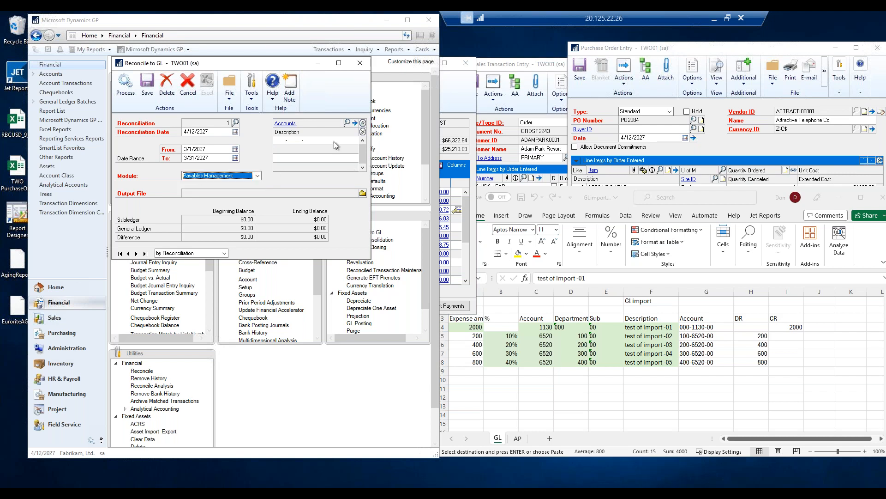
# Add account 000-2100-00 and export the reconciliation to Excel as PMtoGL_1_032027.xlsx.
pyautogui.click(282, 142)
pyautogui.write('000 -210')
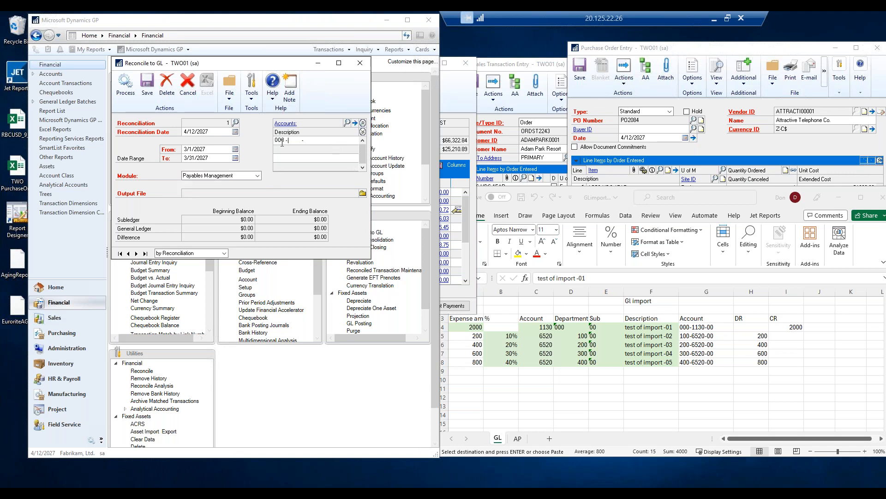
pyautogui.write('0 -00')
pyautogui.press('Tab')
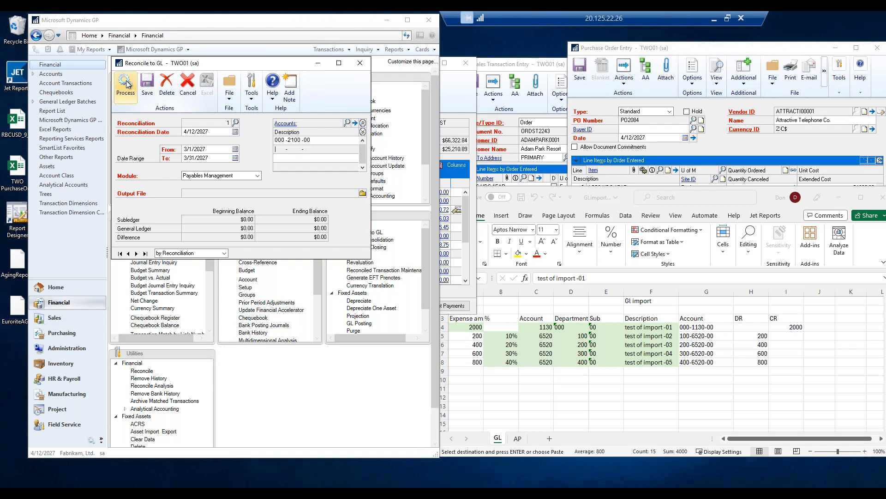
pyautogui.click(363, 193)
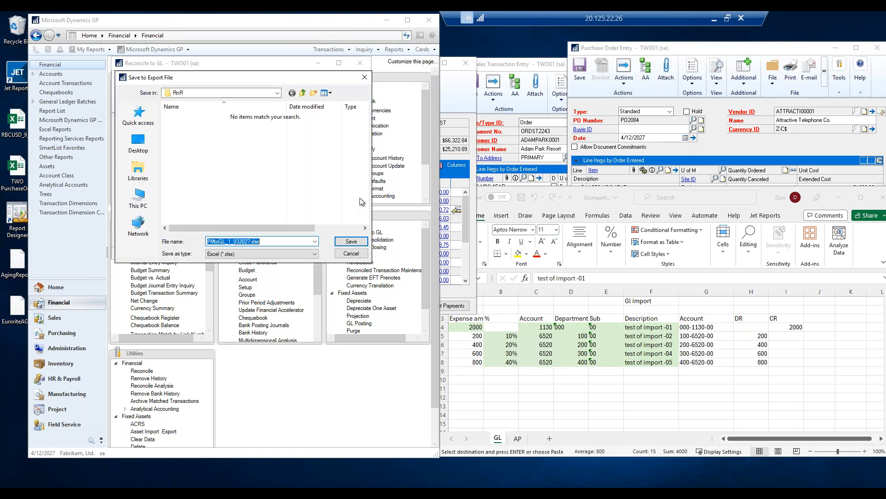
pyautogui.click(352, 242)
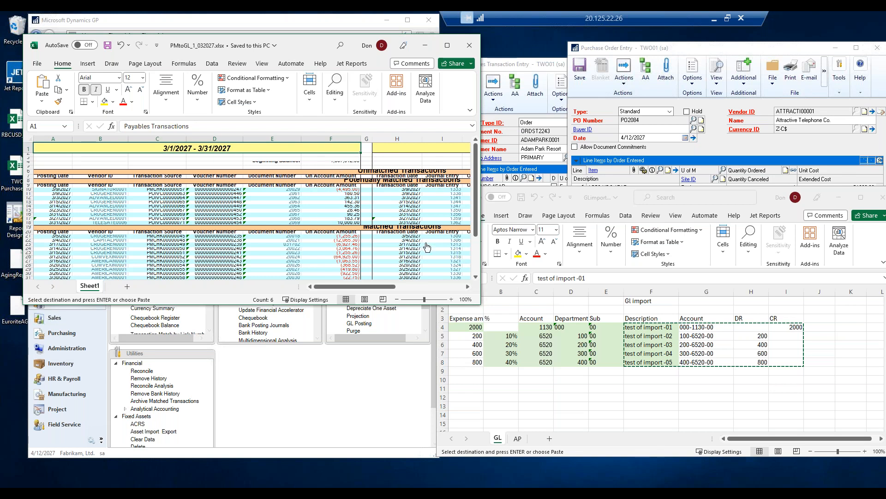
# Review the exported Payables-to-GL reconciliation workbook.
pyautogui.scroll(-10, 427, 247)
pyautogui.scroll(7, 425, 249)
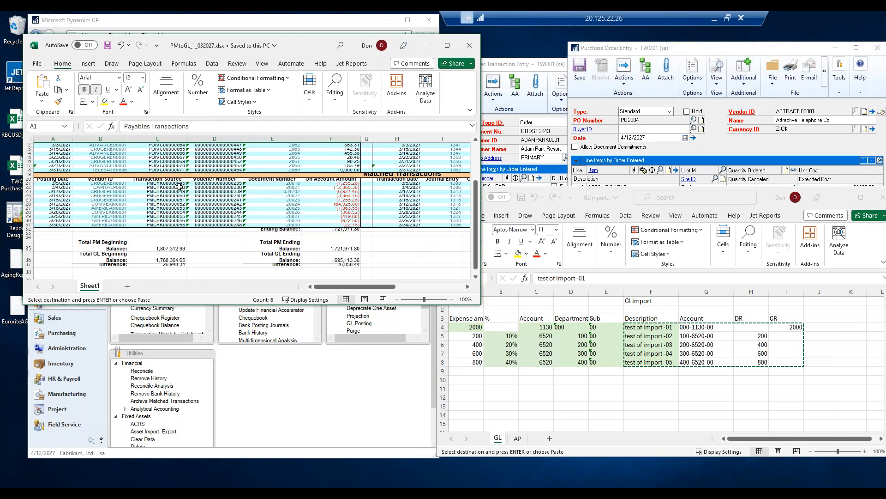
pyautogui.scroll(4, 218, 205)
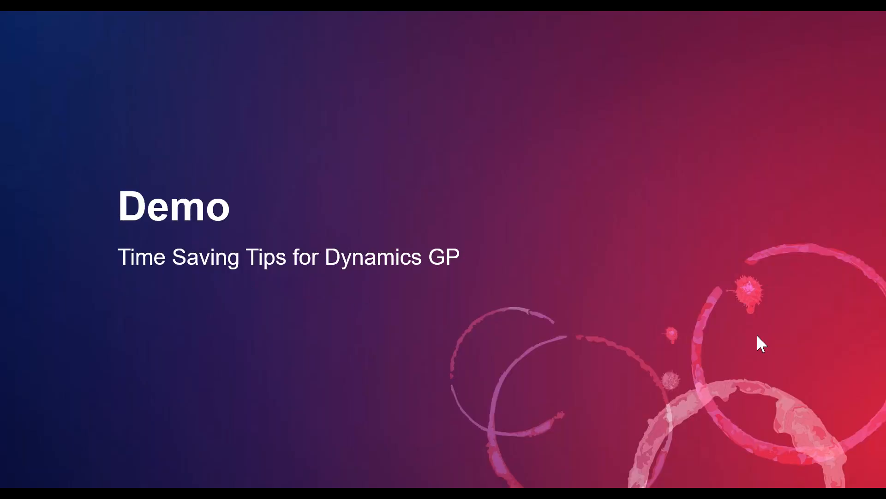
pyautogui.press('Right')
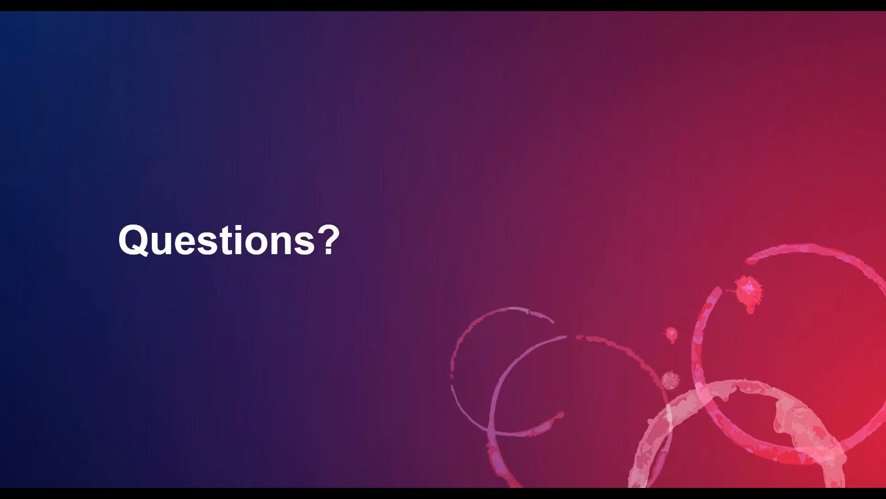